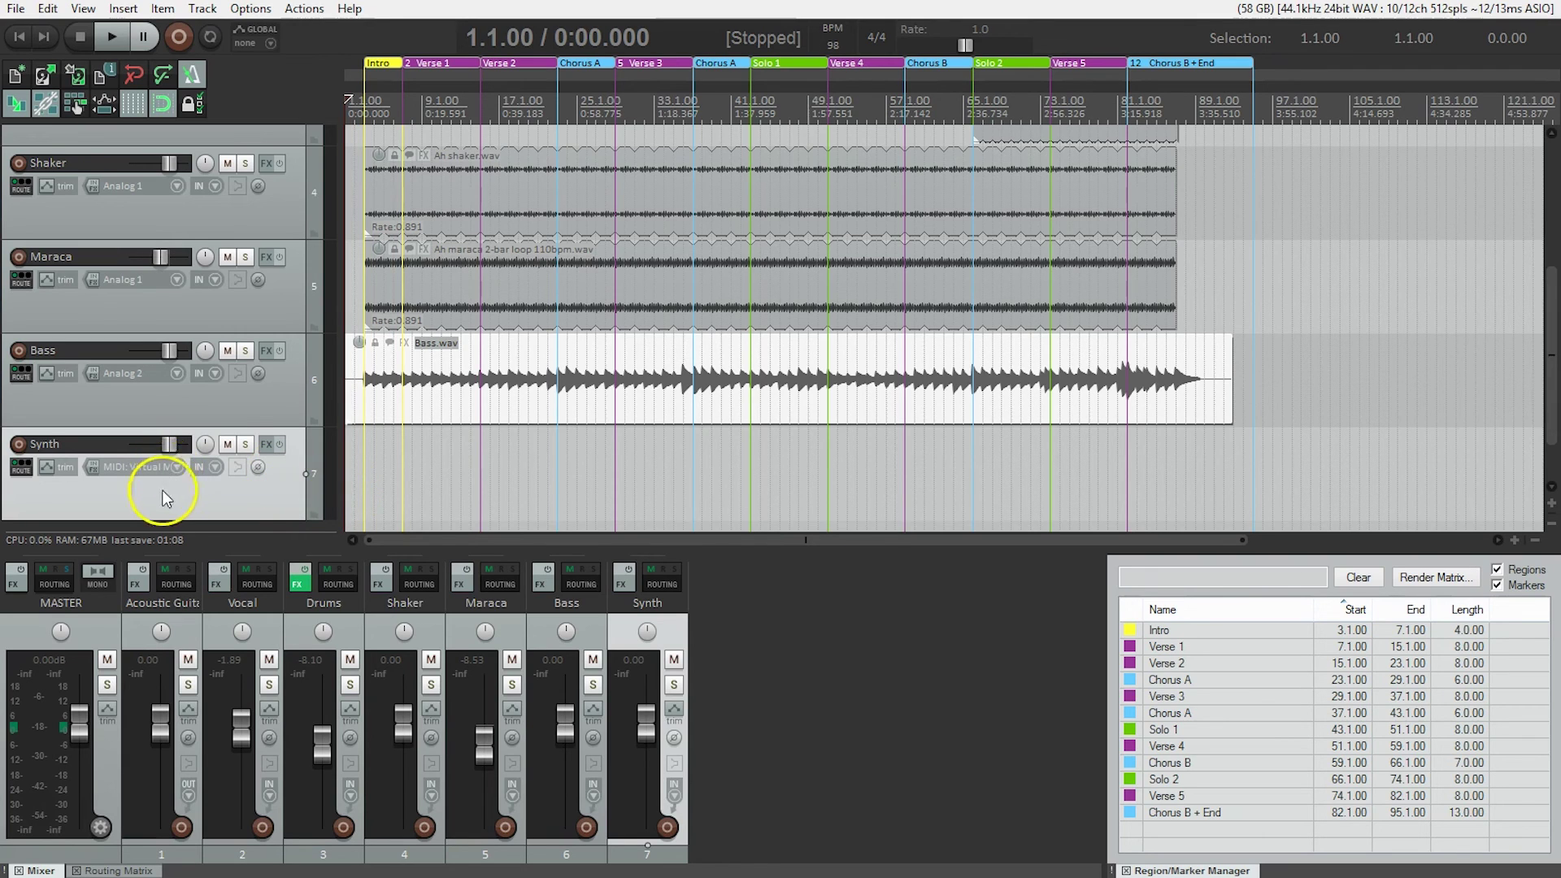
Step: Set the Synth track's recording input to MIDI from Babyface Midi Port 1, all channels
click(175, 466)
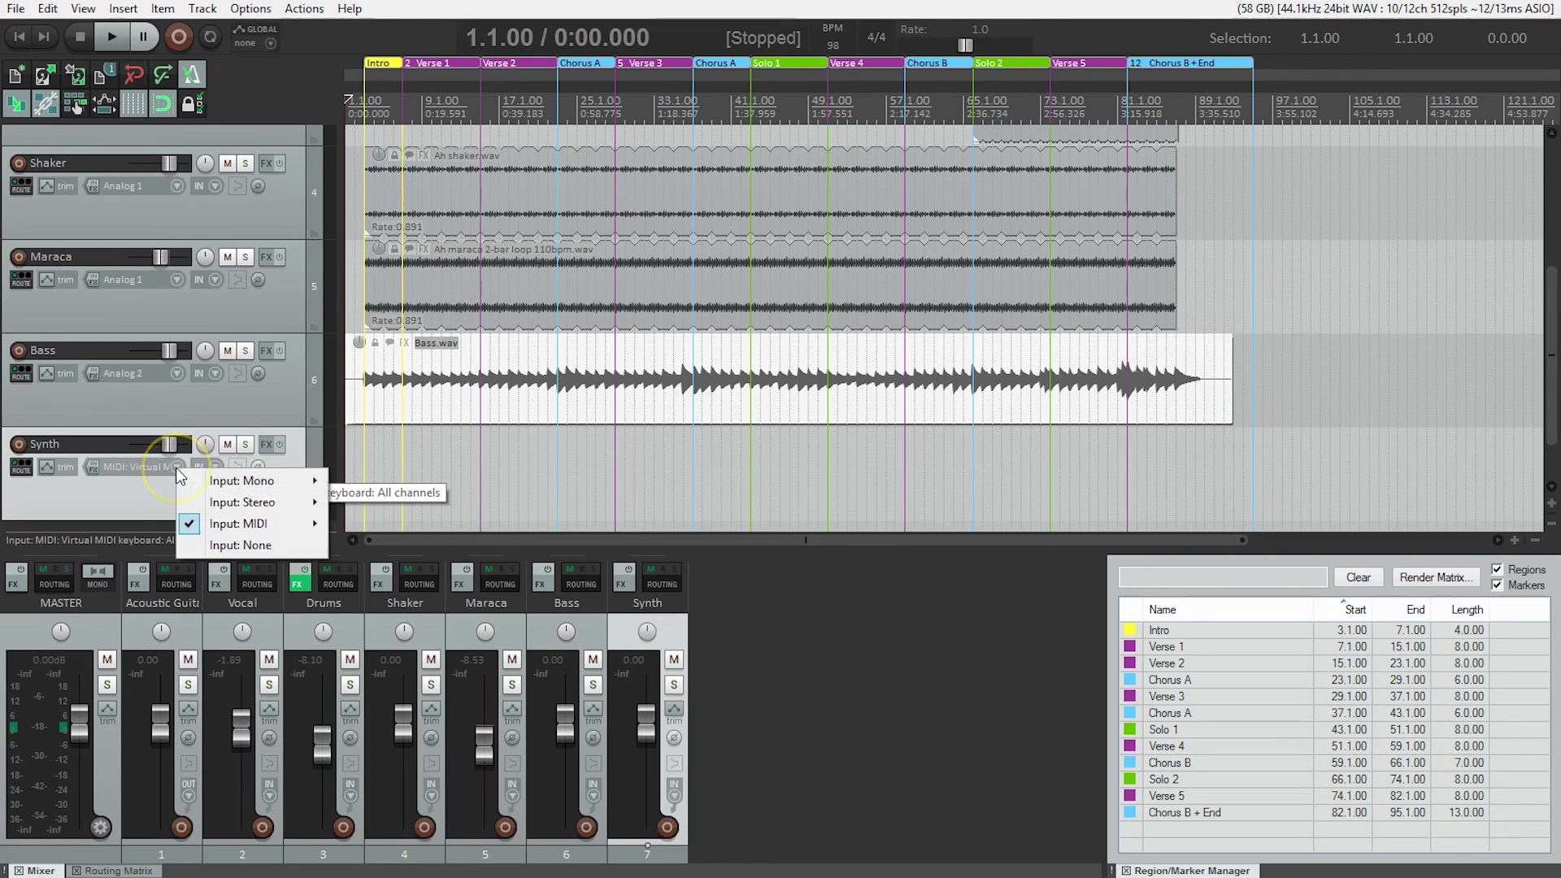
mouse_move(212, 527)
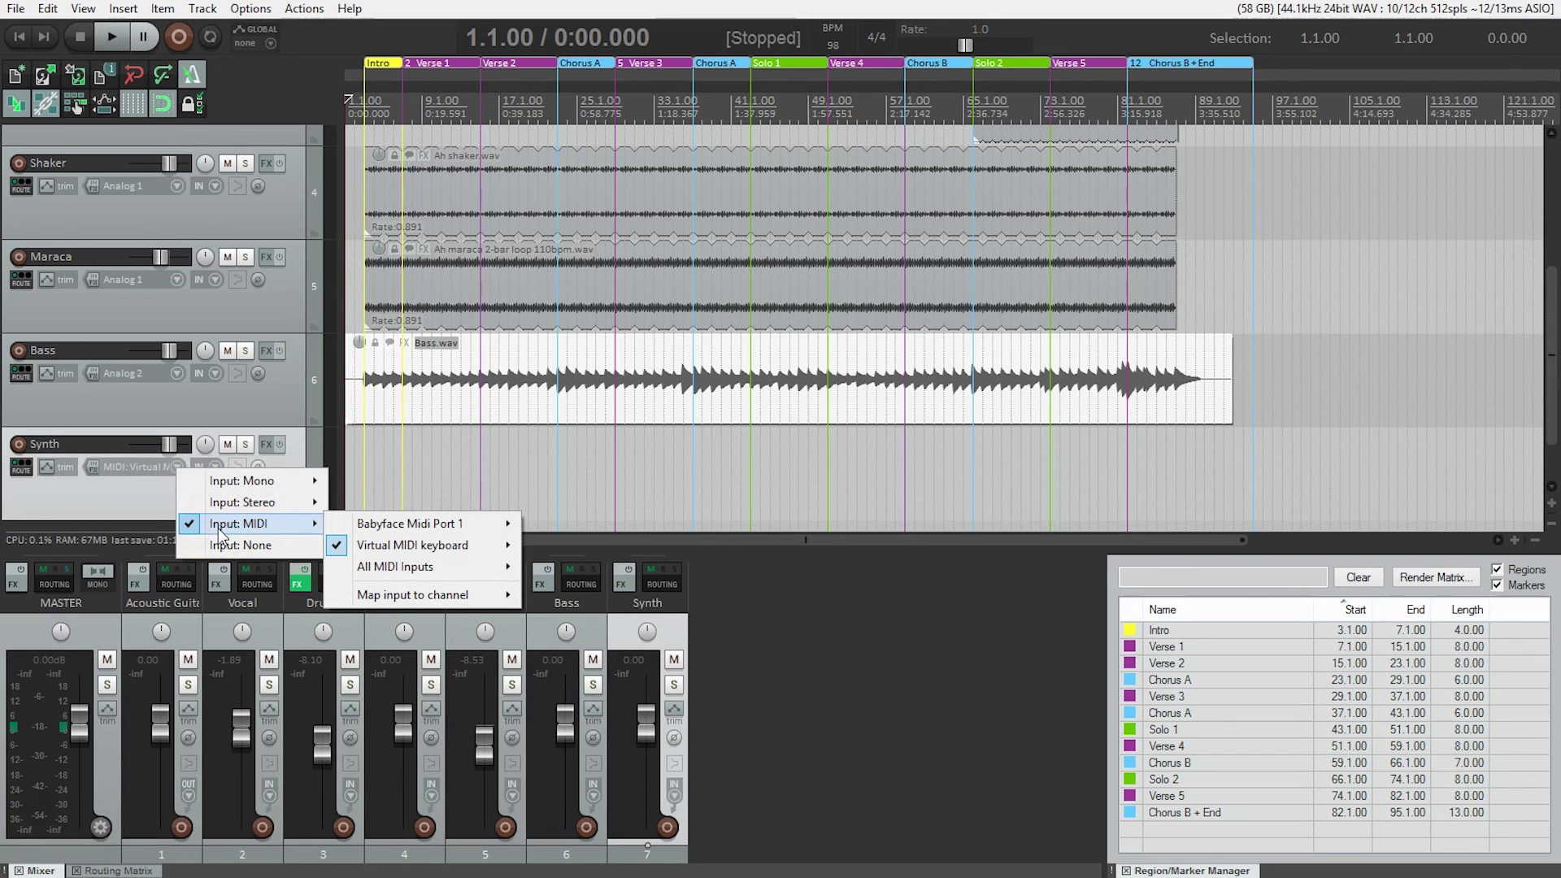
mouse_move(374, 524)
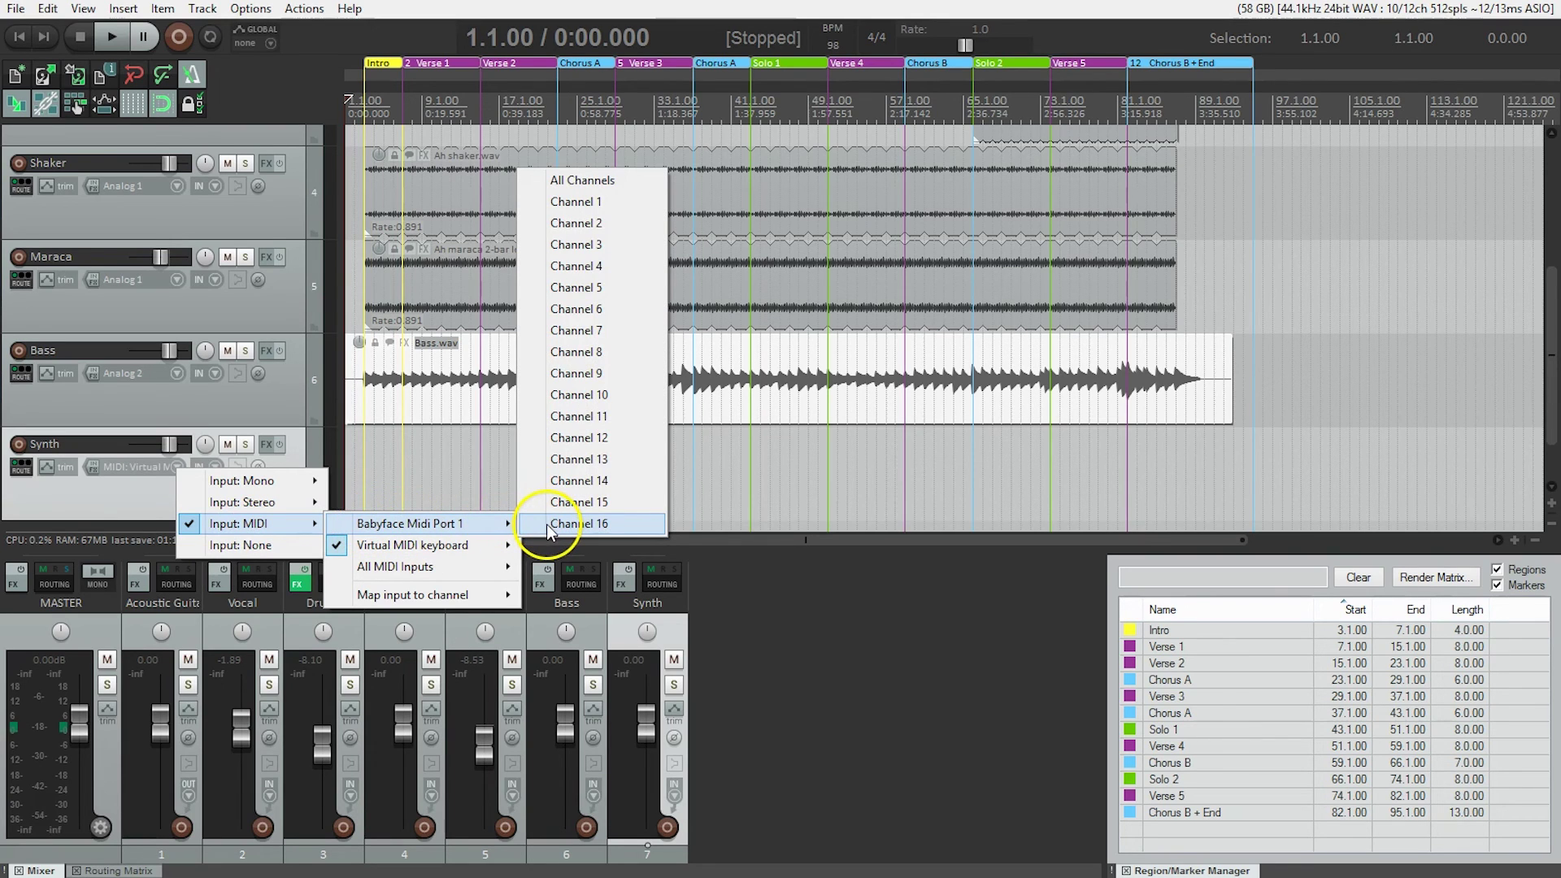
click(603, 180)
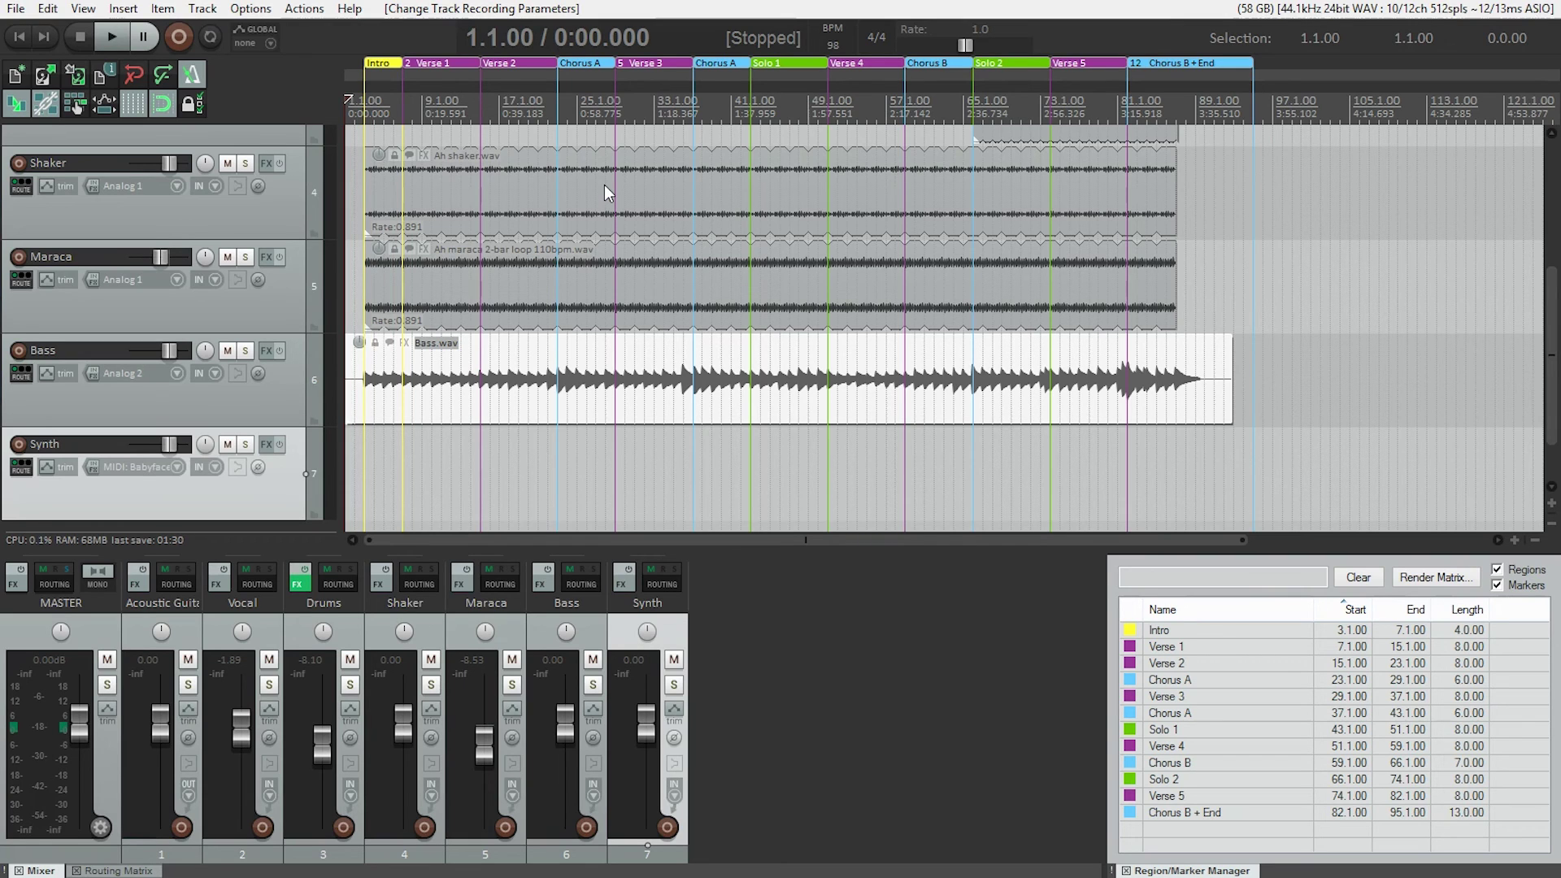
Step: Load VSTi: TAL NoiseMaker Plugin from the Instruments folder onto the Synth track
click(263, 444)
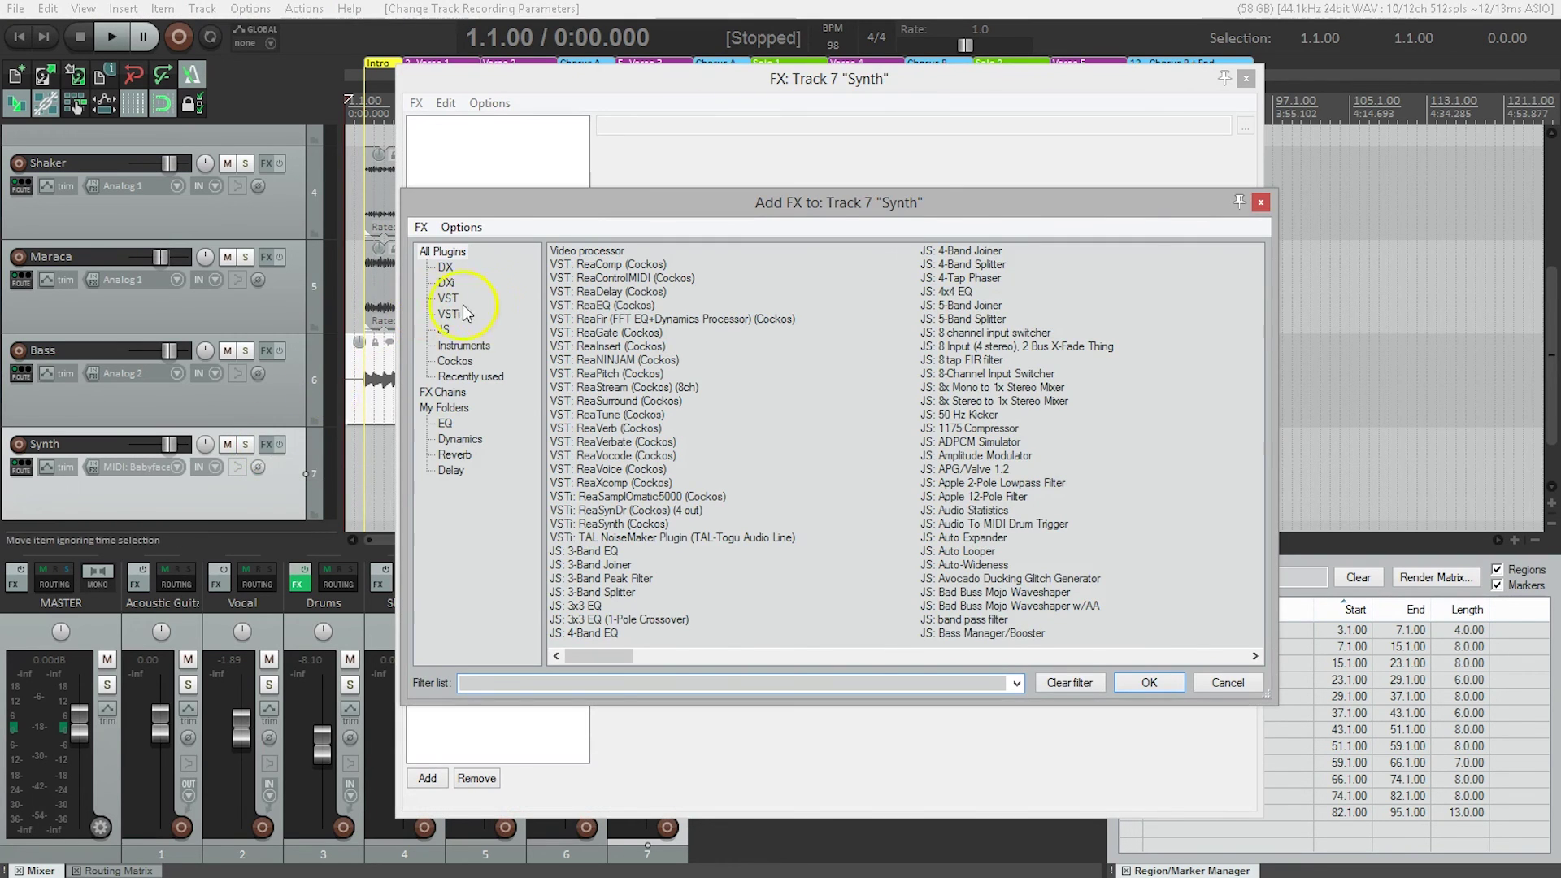
click(460, 346)
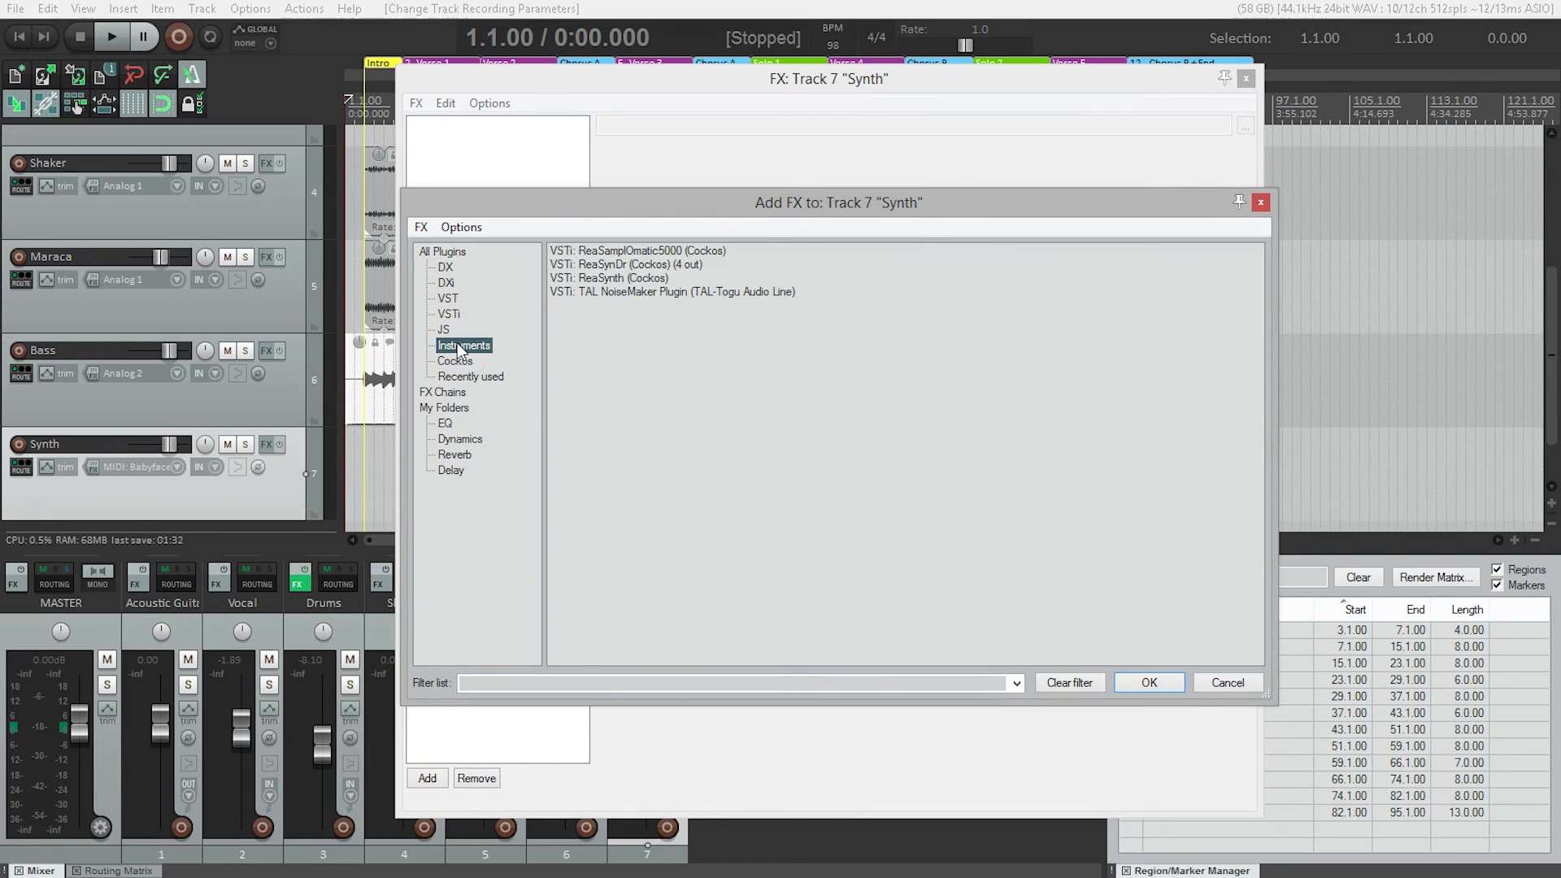
click(621, 293)
double_click(623, 293)
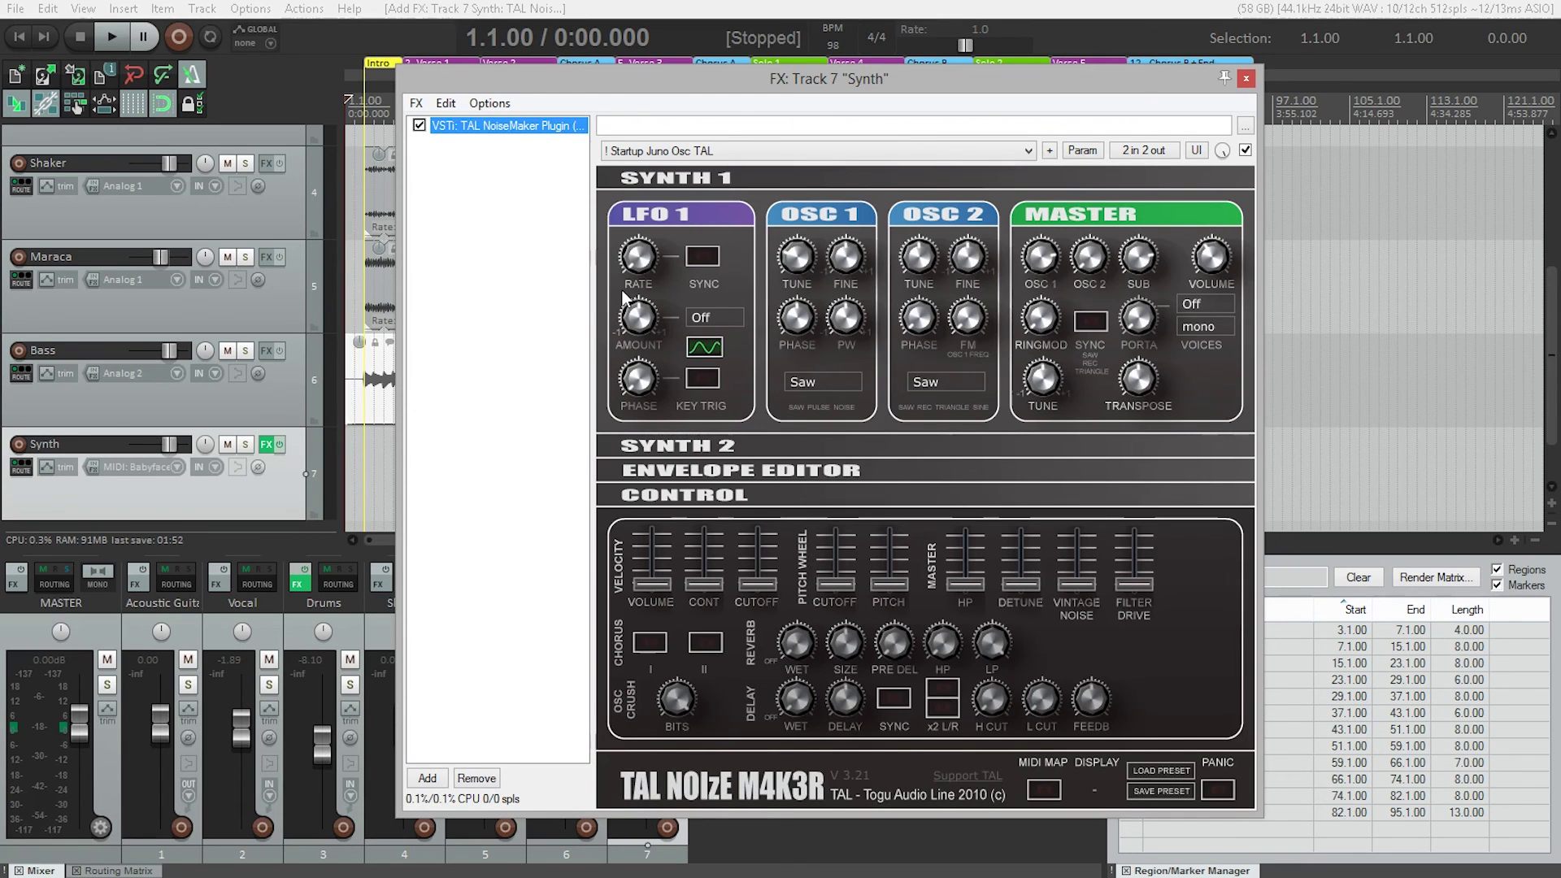
Step: Record-arm the Synth track and switch on its input monitoring
click(18, 446)
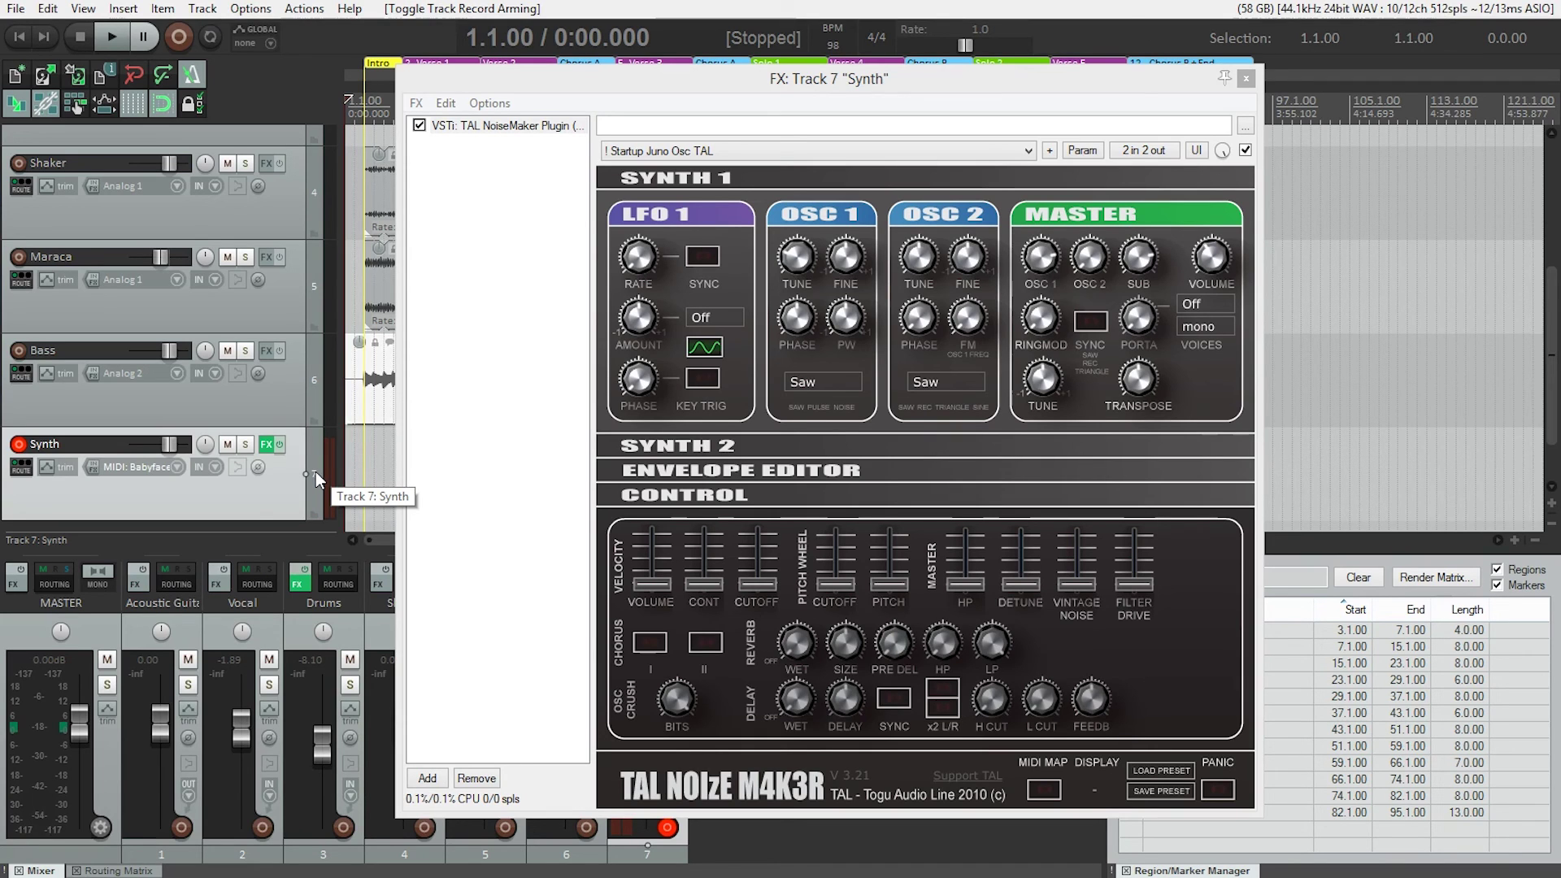
click(243, 467)
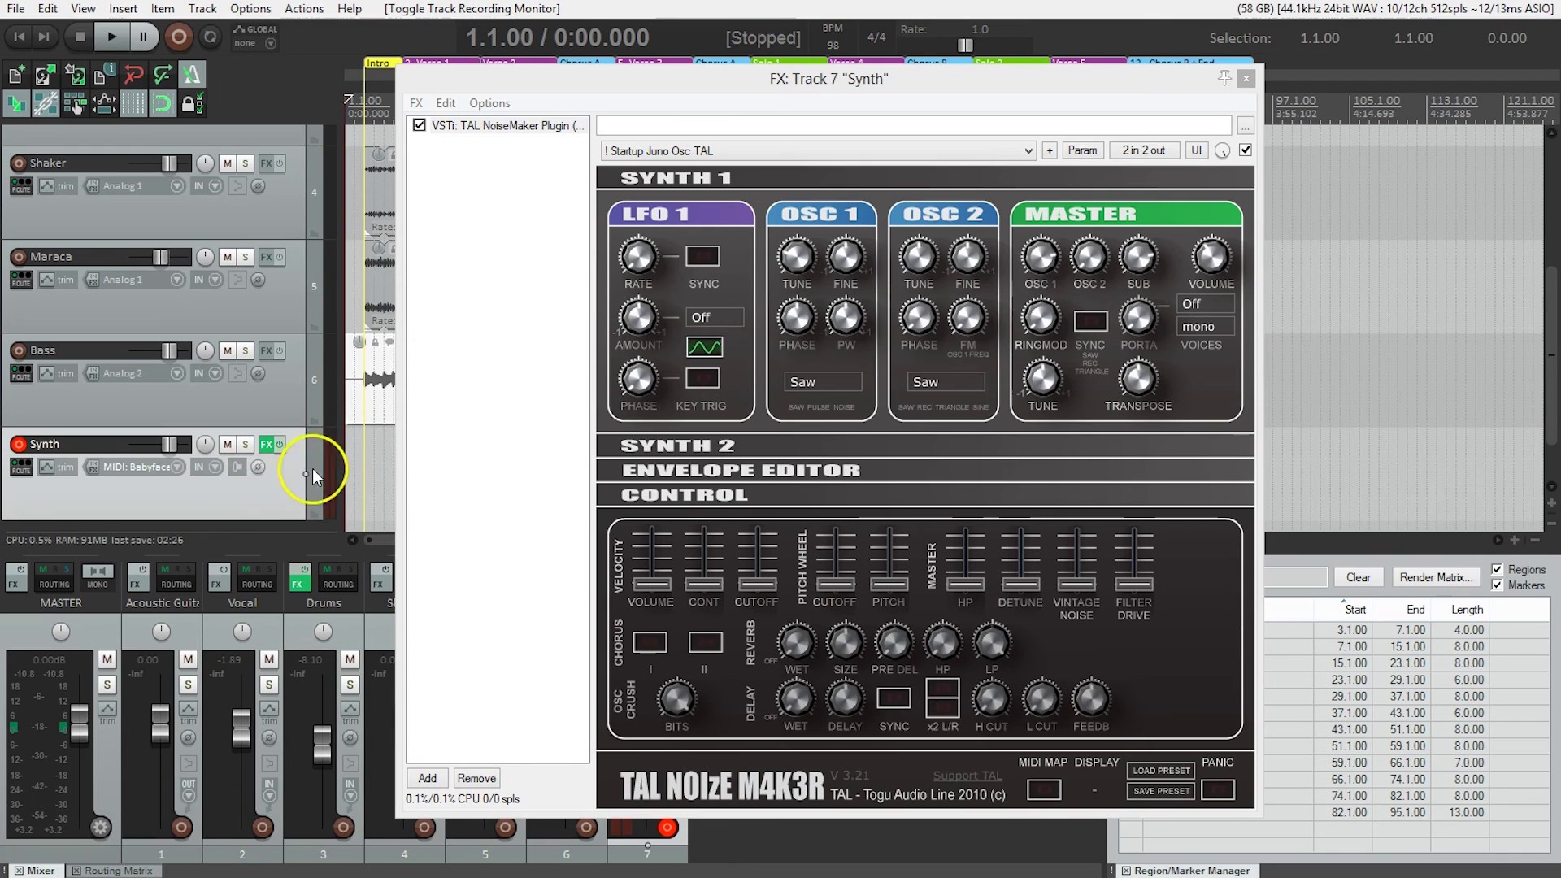
Step: Choose the PD Spooky Organ TAL preset from the TAL NoiseMaker preset list
click(780, 149)
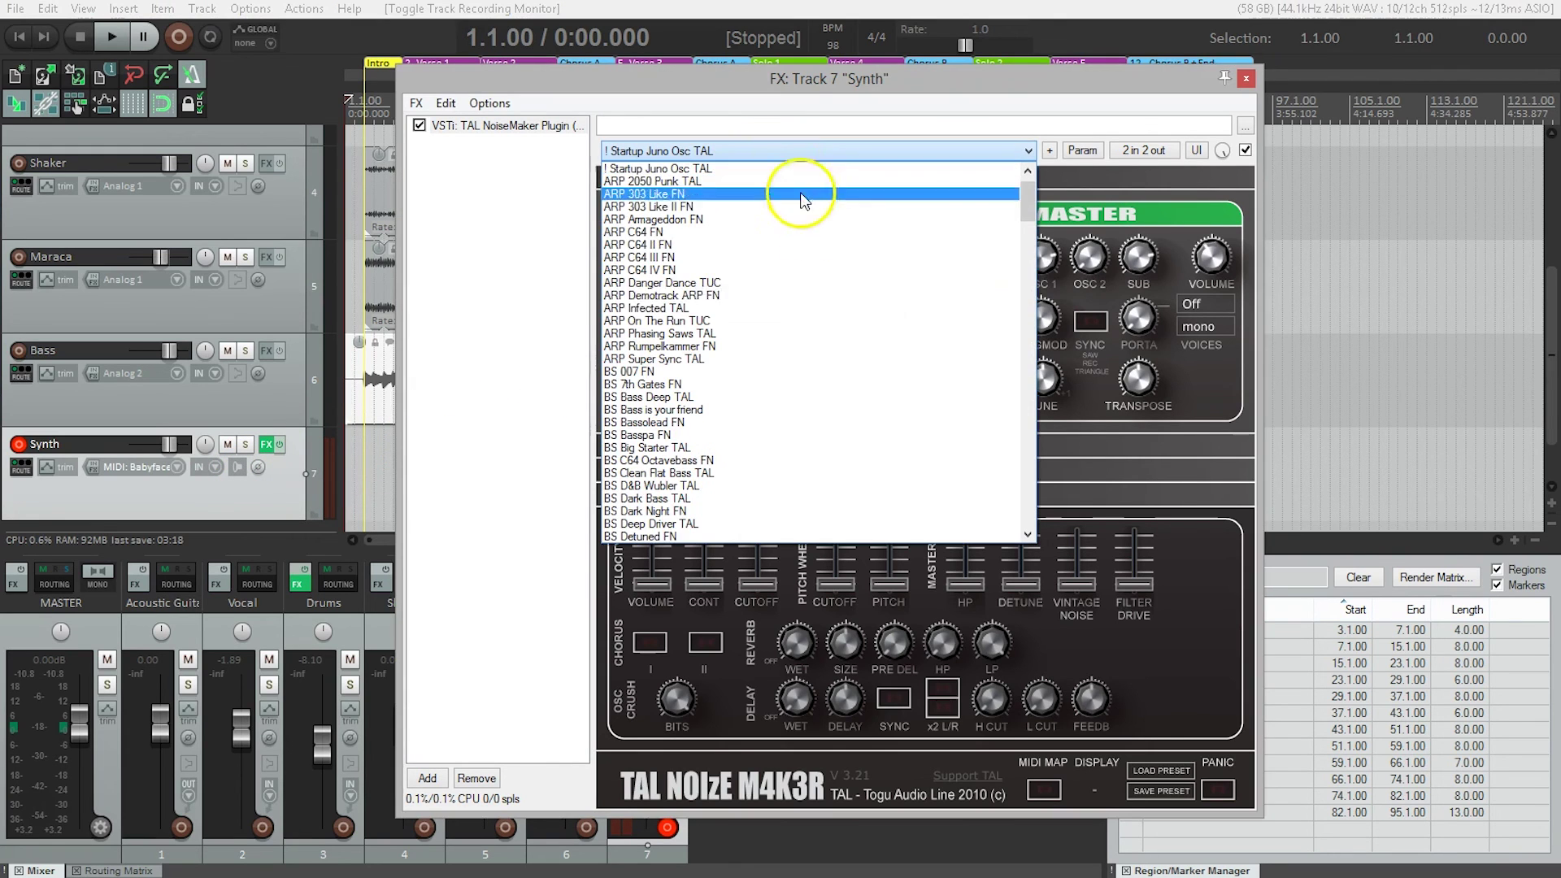
scroll(848, 306, down, 4)
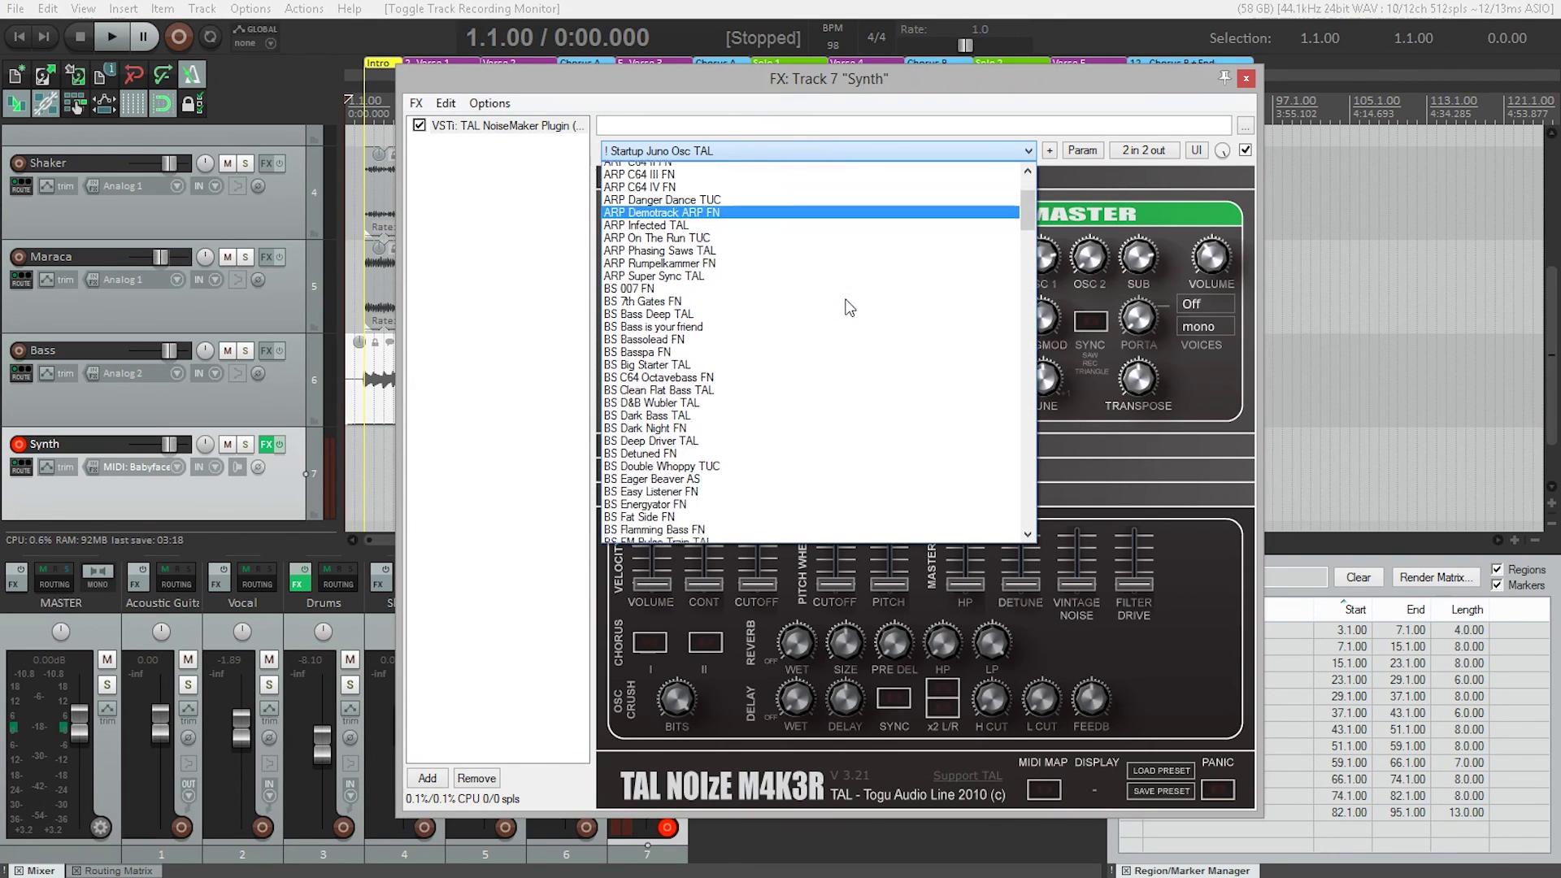
scroll(848, 307, down, 1)
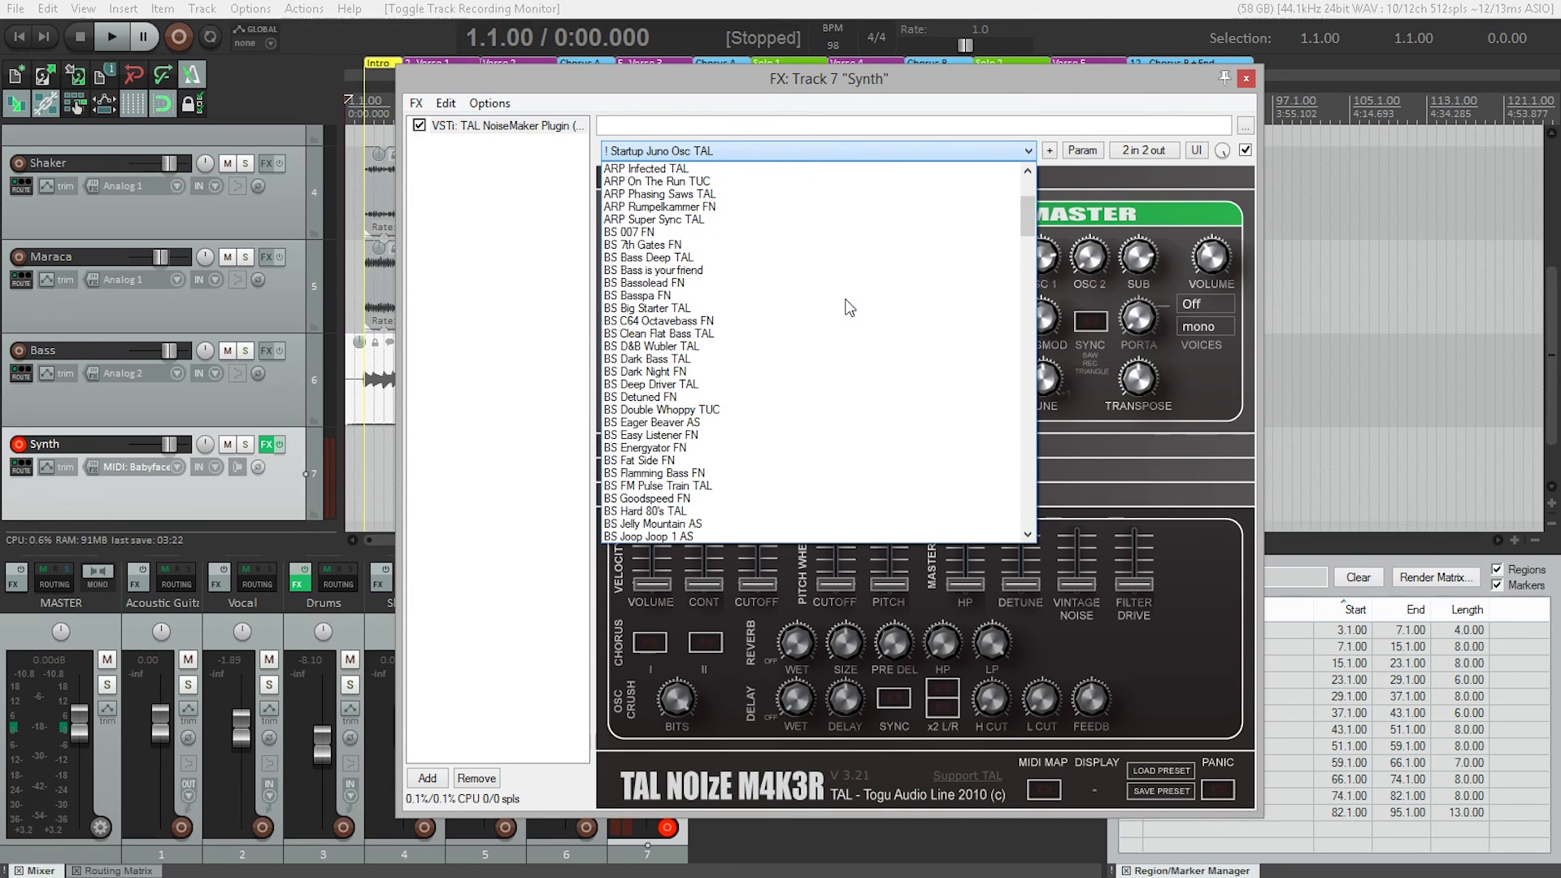
scroll(848, 307, down, 4)
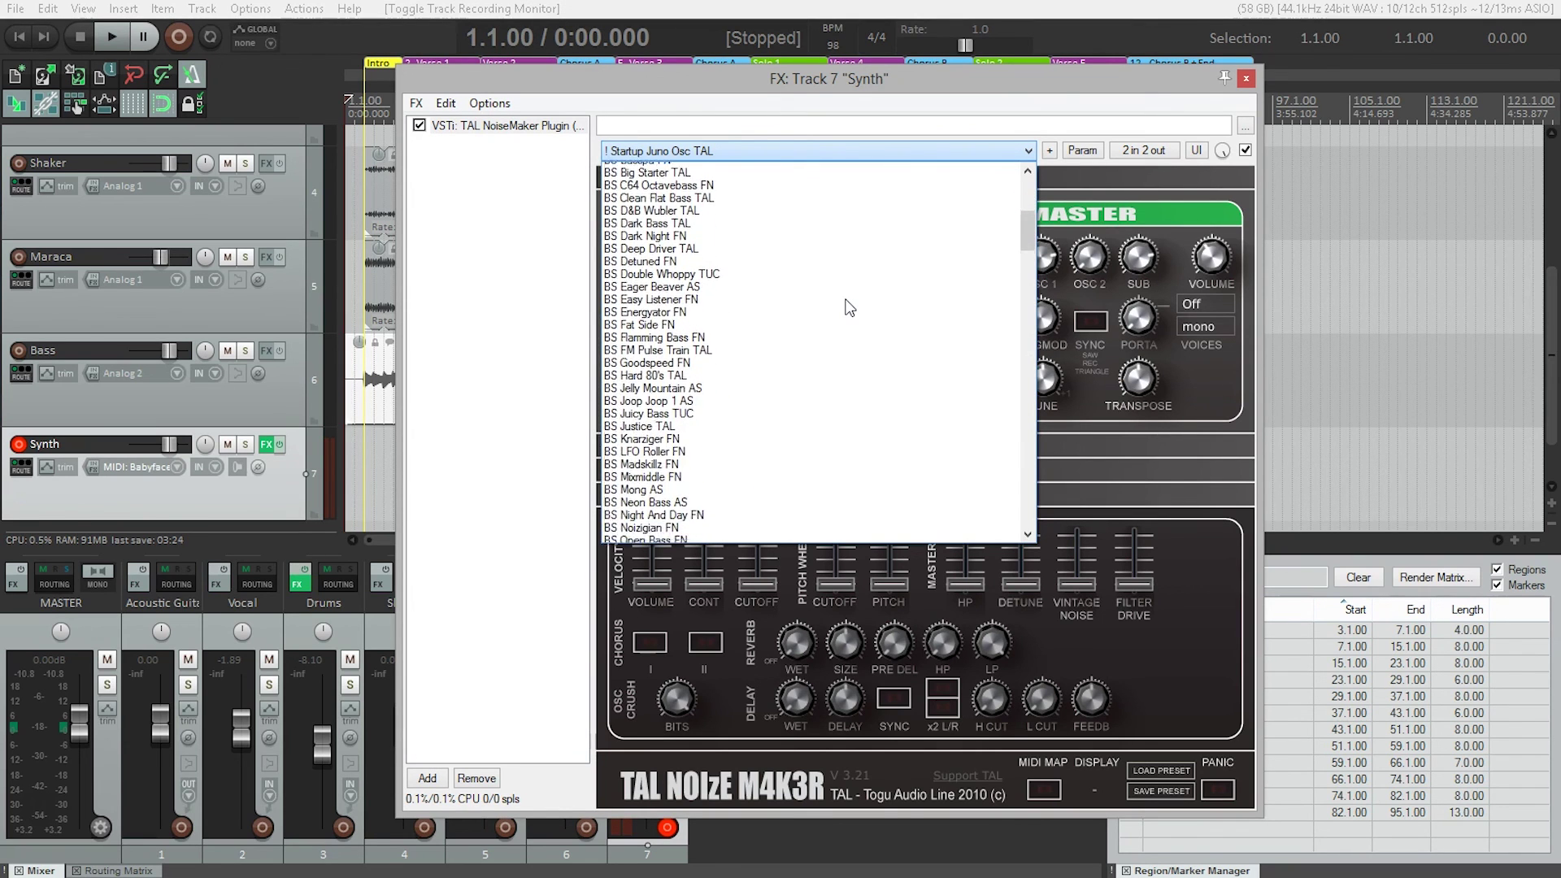
scroll(848, 306, down, 4)
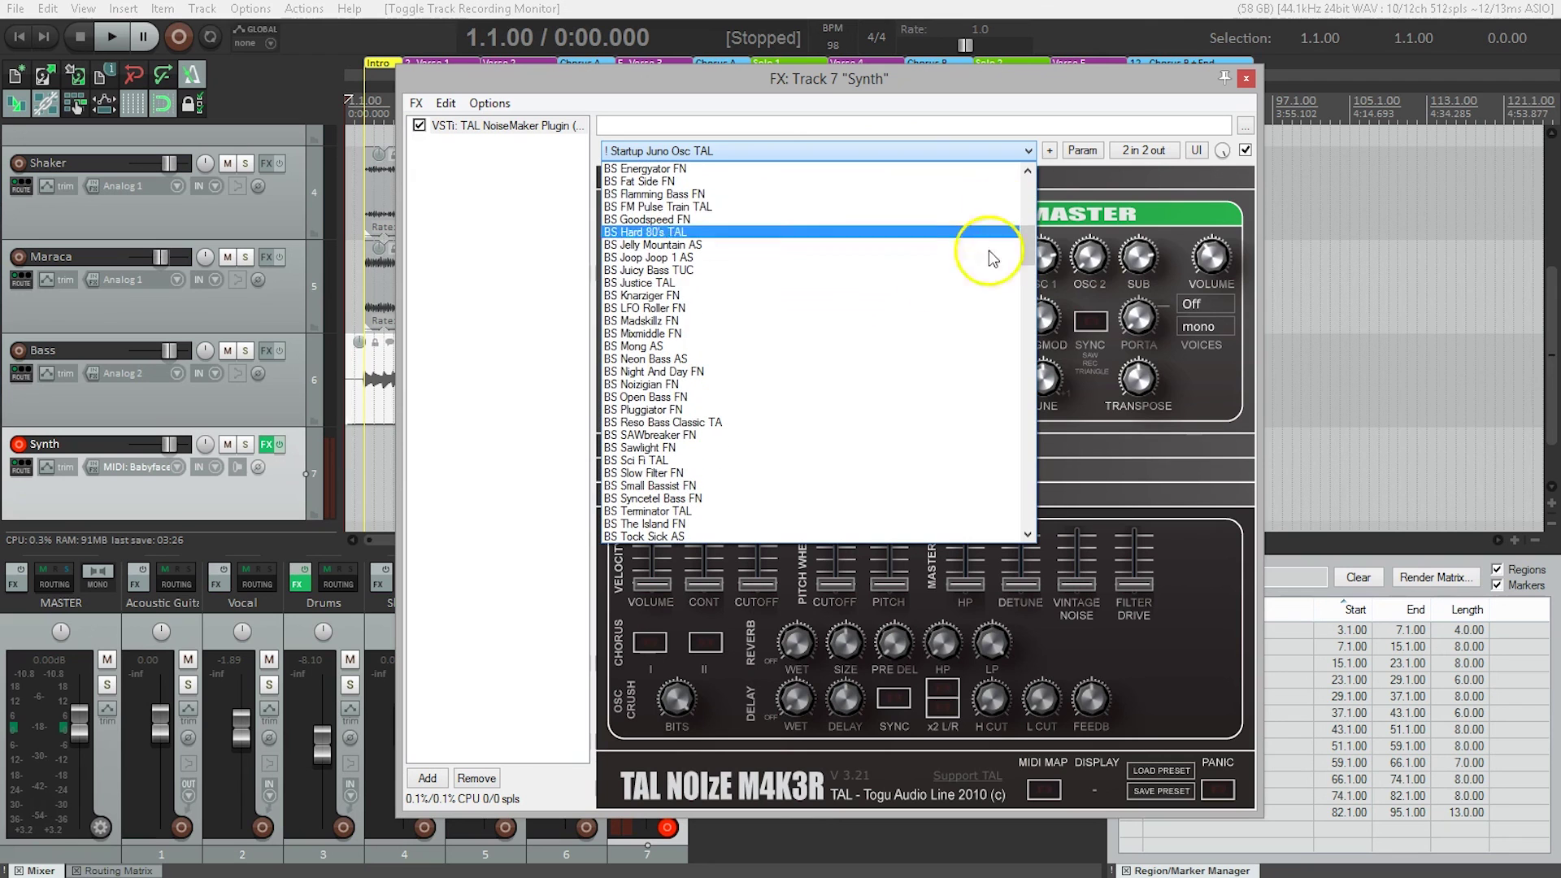
drag(1022, 237, 1042, 498)
click(844, 500)
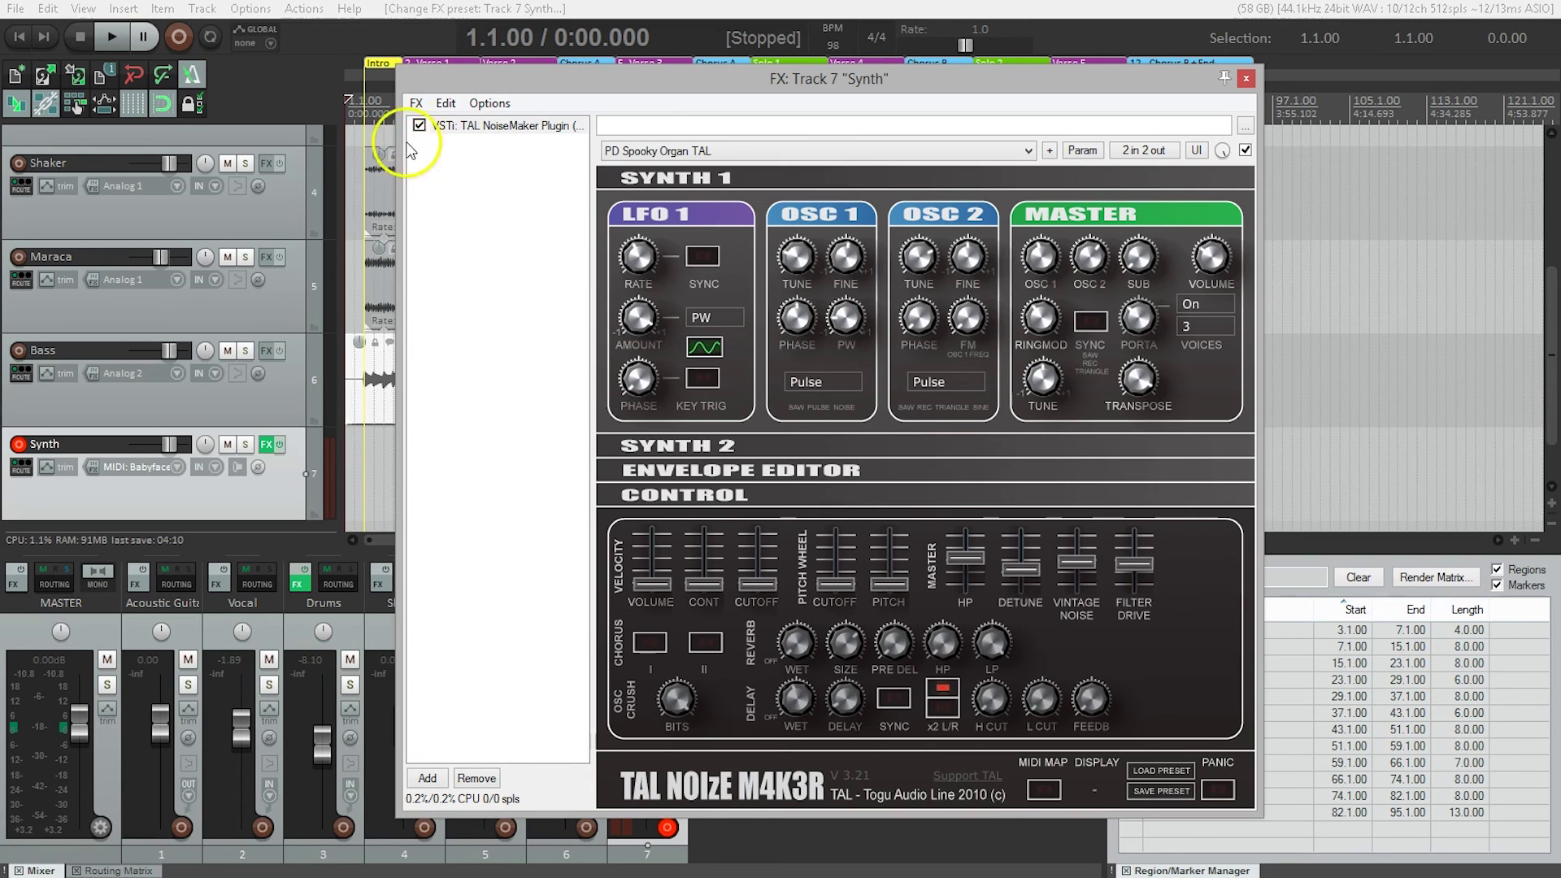
Step: Move the synth window aside and start playback from bar 3
drag(427, 84, 579, 86)
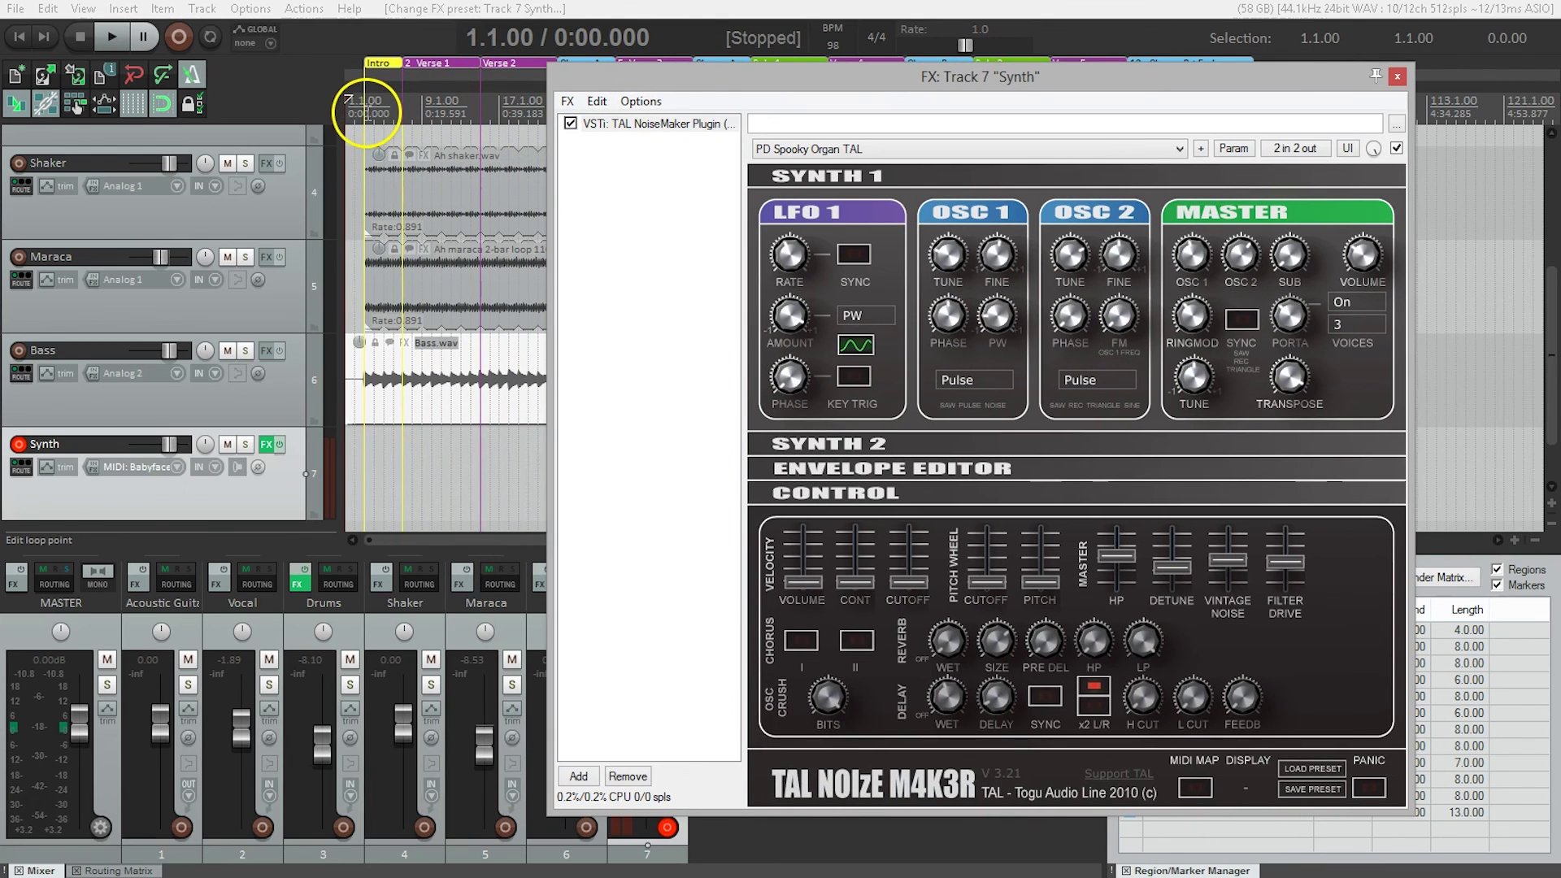
click(362, 116)
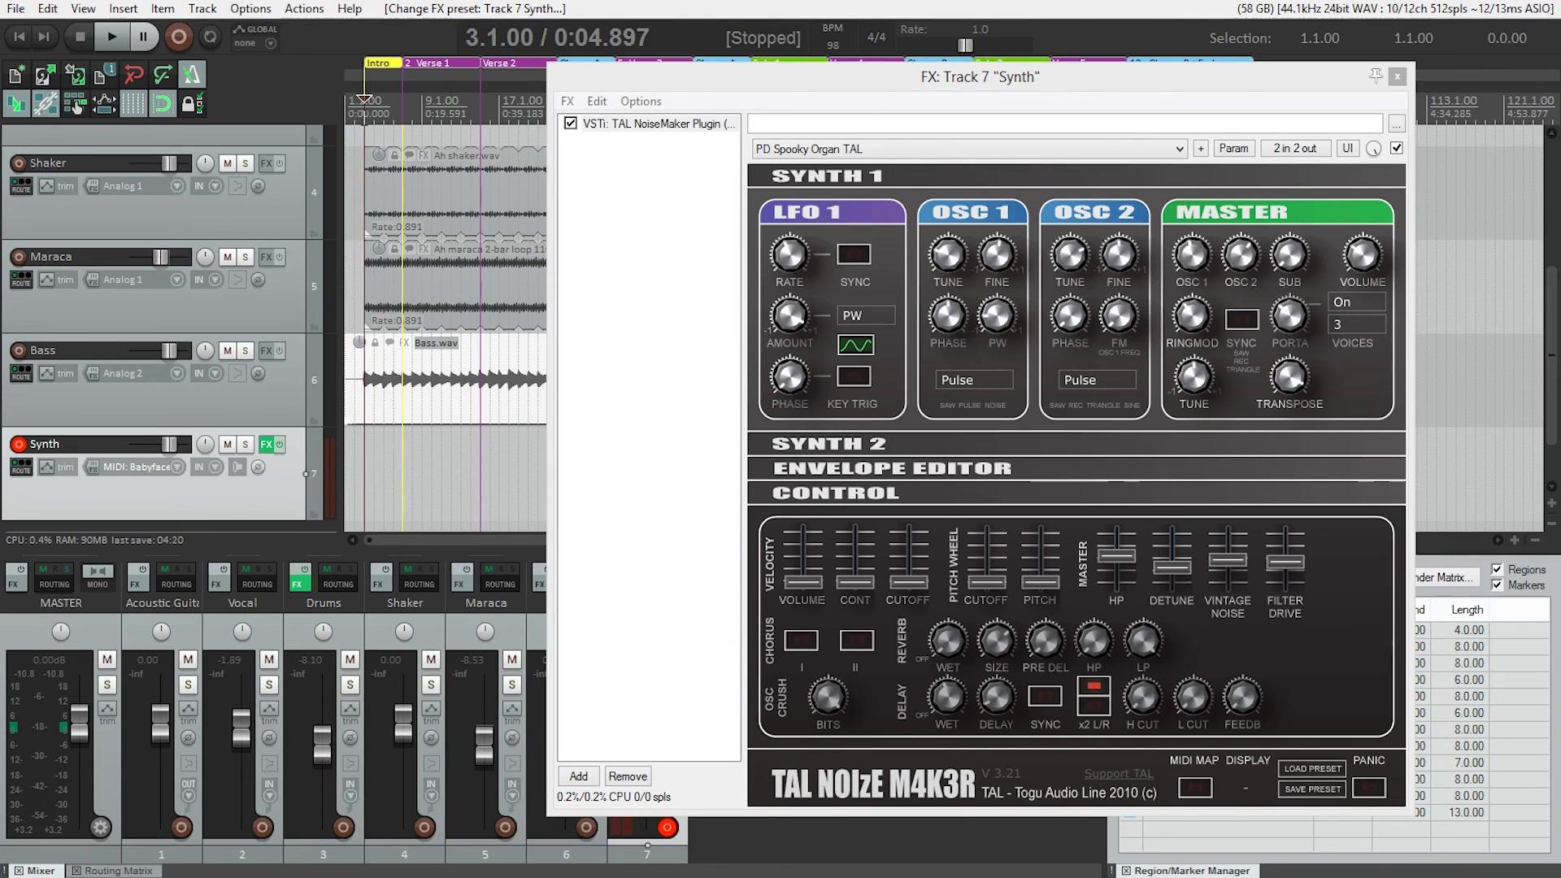
key(space)
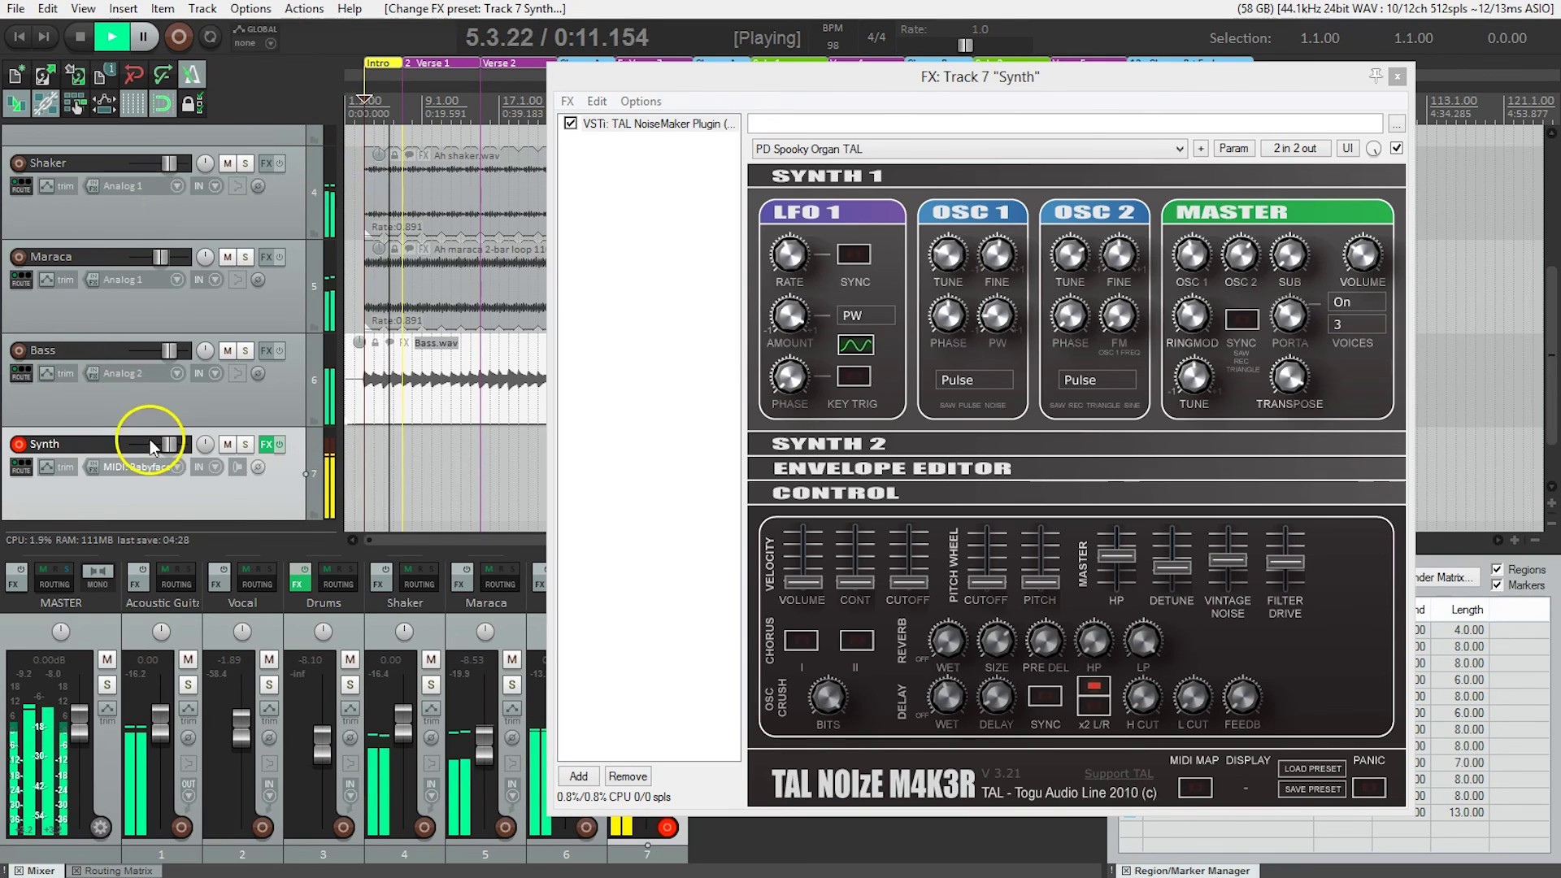
Step: Set the Synth track volume fader to -3.97 dB, then stop playback
scroll(158, 447, down, 3)
scroll(159, 447, down, 2)
scroll(159, 447, down, 3)
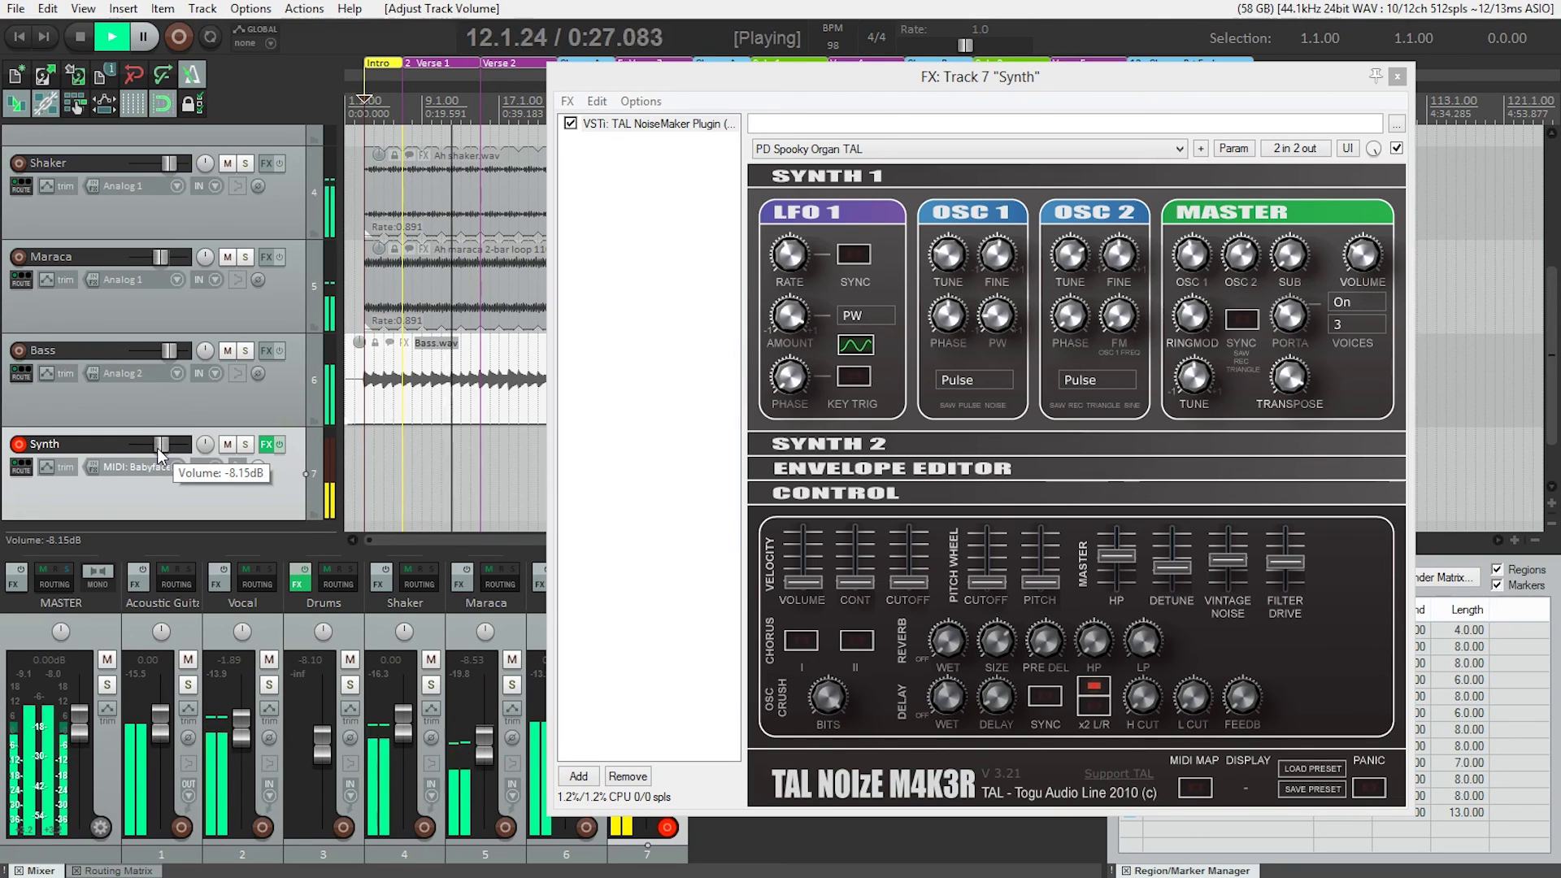
drag(158, 450, 161, 452)
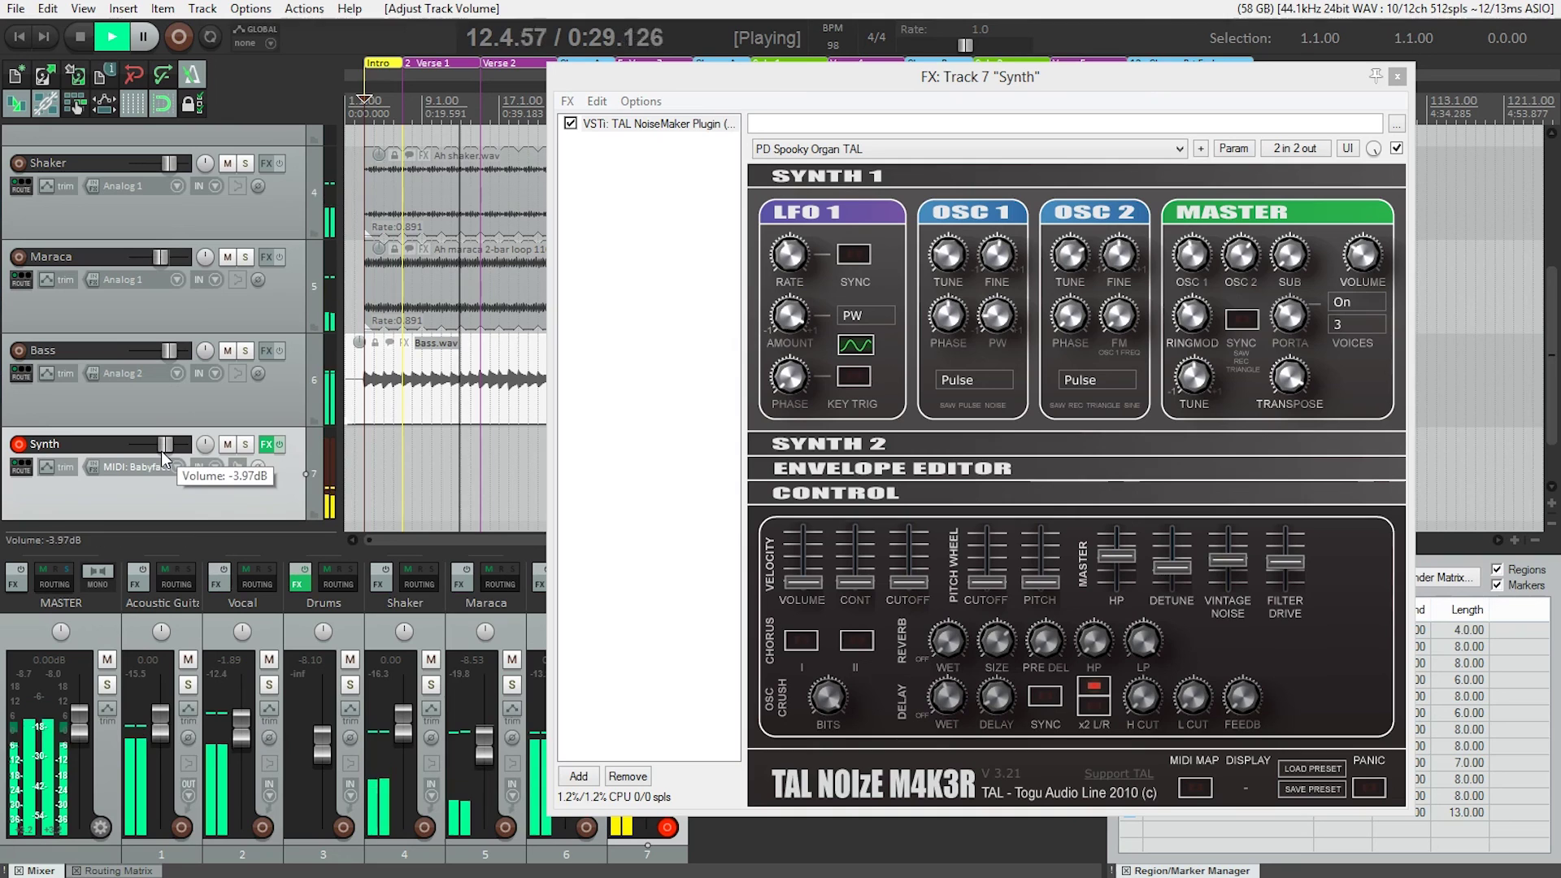
key(space)
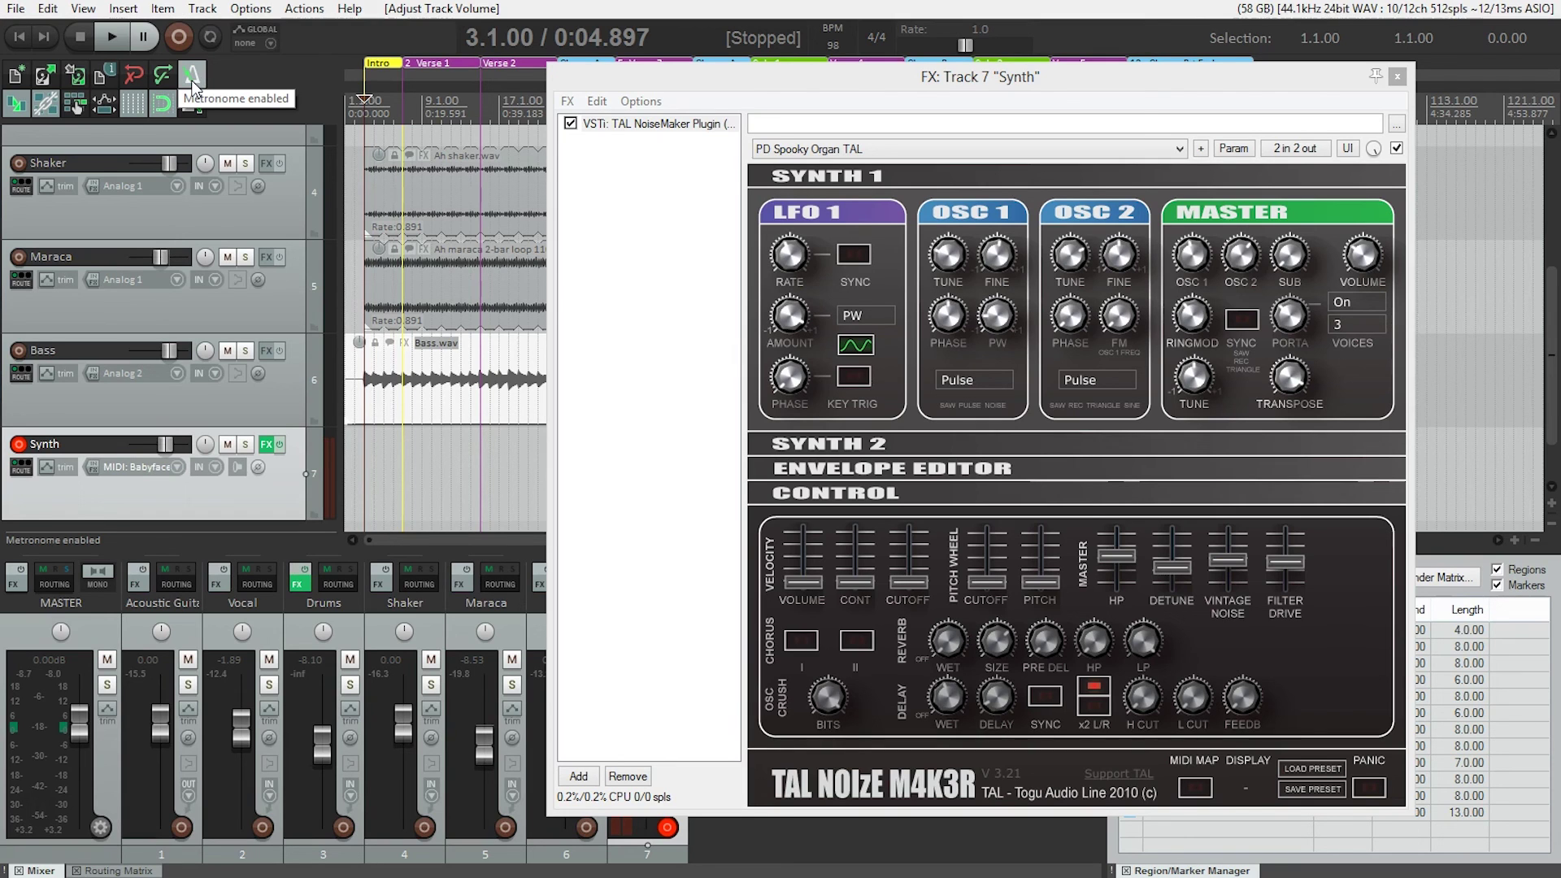
Step: Enable the metronome, return to the project start, and move the synth window further right
click(197, 81)
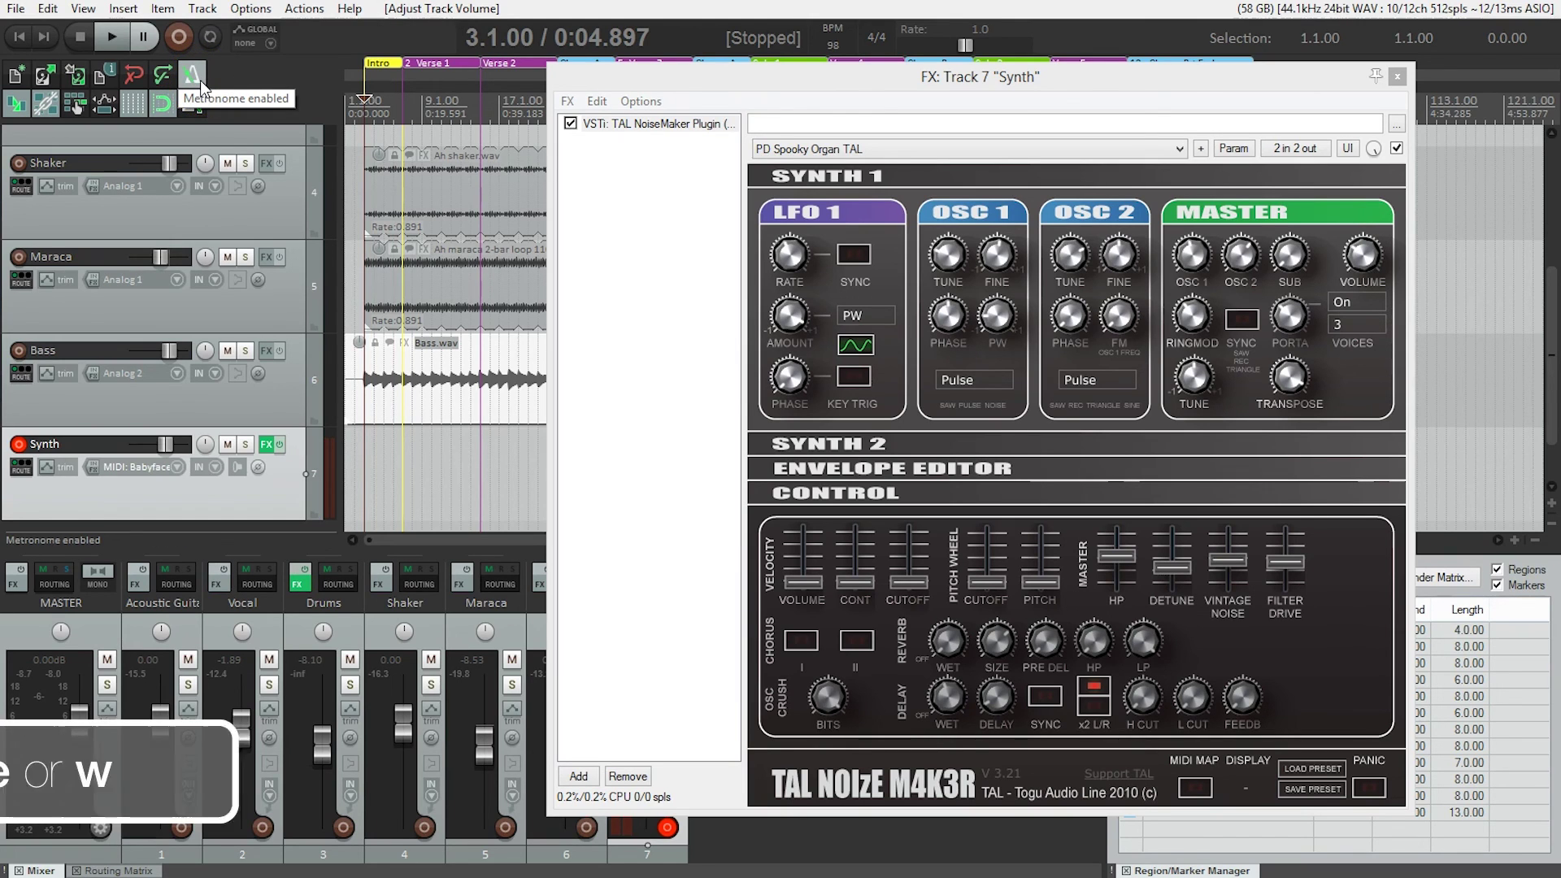
key(Home)
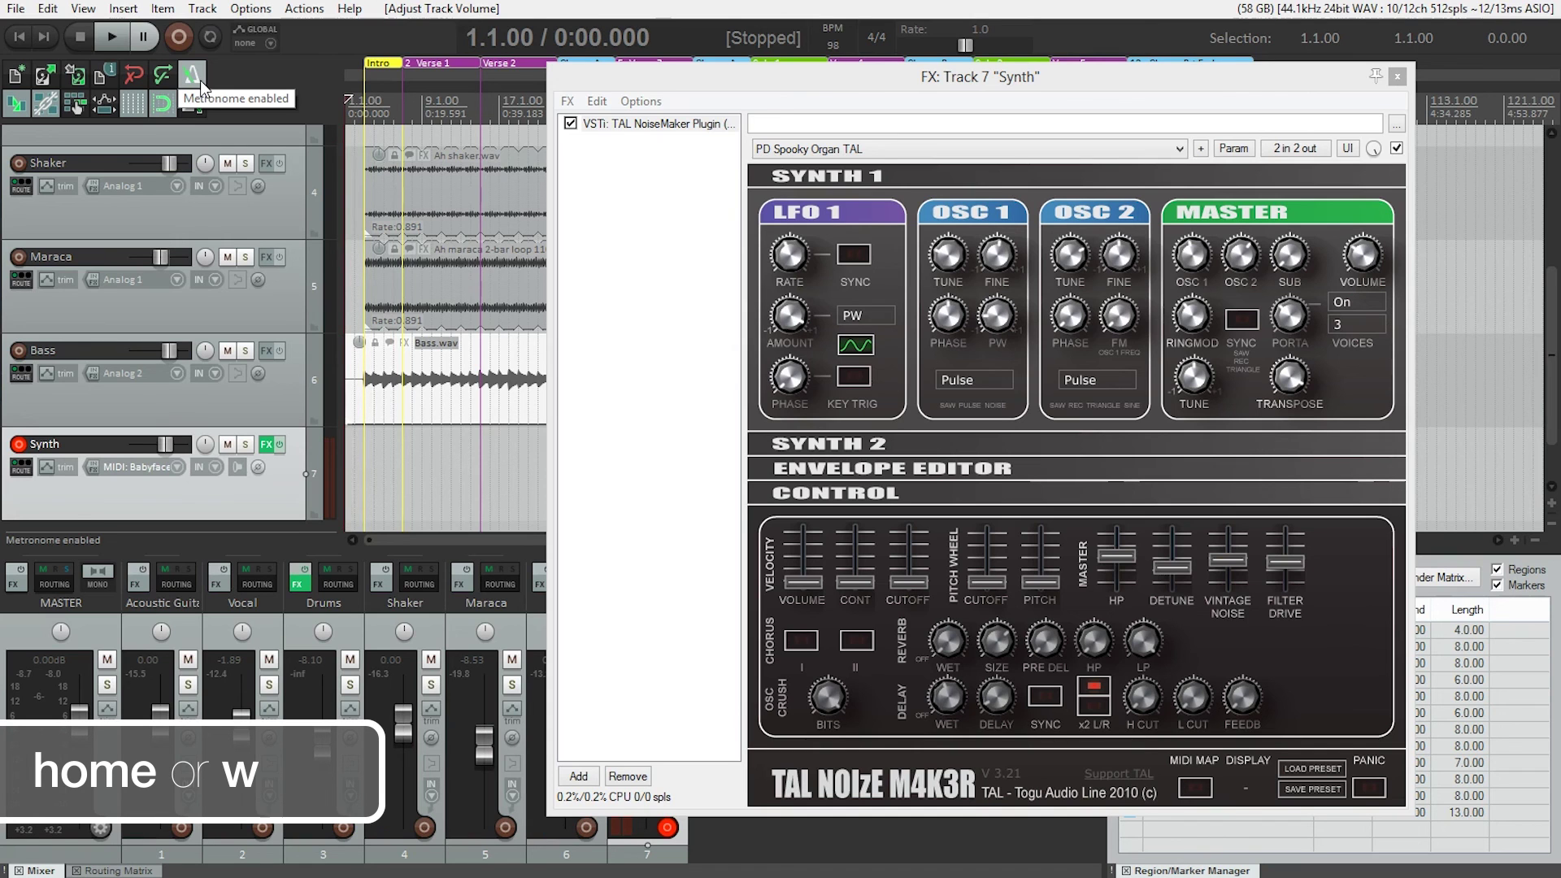
click(807, 81)
drag(809, 86, 917, 87)
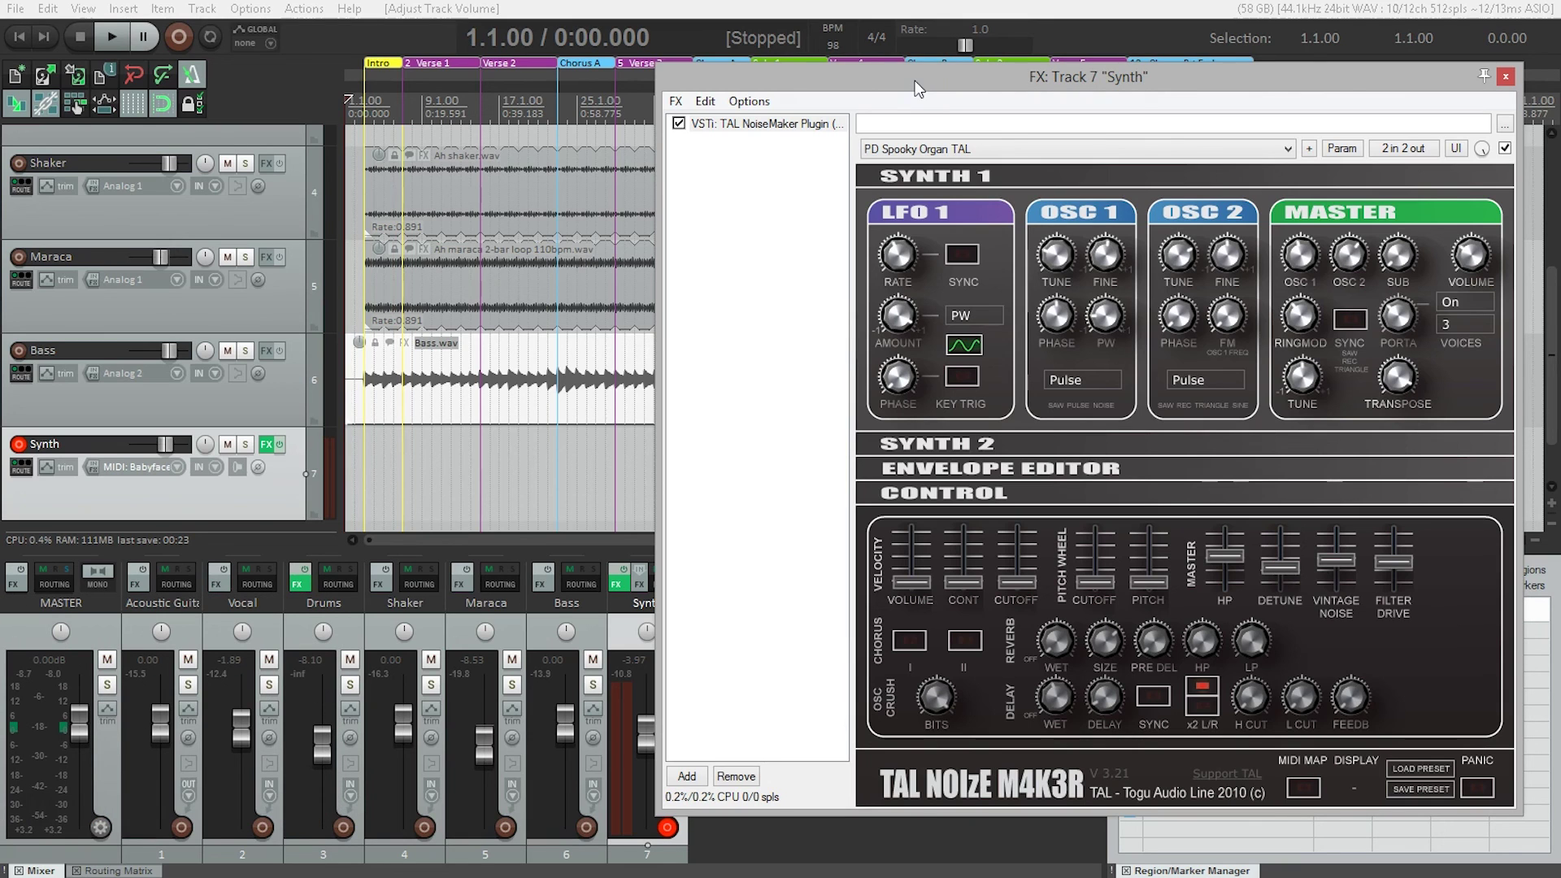
Step: Record a MIDI synth part onto the Synth track with Ctrl+R
key(ctrl+r)
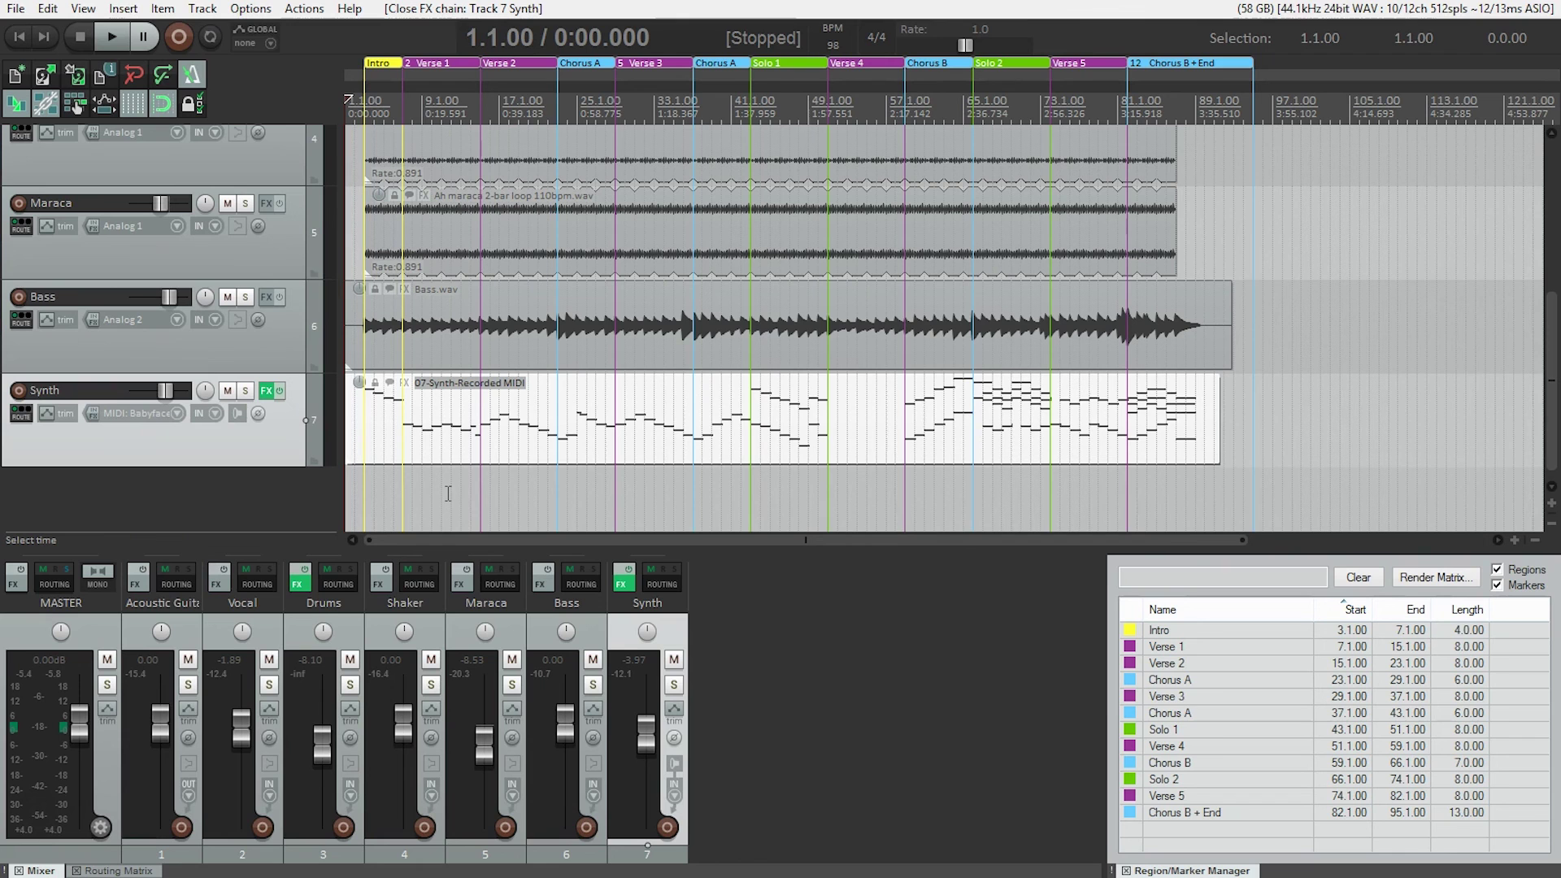
Step: Open the recorded Synth MIDI take in the MIDI editor and display it as a piano roll
double_click(799, 414)
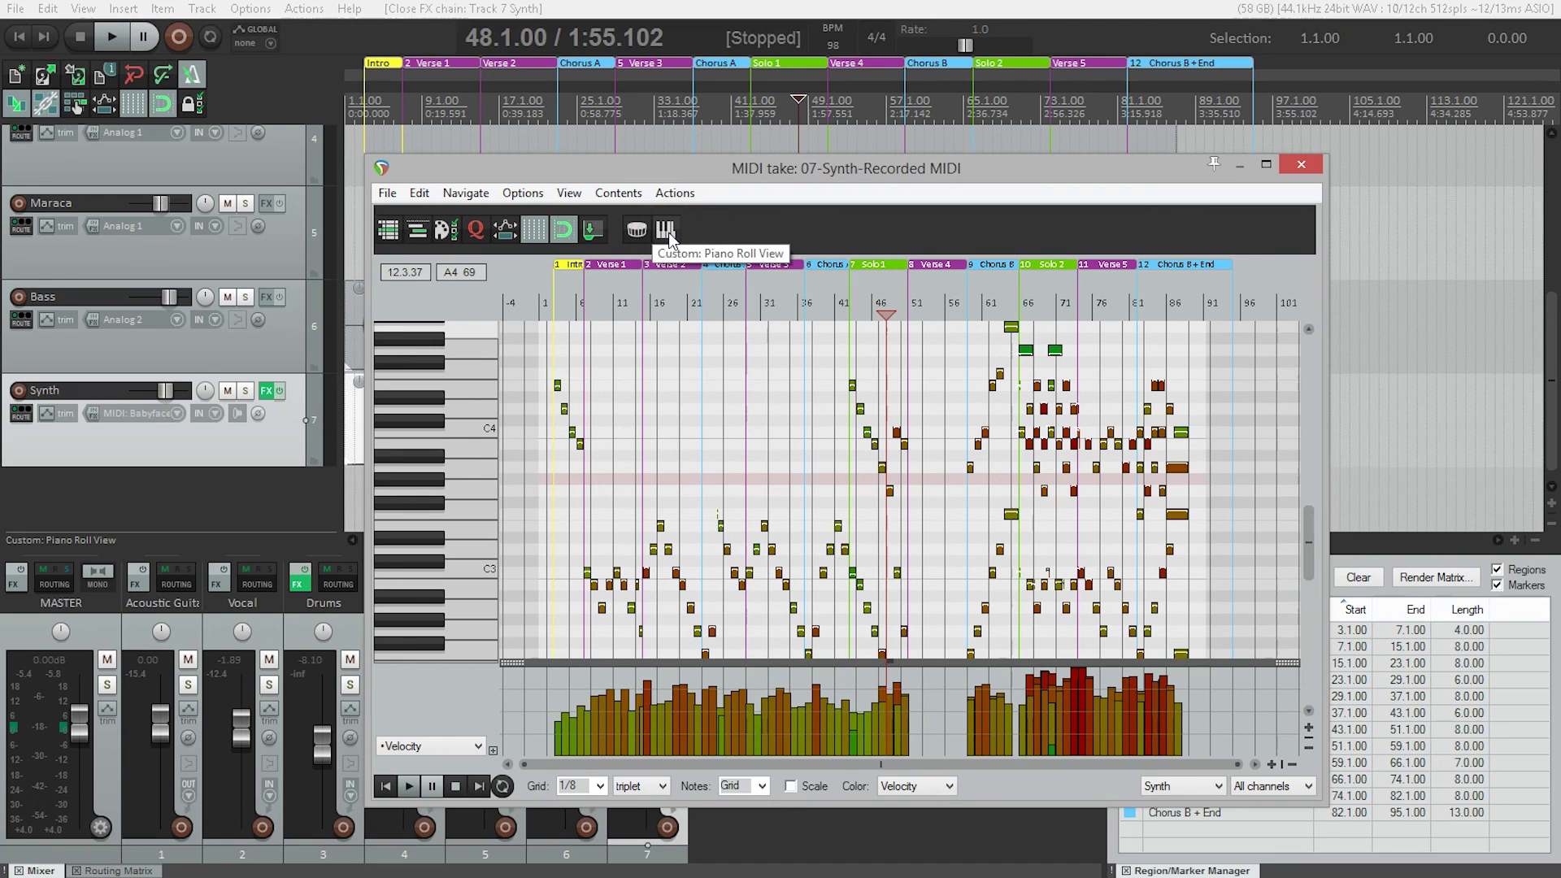
click(635, 232)
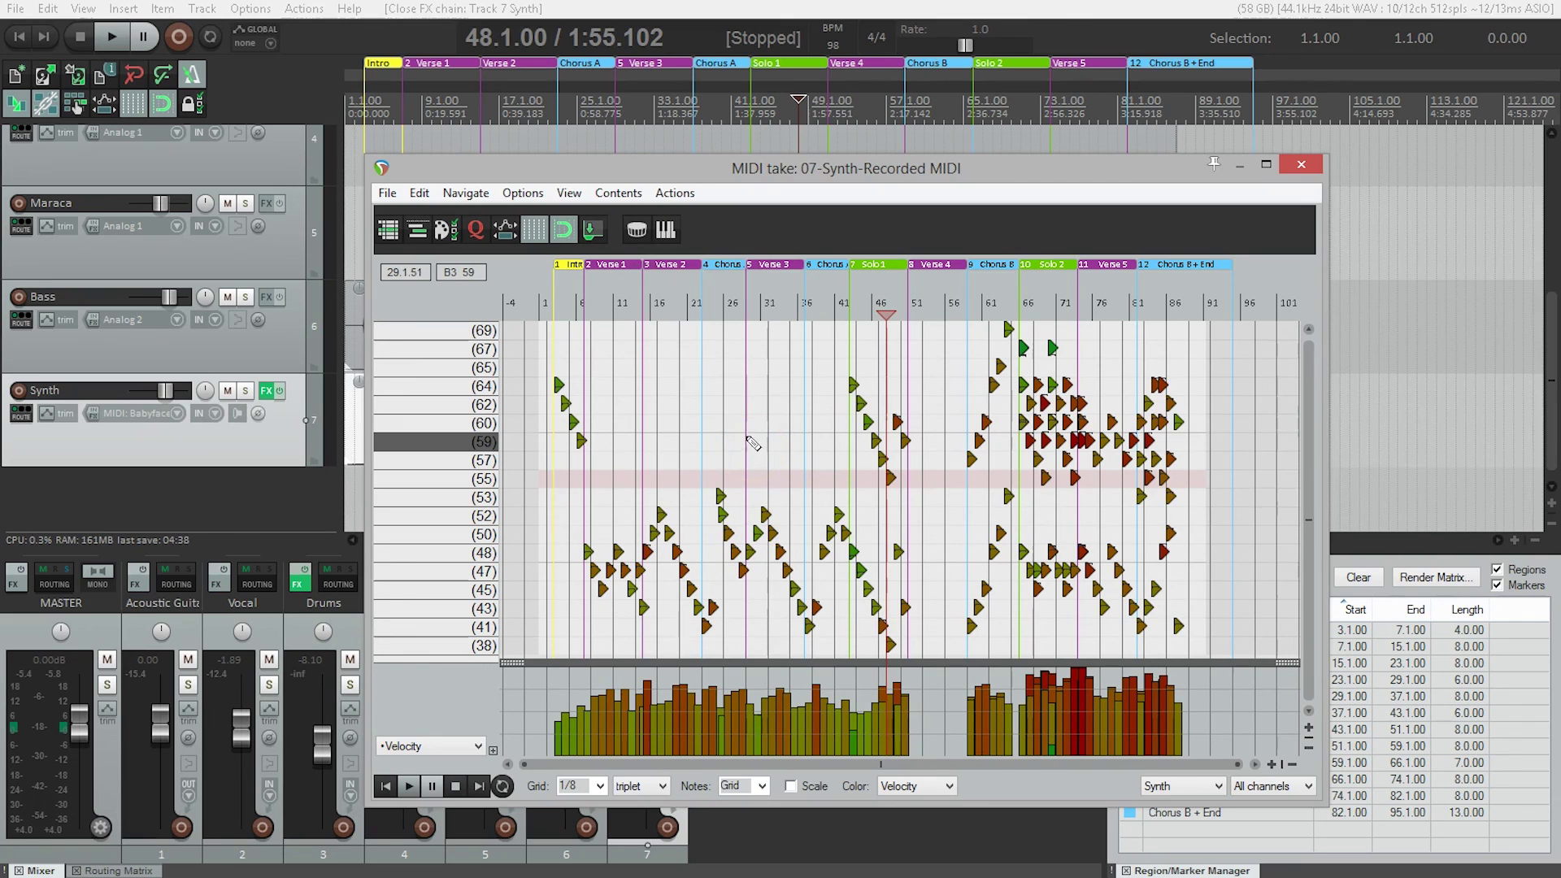
click(668, 230)
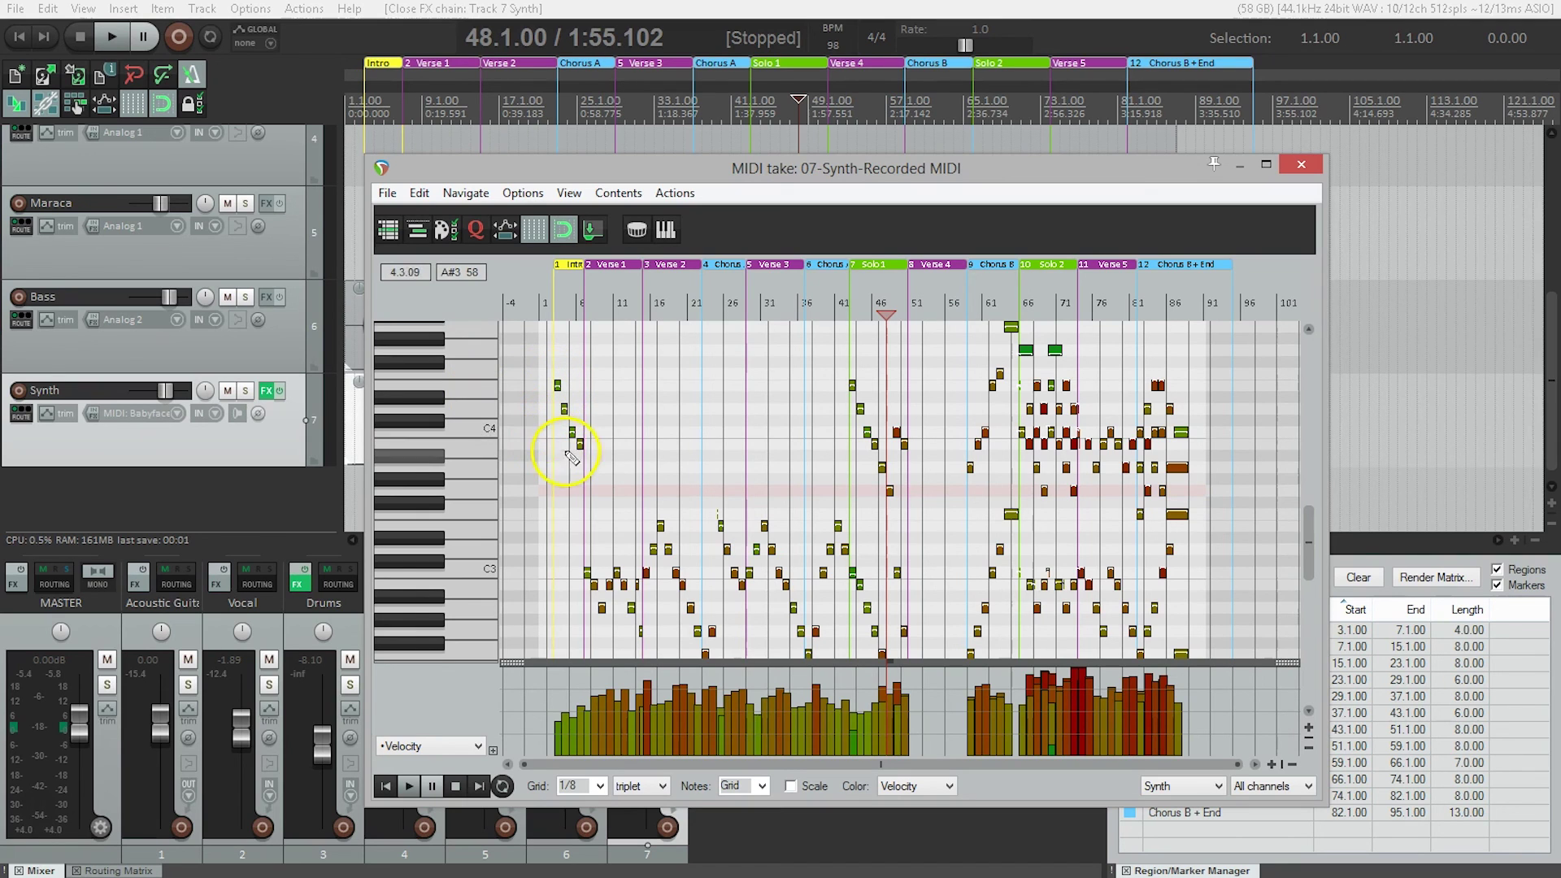
Step: Preview a key near C4, then place the edit position around bar 25 and zoom in
click(476, 443)
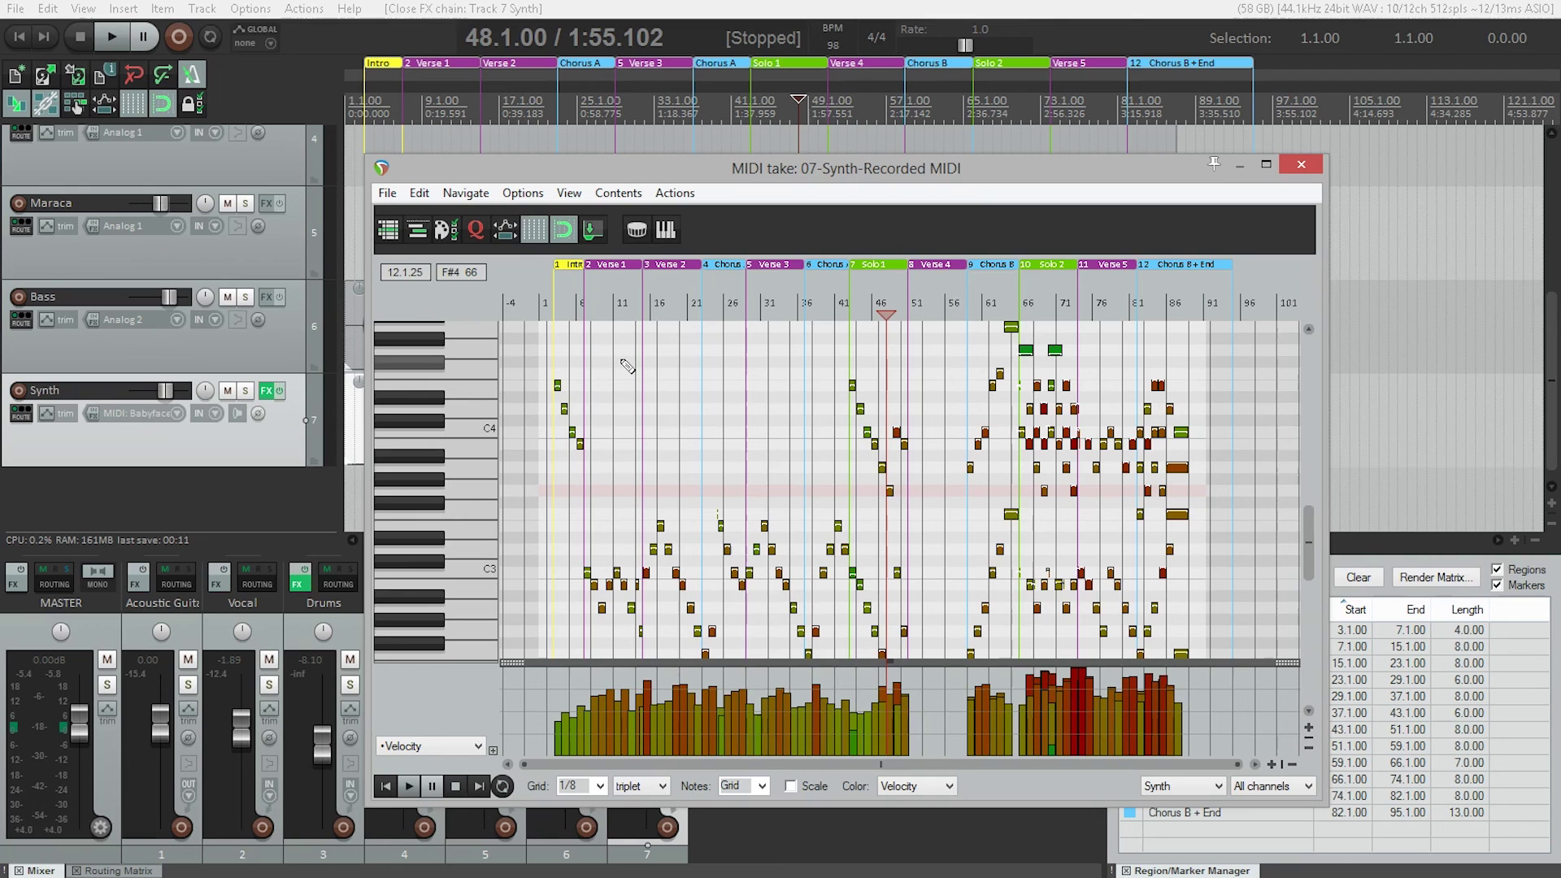
click(696, 627)
click(783, 561)
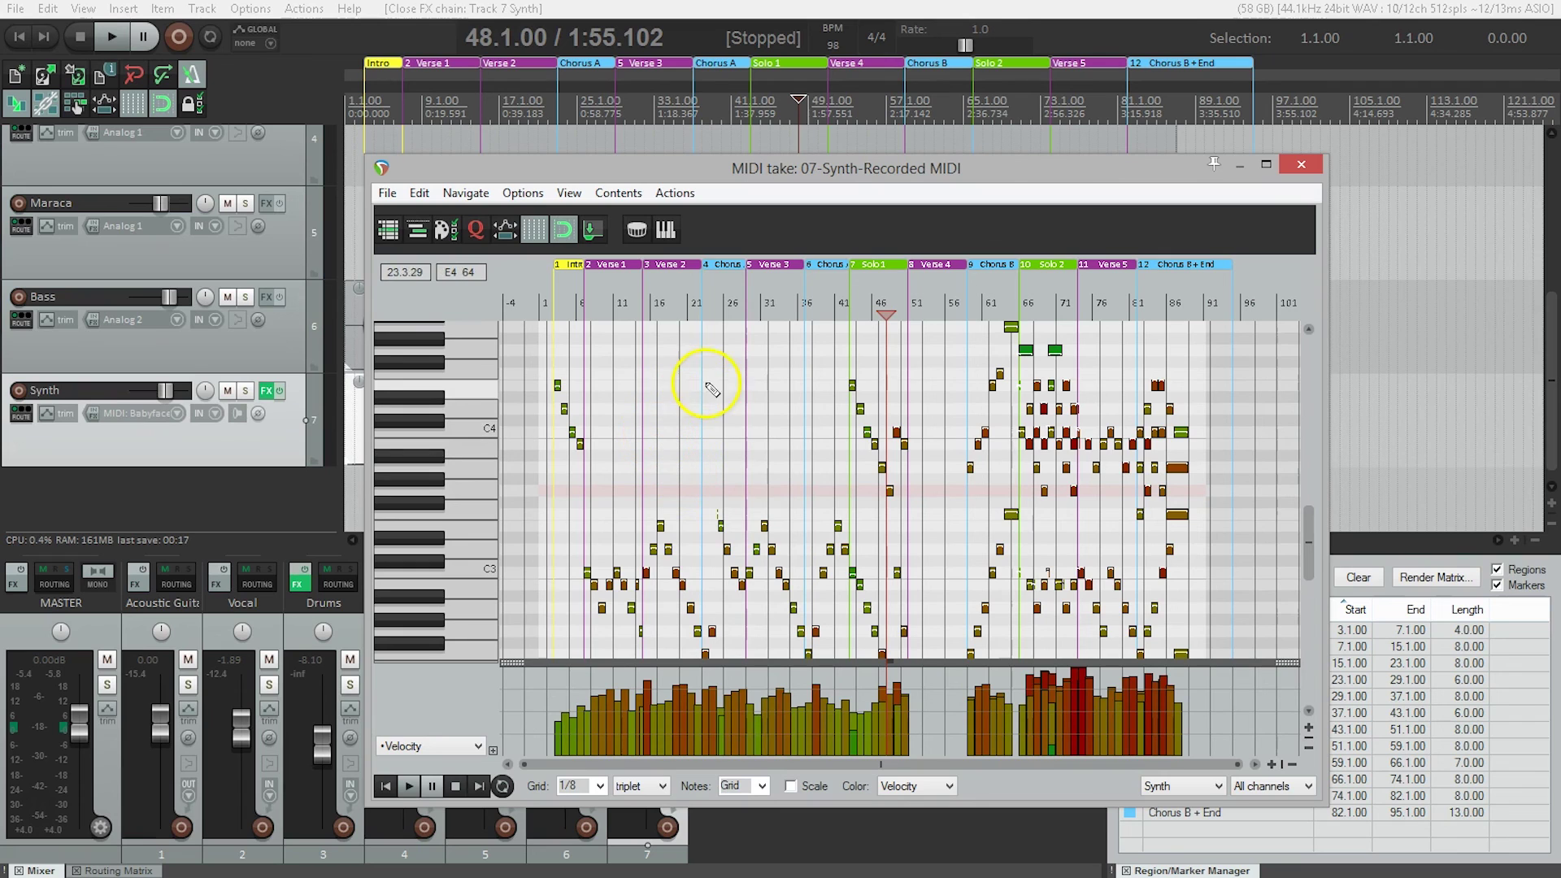
click(720, 302)
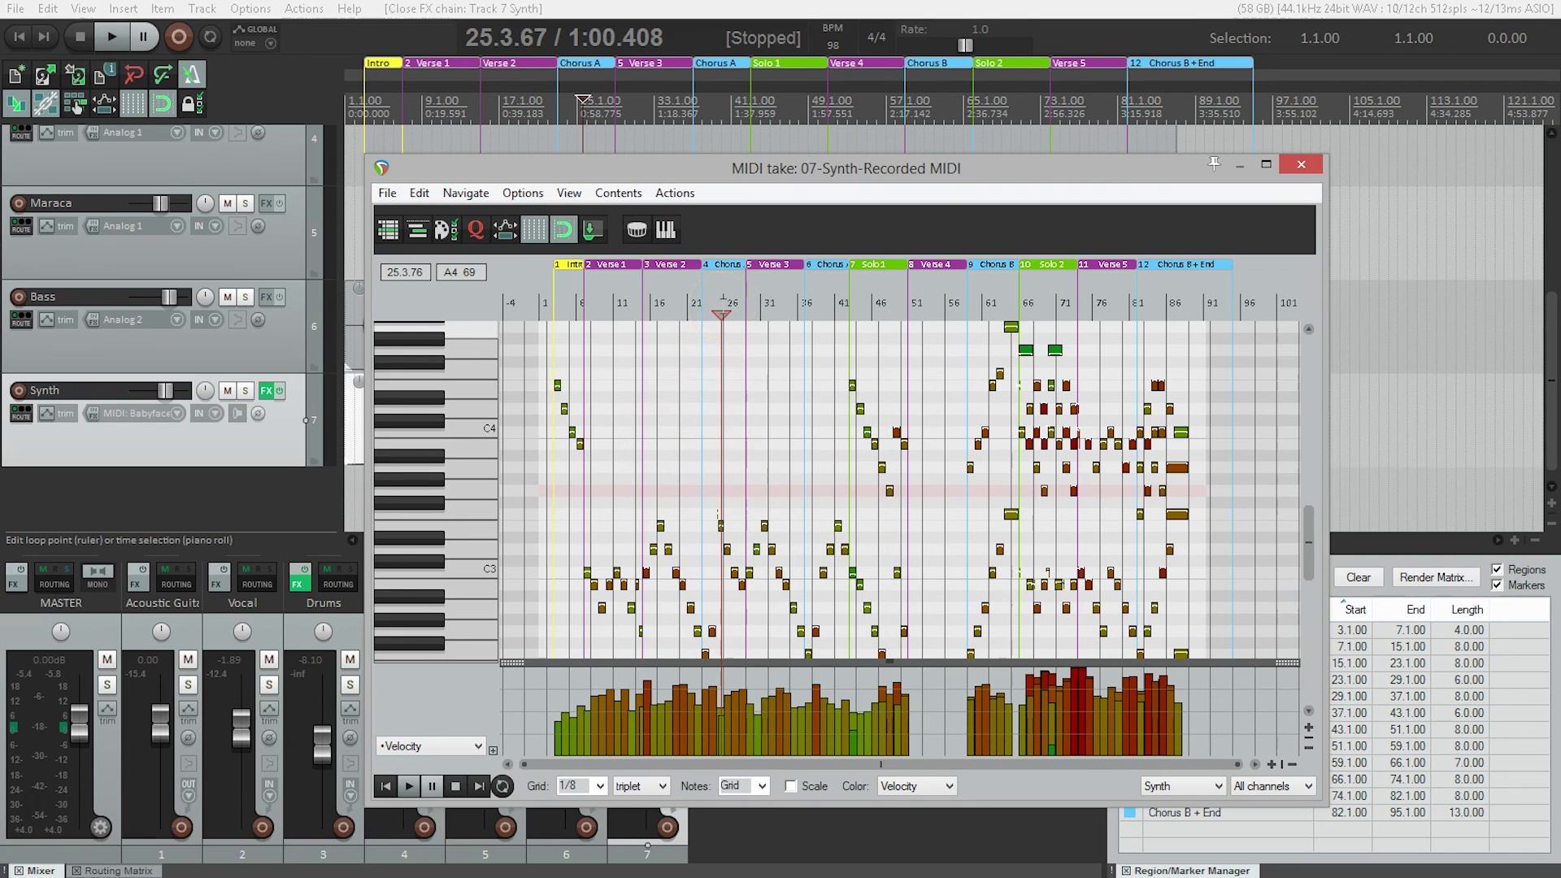
click(696, 236)
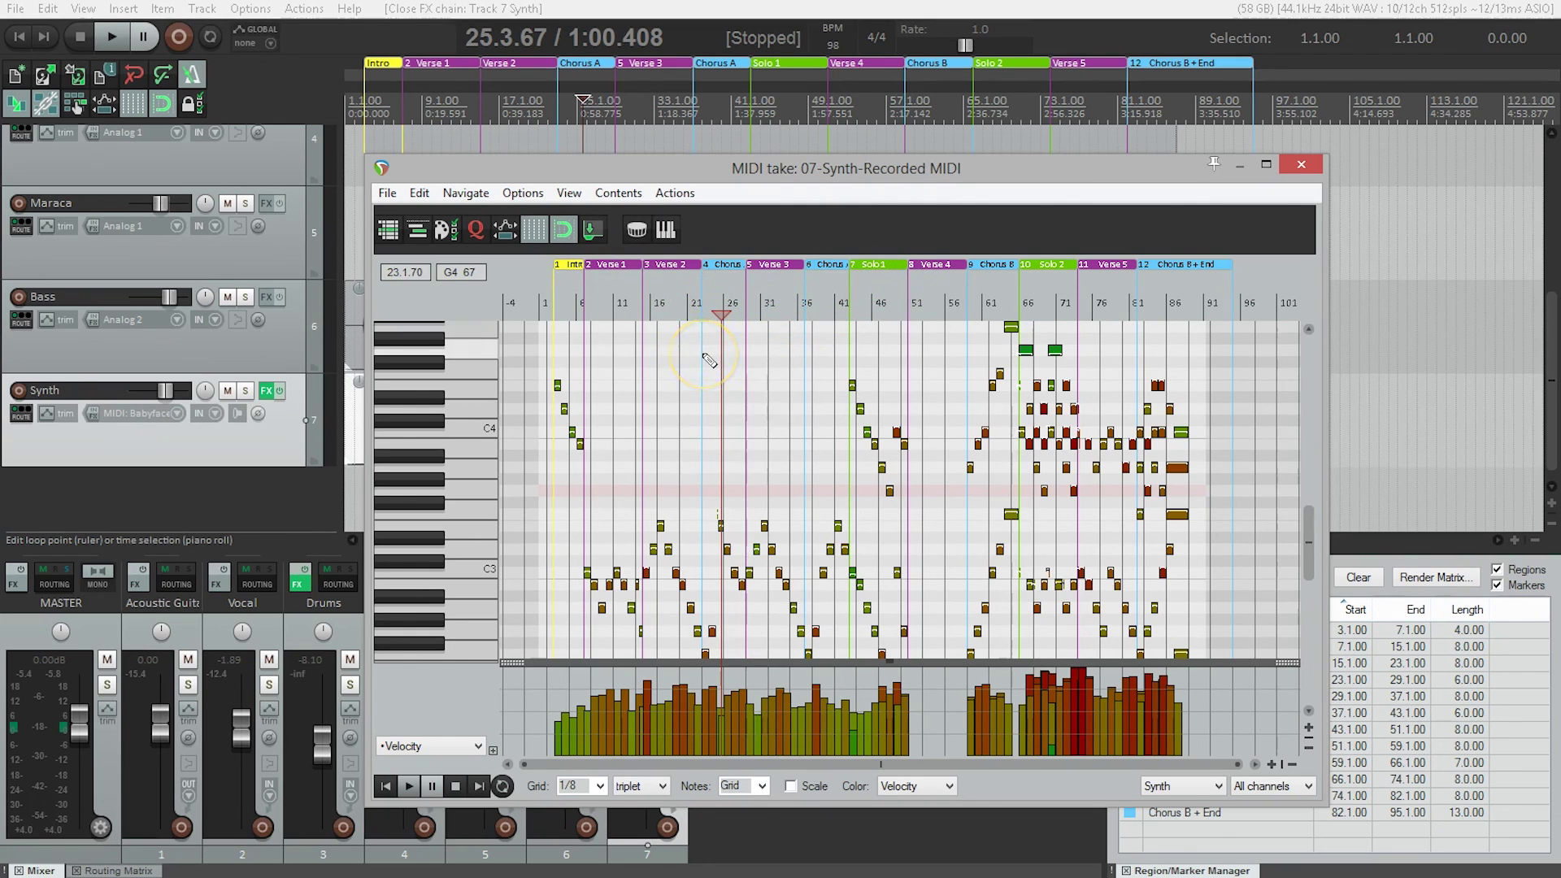
scroll(711, 378, up, 10)
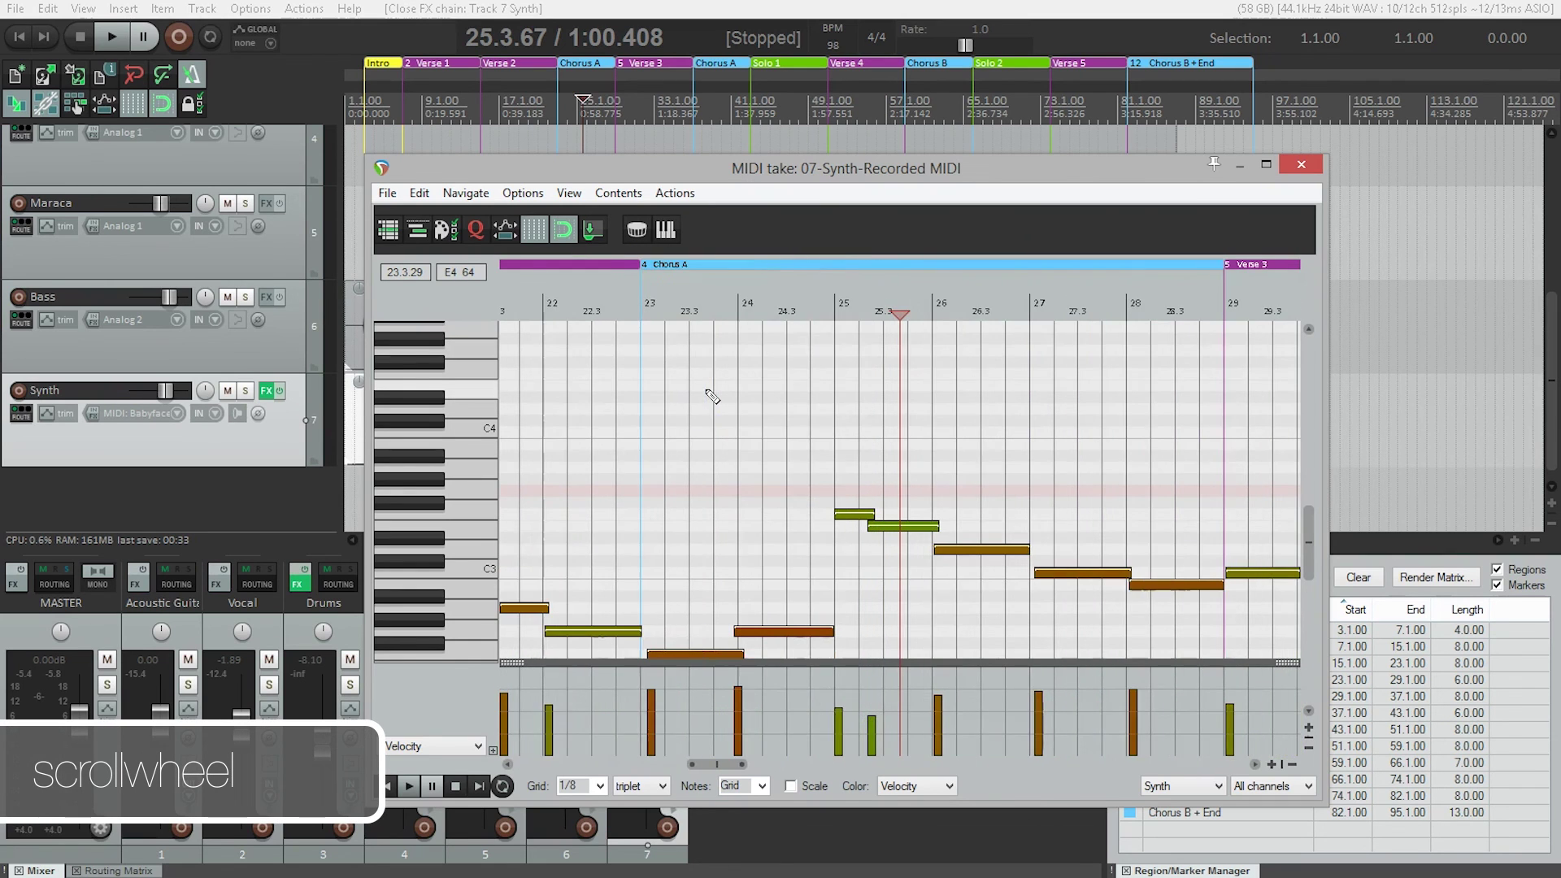
Step: Play the chorus from bar 24, then zoom in and set the edit position to 25.1.00
scroll(709, 395, up, 4)
scroll(712, 396, down, 4)
click(852, 514)
click(736, 309)
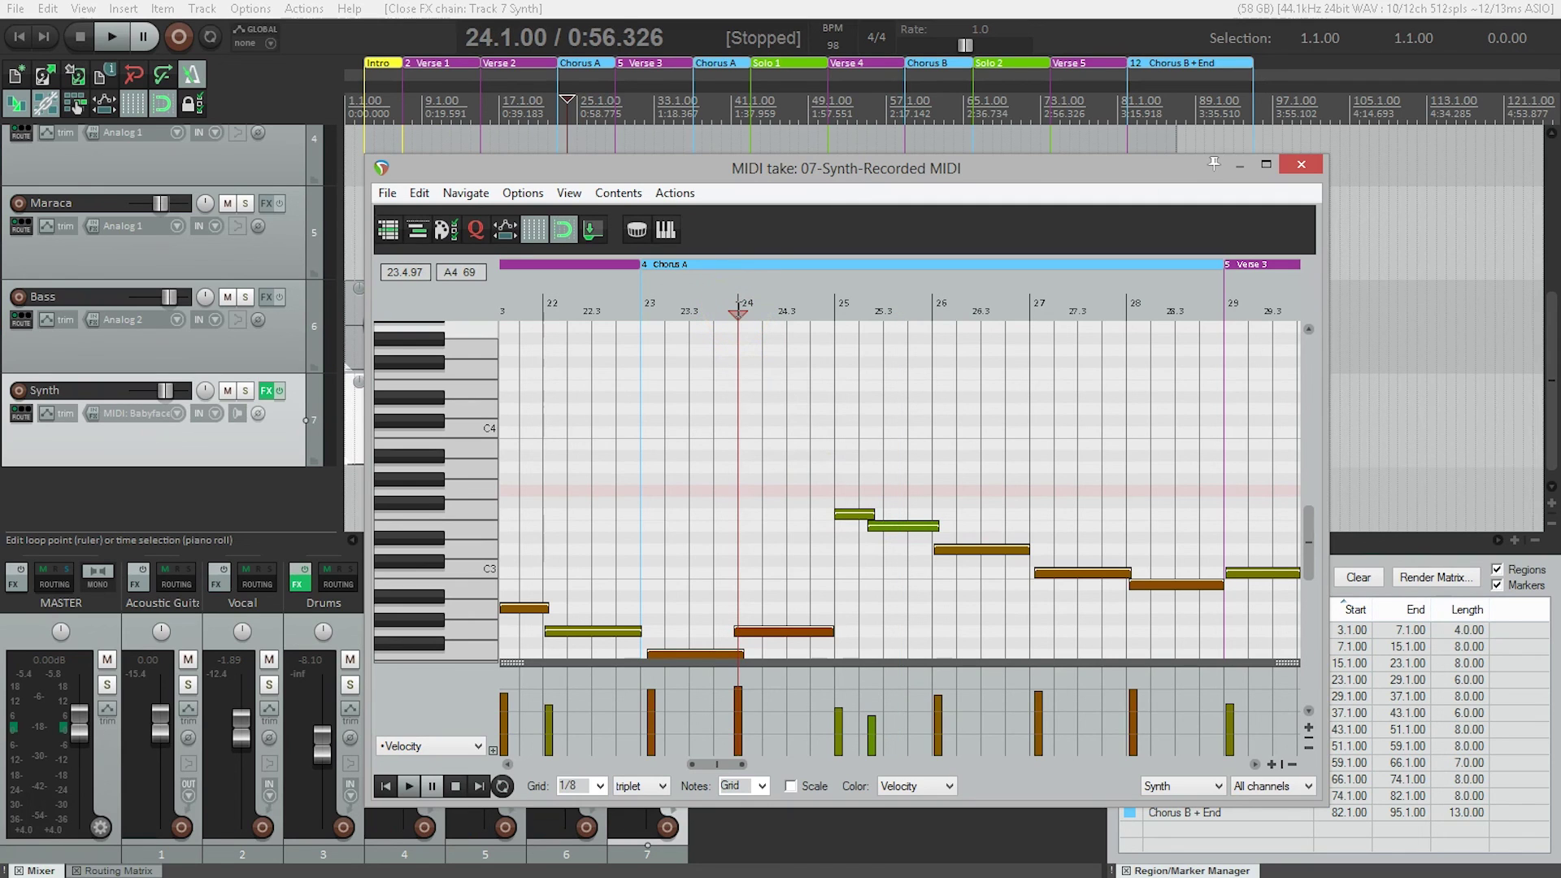
key(space)
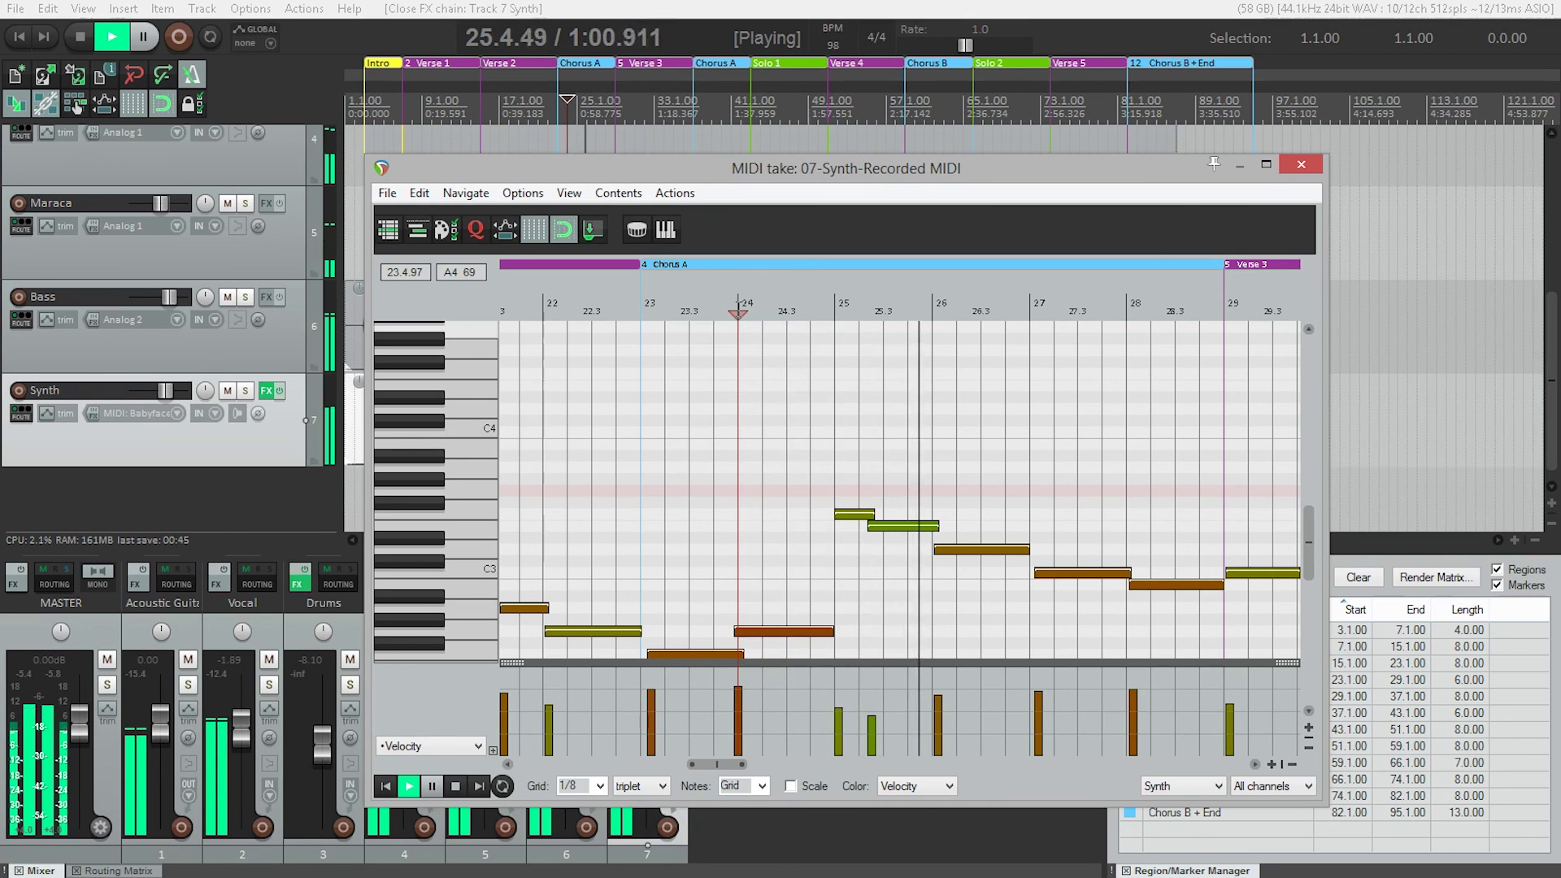
key(space)
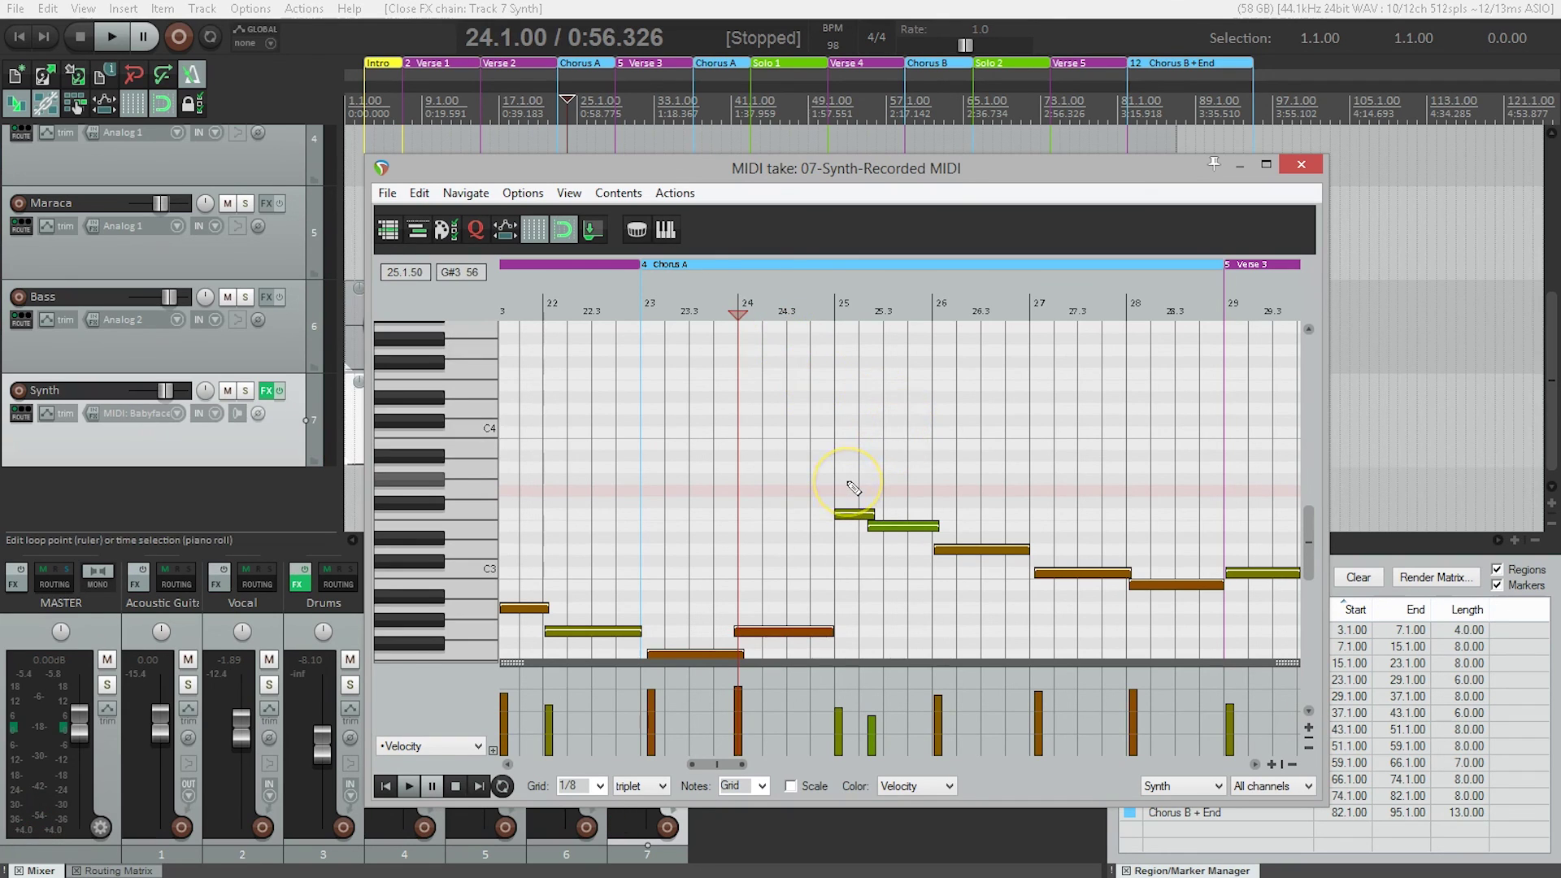
scroll(853, 488, up, 2)
click(971, 478)
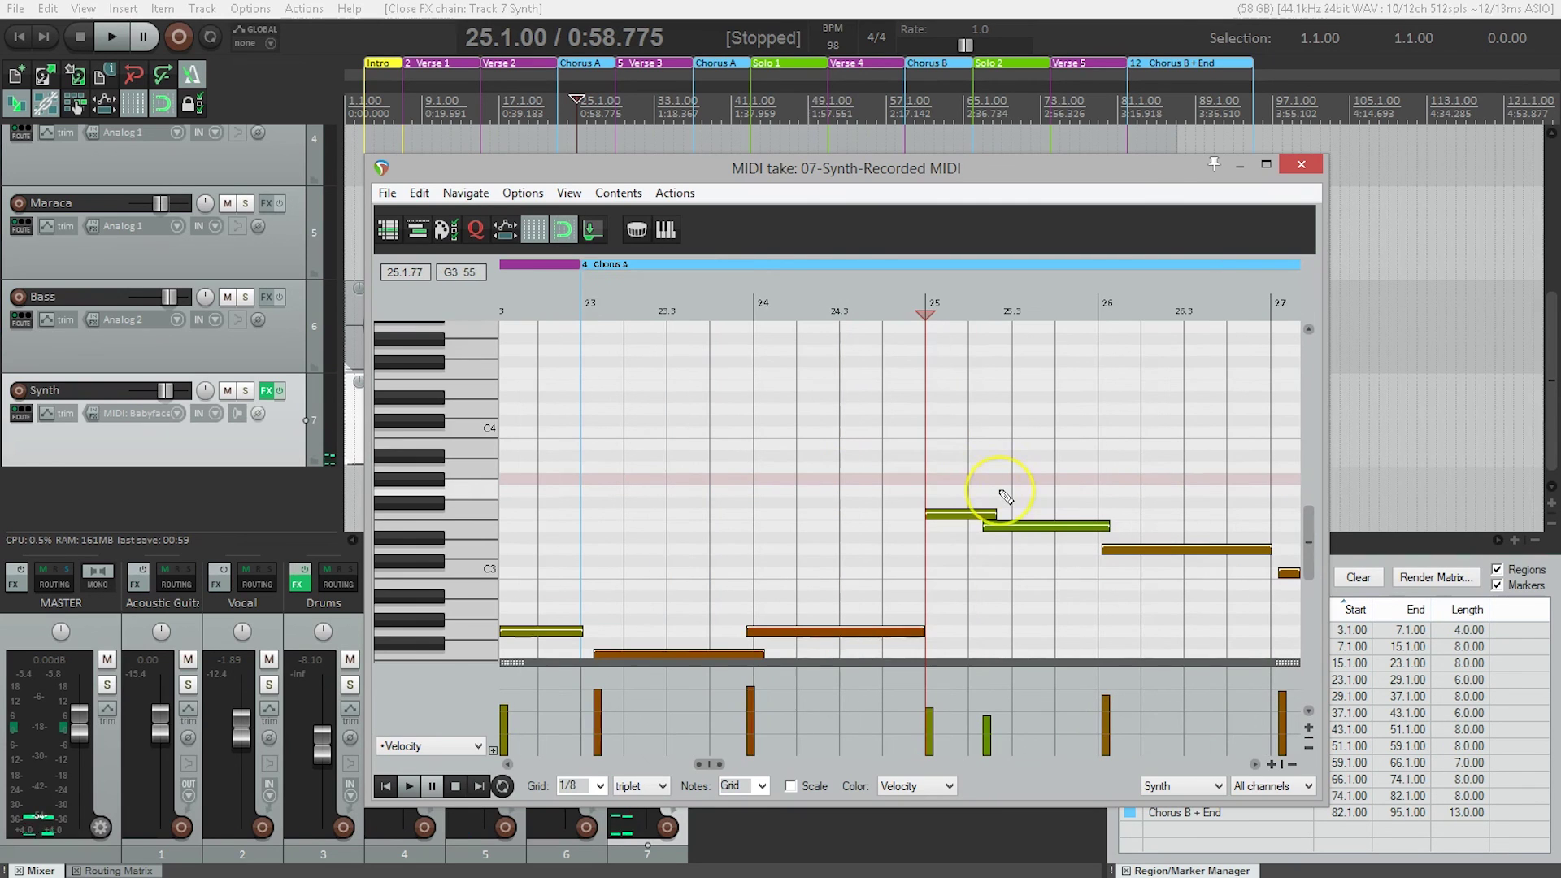
Step: Select and delete the stray short F3 note at the start of bar 25
click(956, 515)
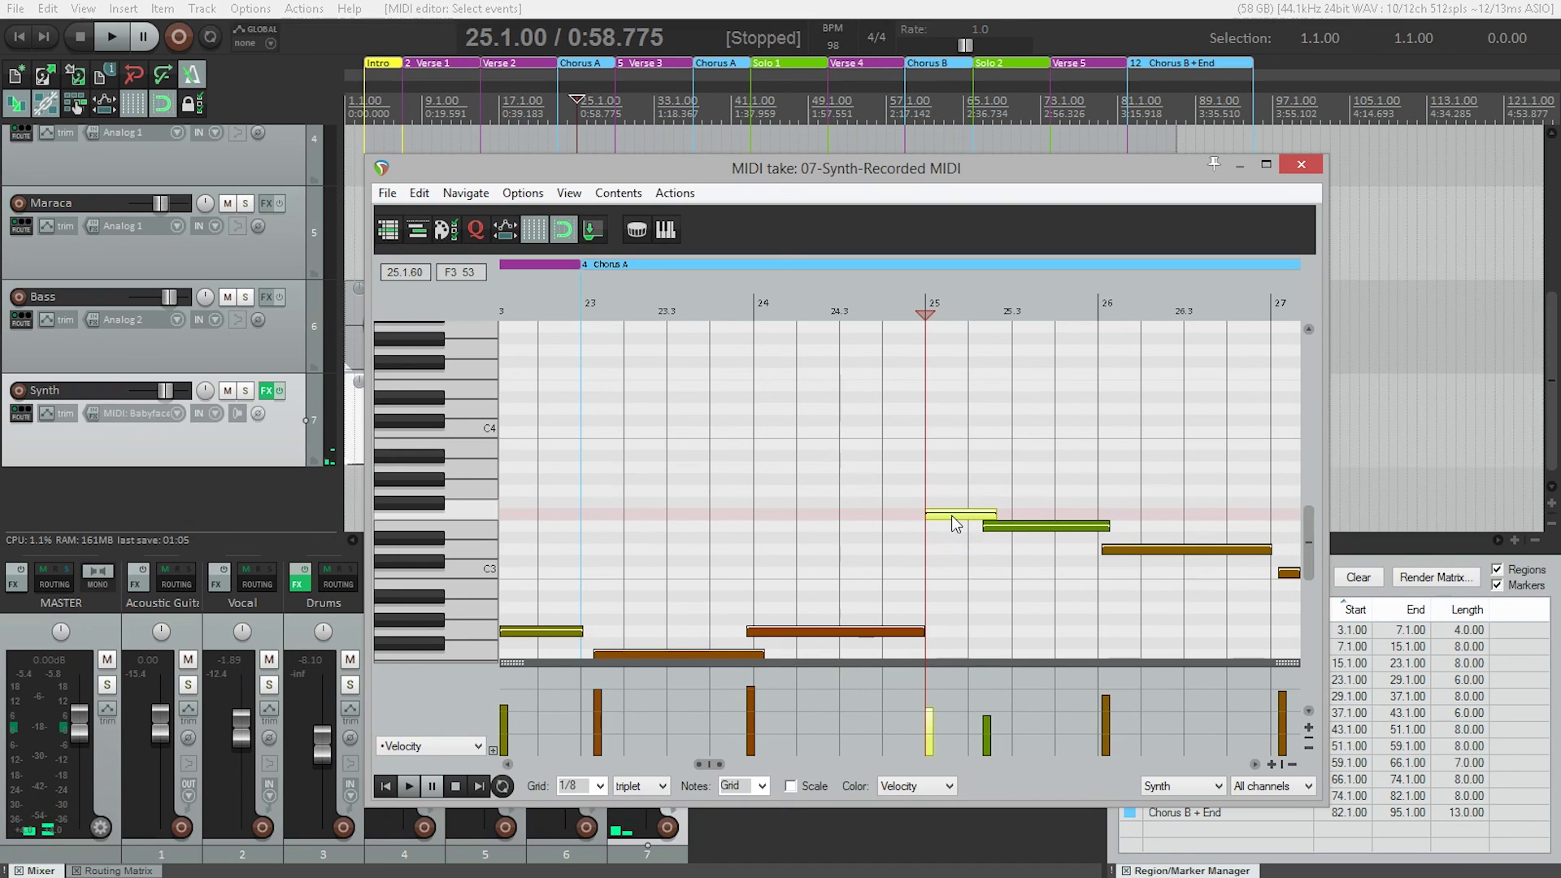
key(Delete)
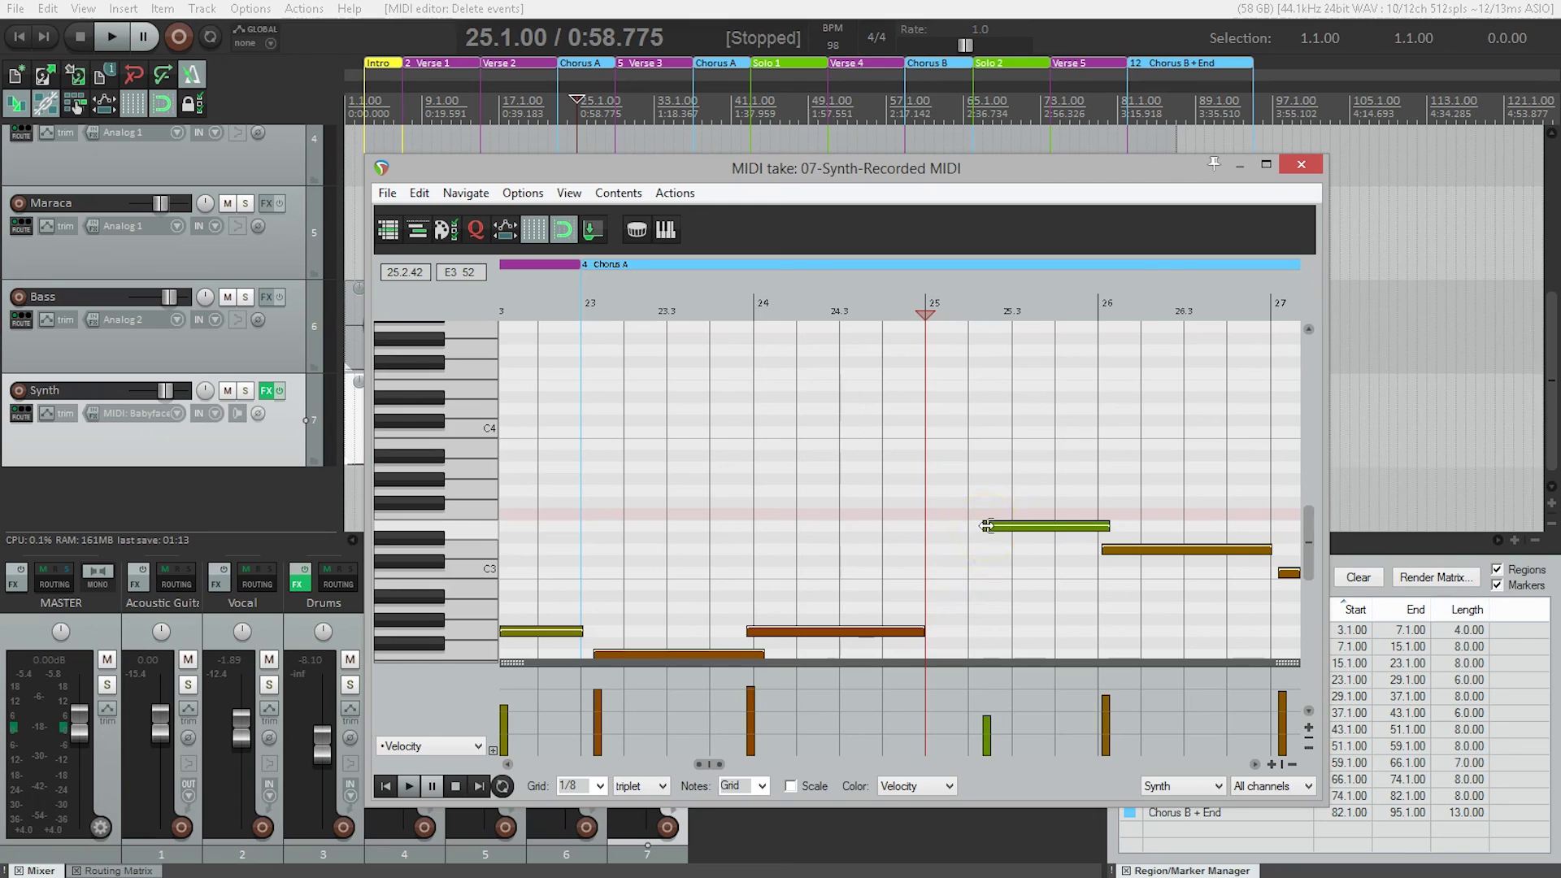
Step: Extend the green note's start back to bar 25, then play from bar 24 to check it
drag(987, 525, 931, 528)
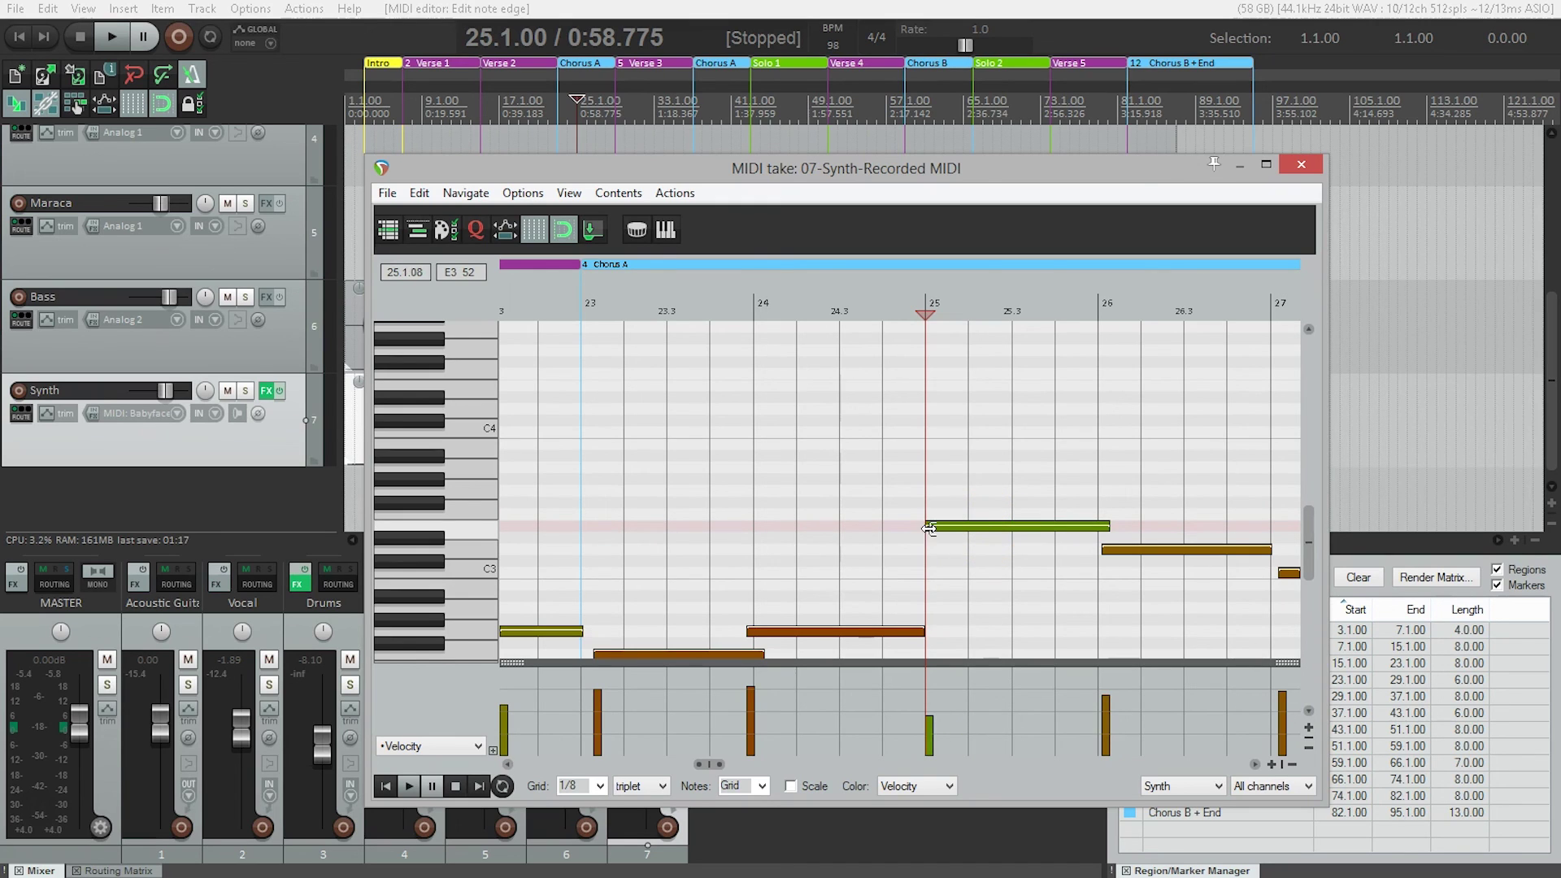
click(935, 533)
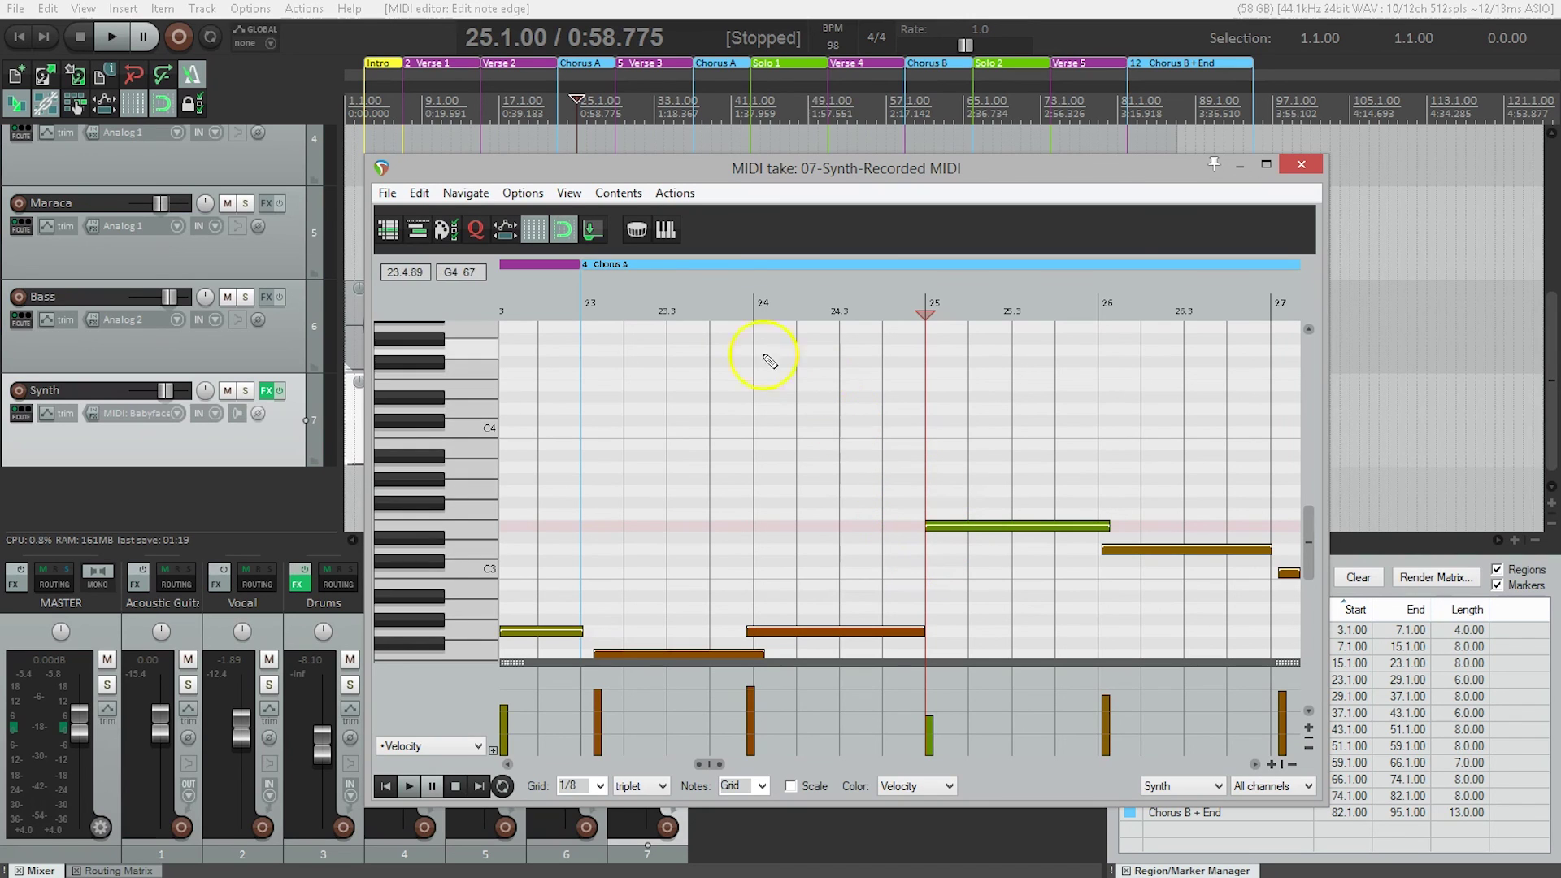
click(750, 304)
key(space)
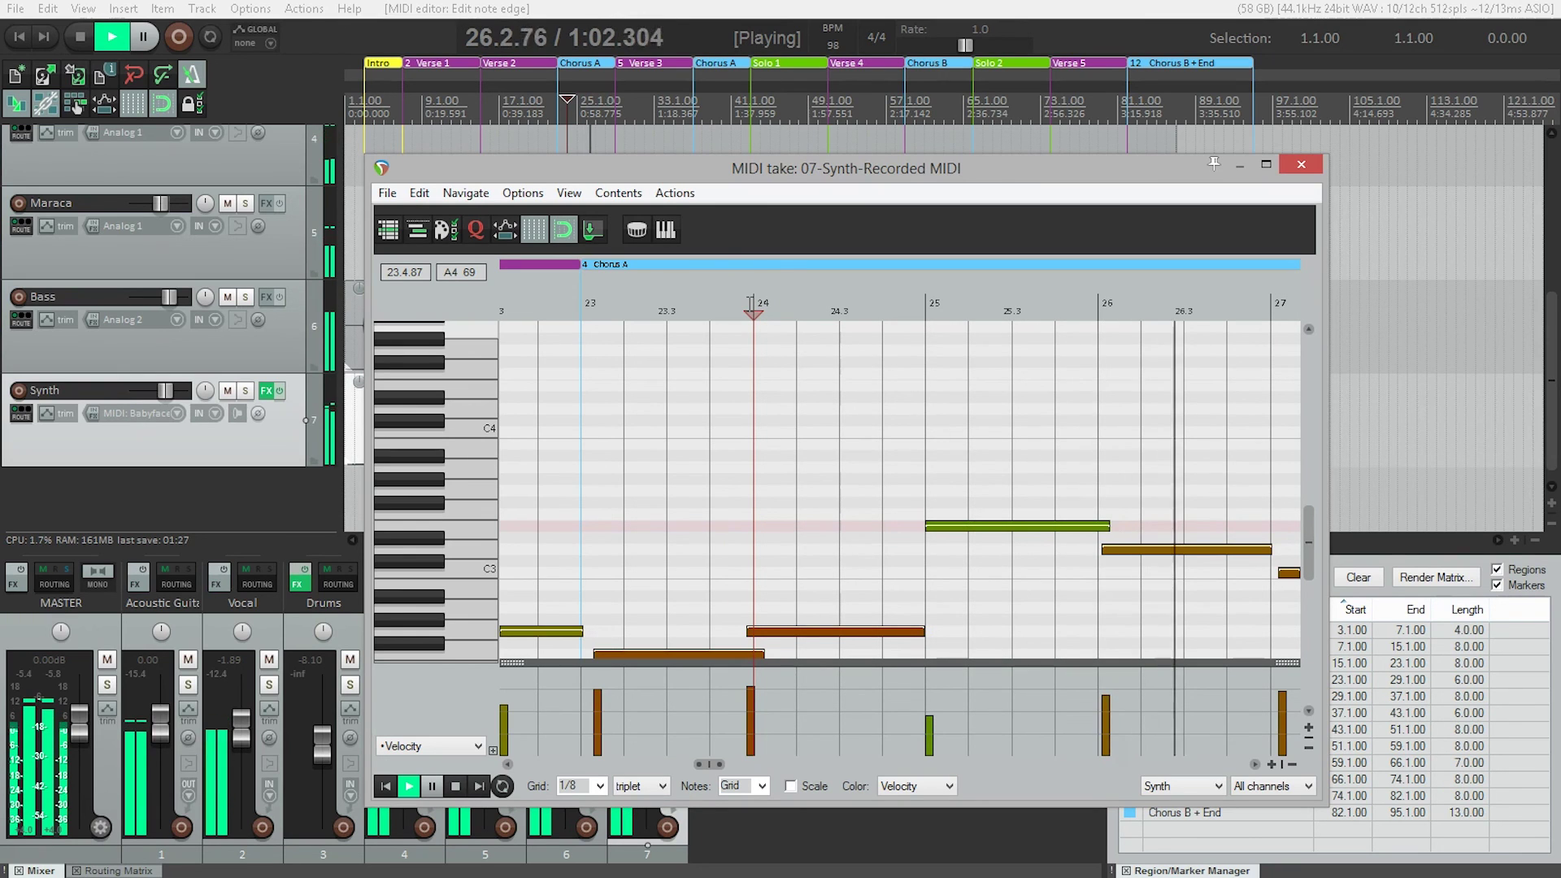
key(space)
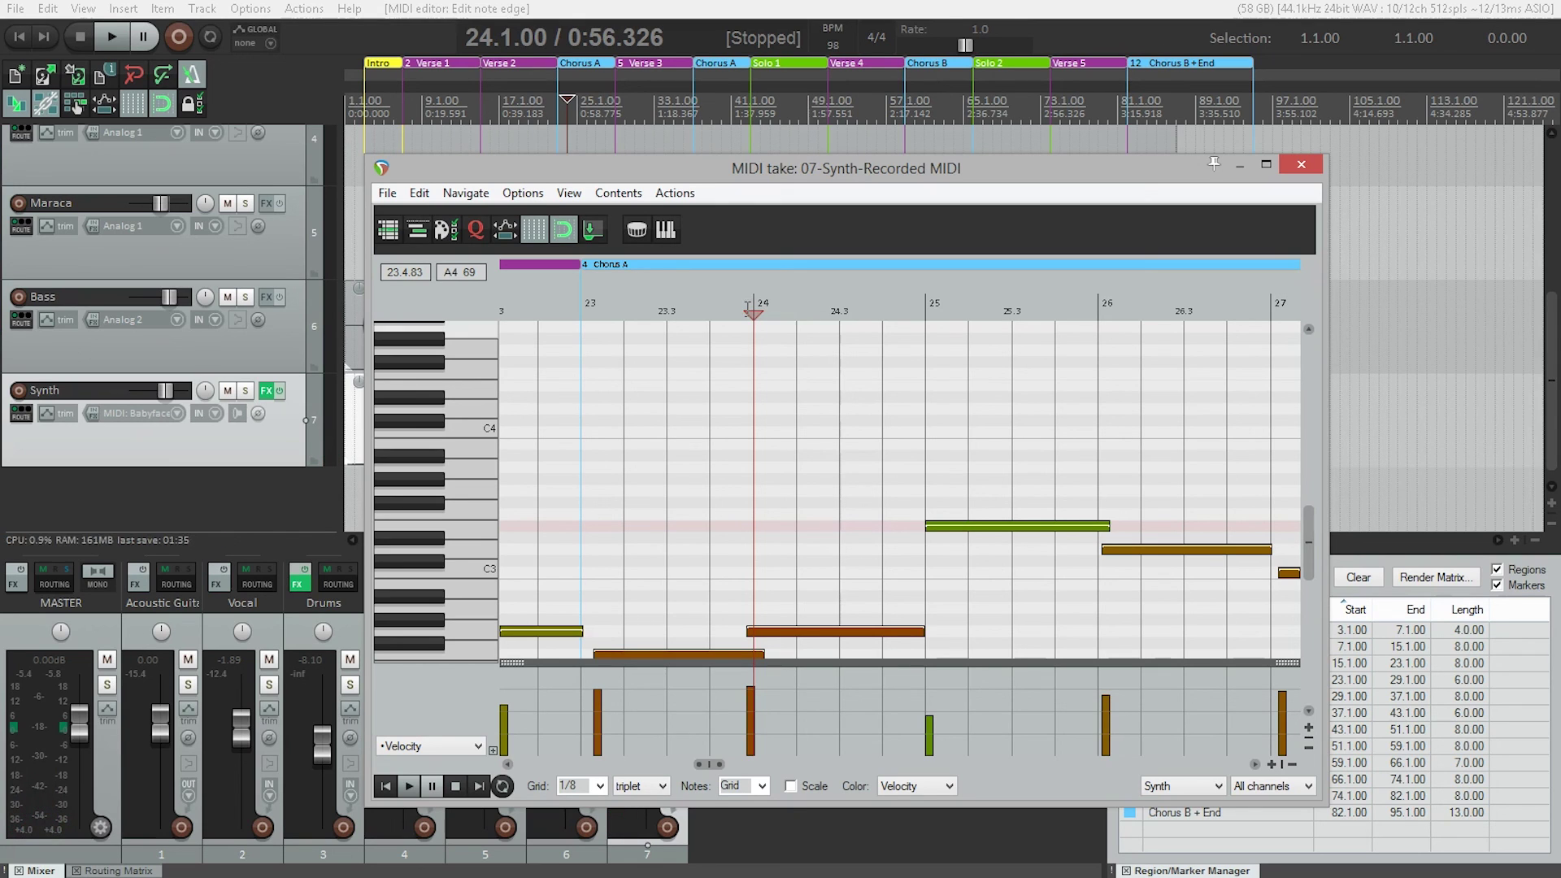
Step: Keep the green note on E3 and set its length to run from bar 25 to bar 26
click(961, 527)
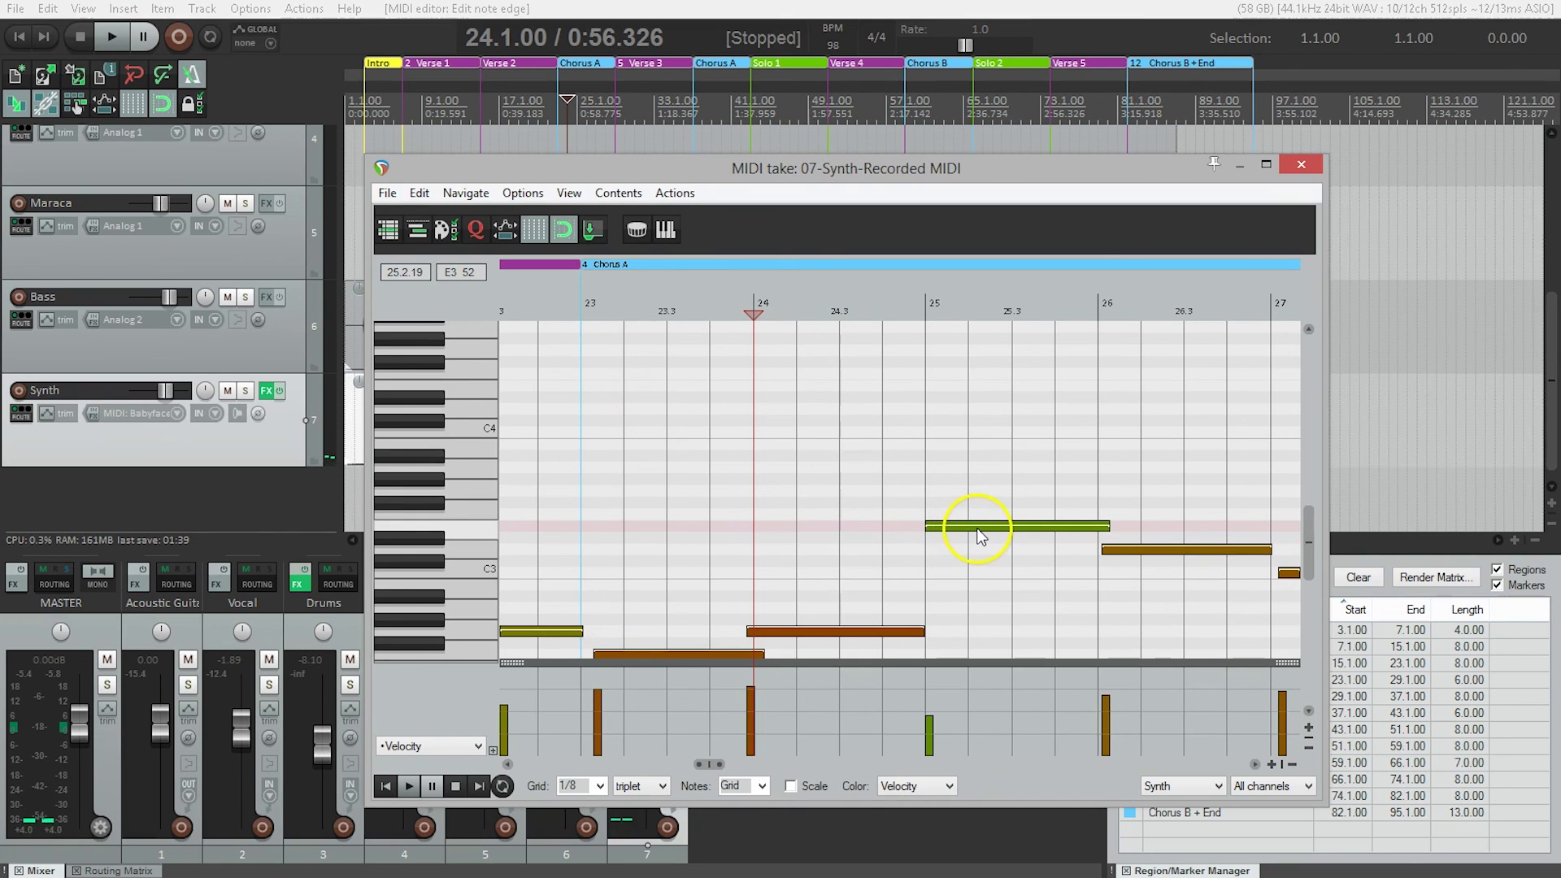
drag(978, 529, 979, 517)
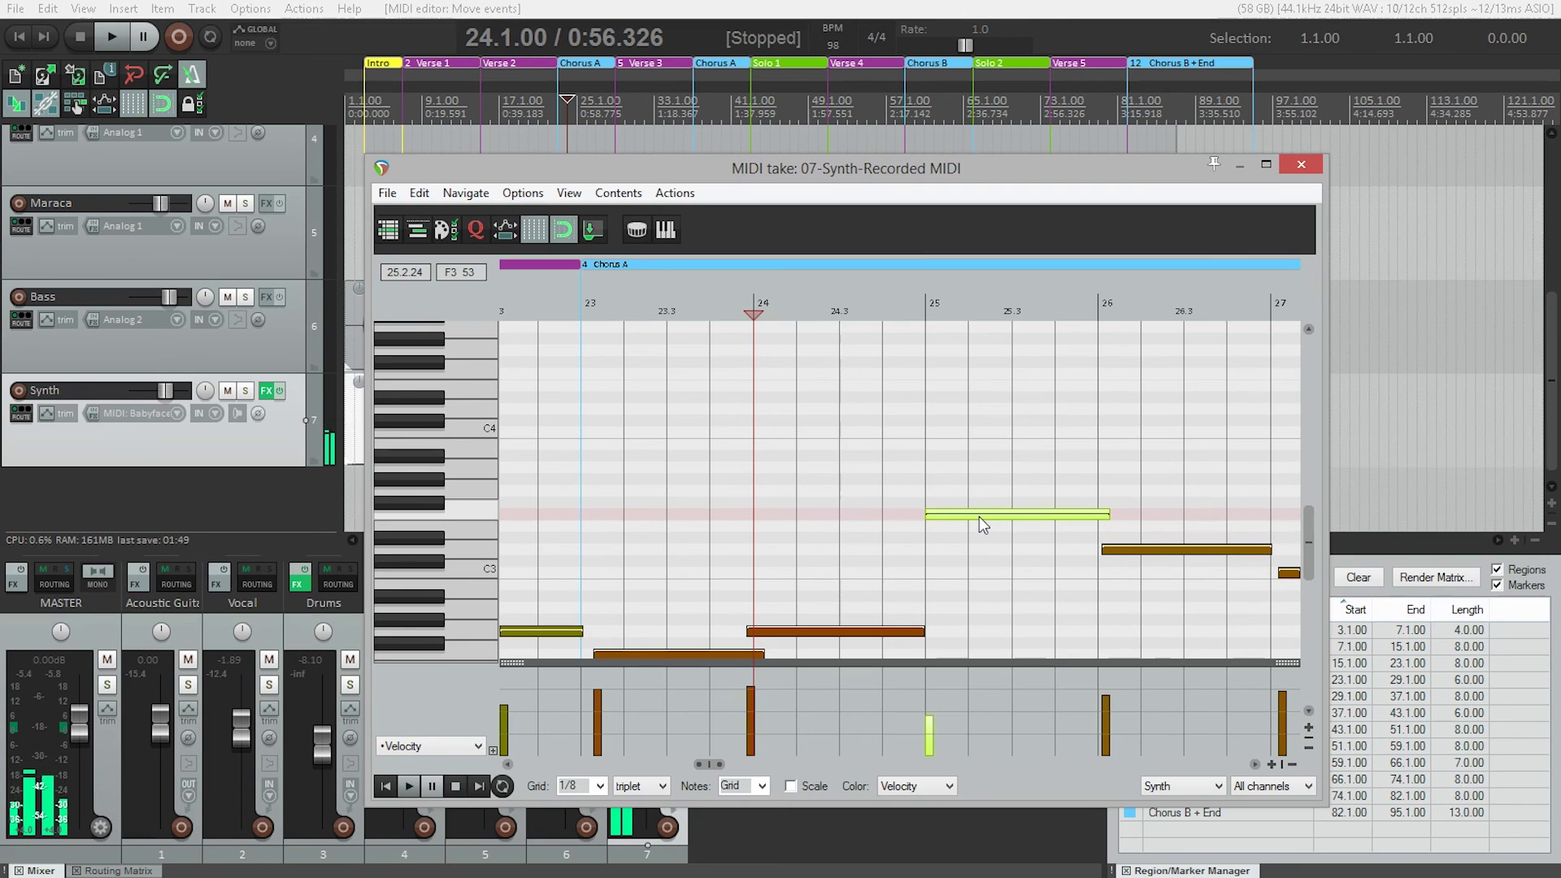
drag(979, 515, 978, 524)
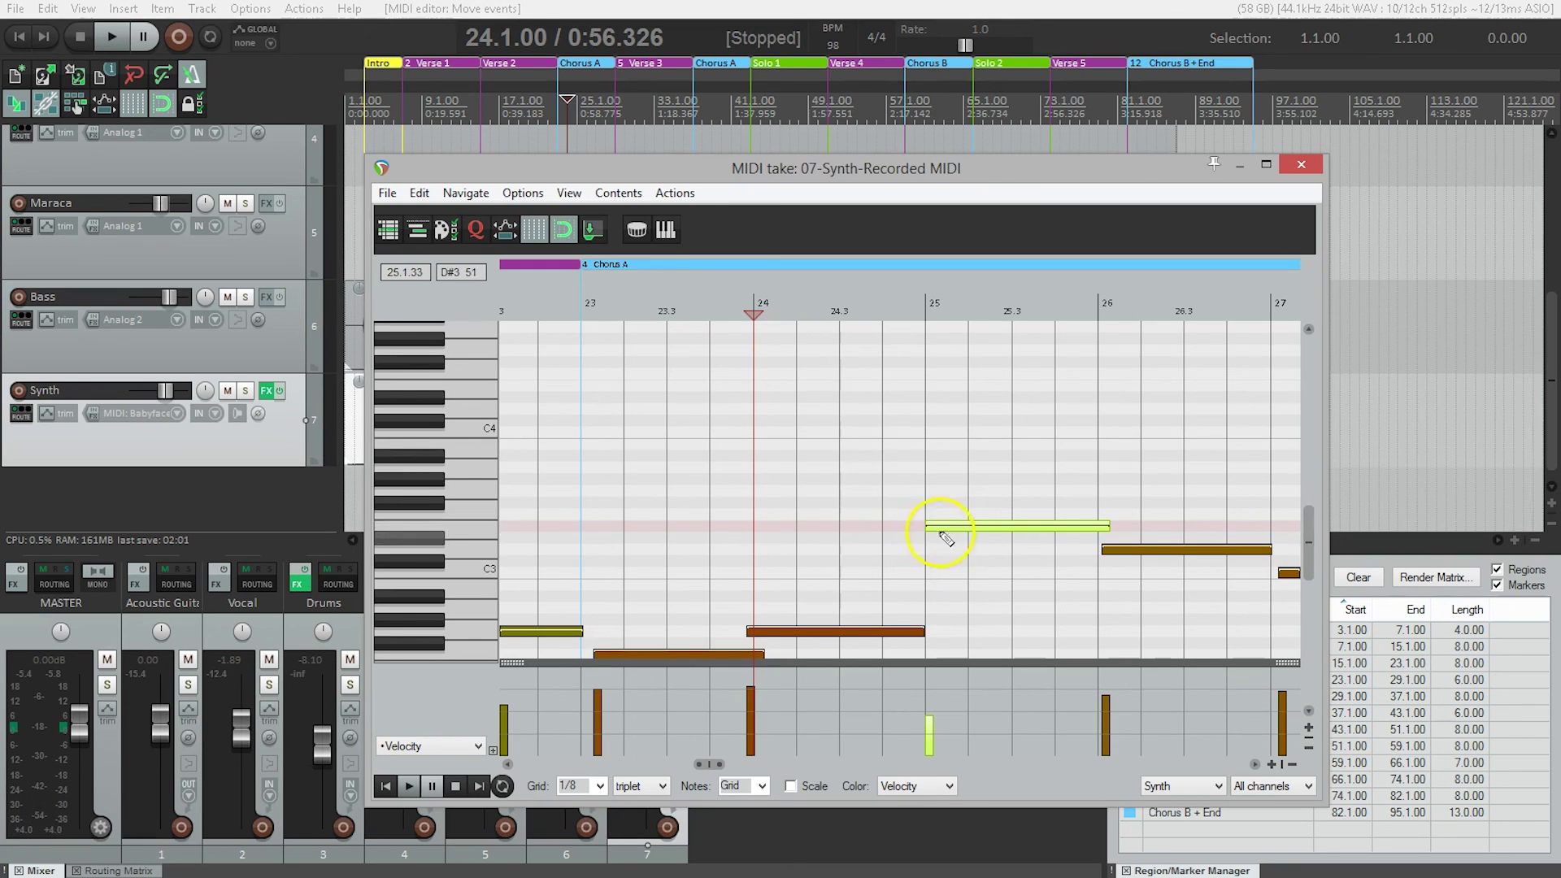
mouse_move(921, 526)
mouse_down()
mouse_move(973, 533)
mouse_move(919, 528)
mouse_up()
mouse_move(1107, 527)
mouse_down()
mouse_move(1008, 530)
mouse_move(1093, 543)
mouse_up()
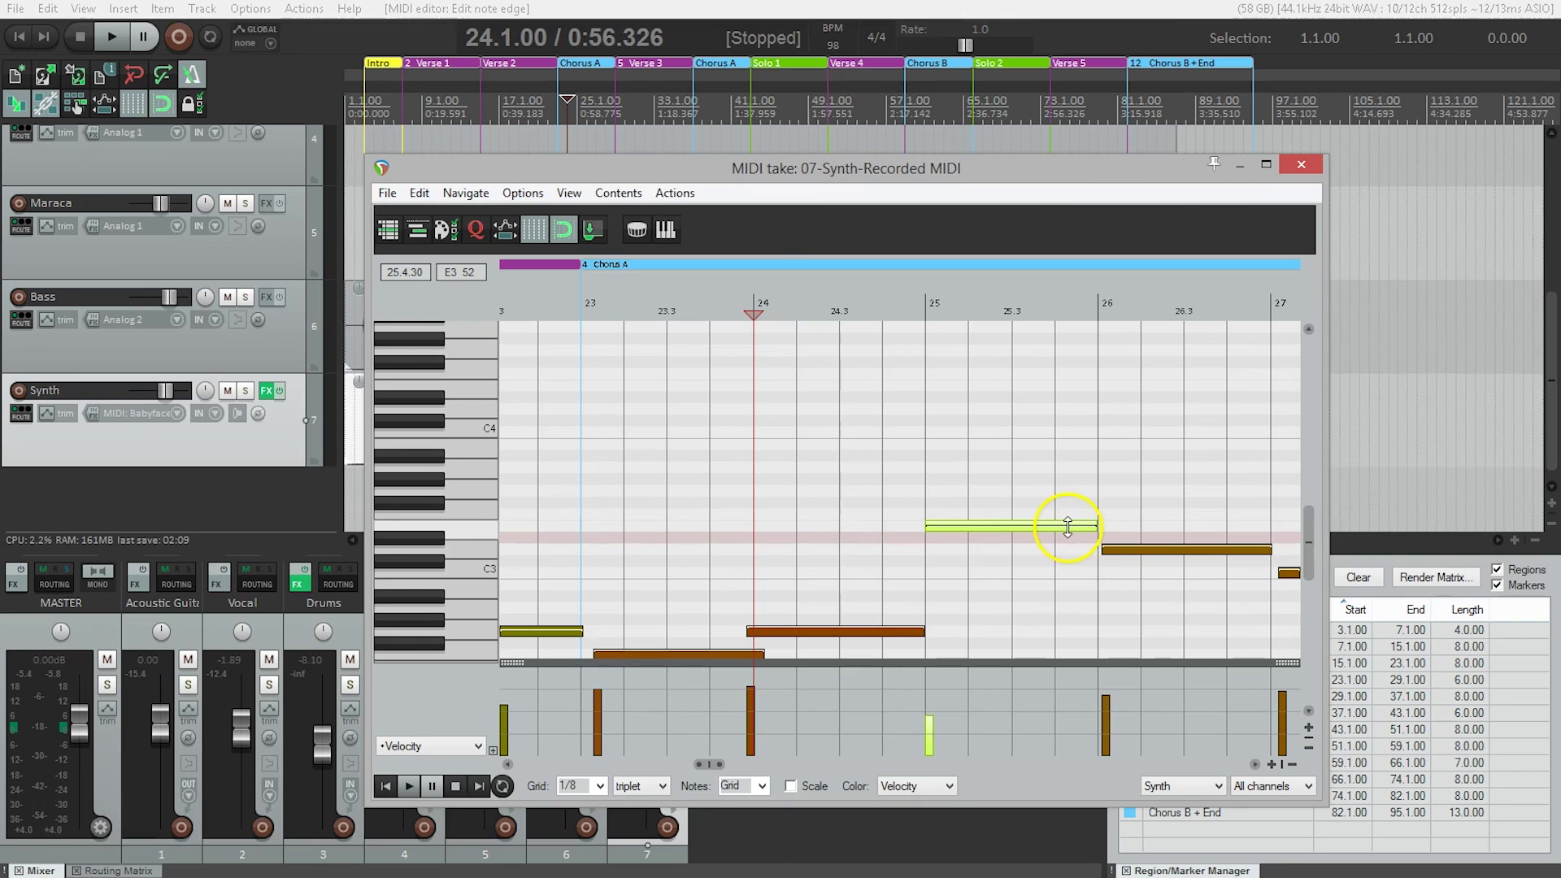
click(1067, 525)
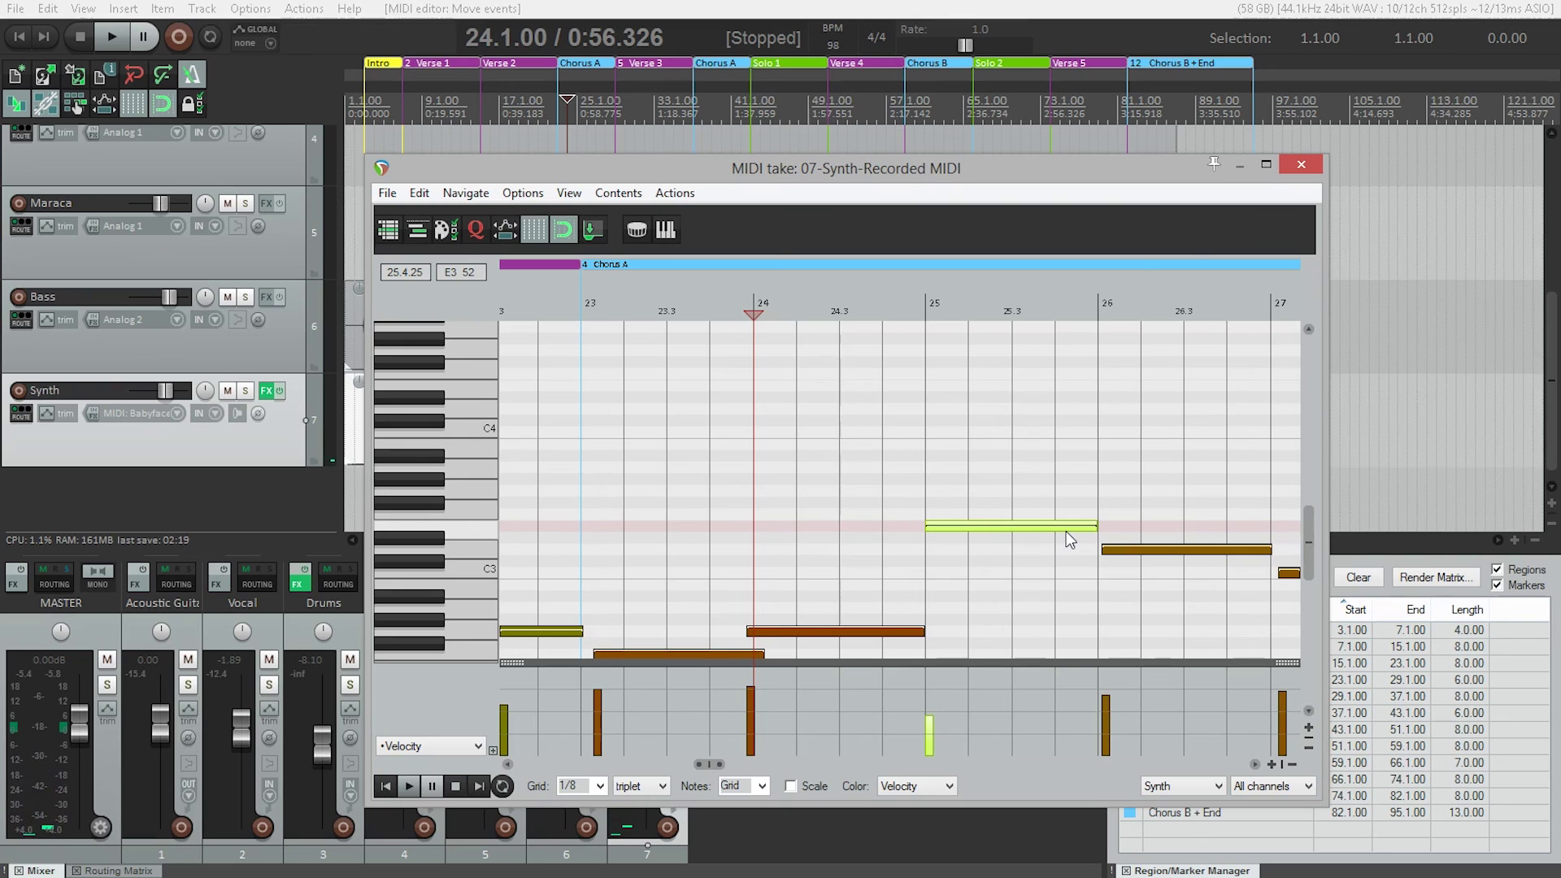
Step: Move the bar-24 note's start to 24.1.01 and scroll the piano roll to show bars 25–29
click(752, 631)
mouse_move(755, 627)
mouse_down()
mouse_move(749, 471)
mouse_move(739, 635)
mouse_move(756, 613)
mouse_move(791, 612)
mouse_move(758, 599)
mouse_up()
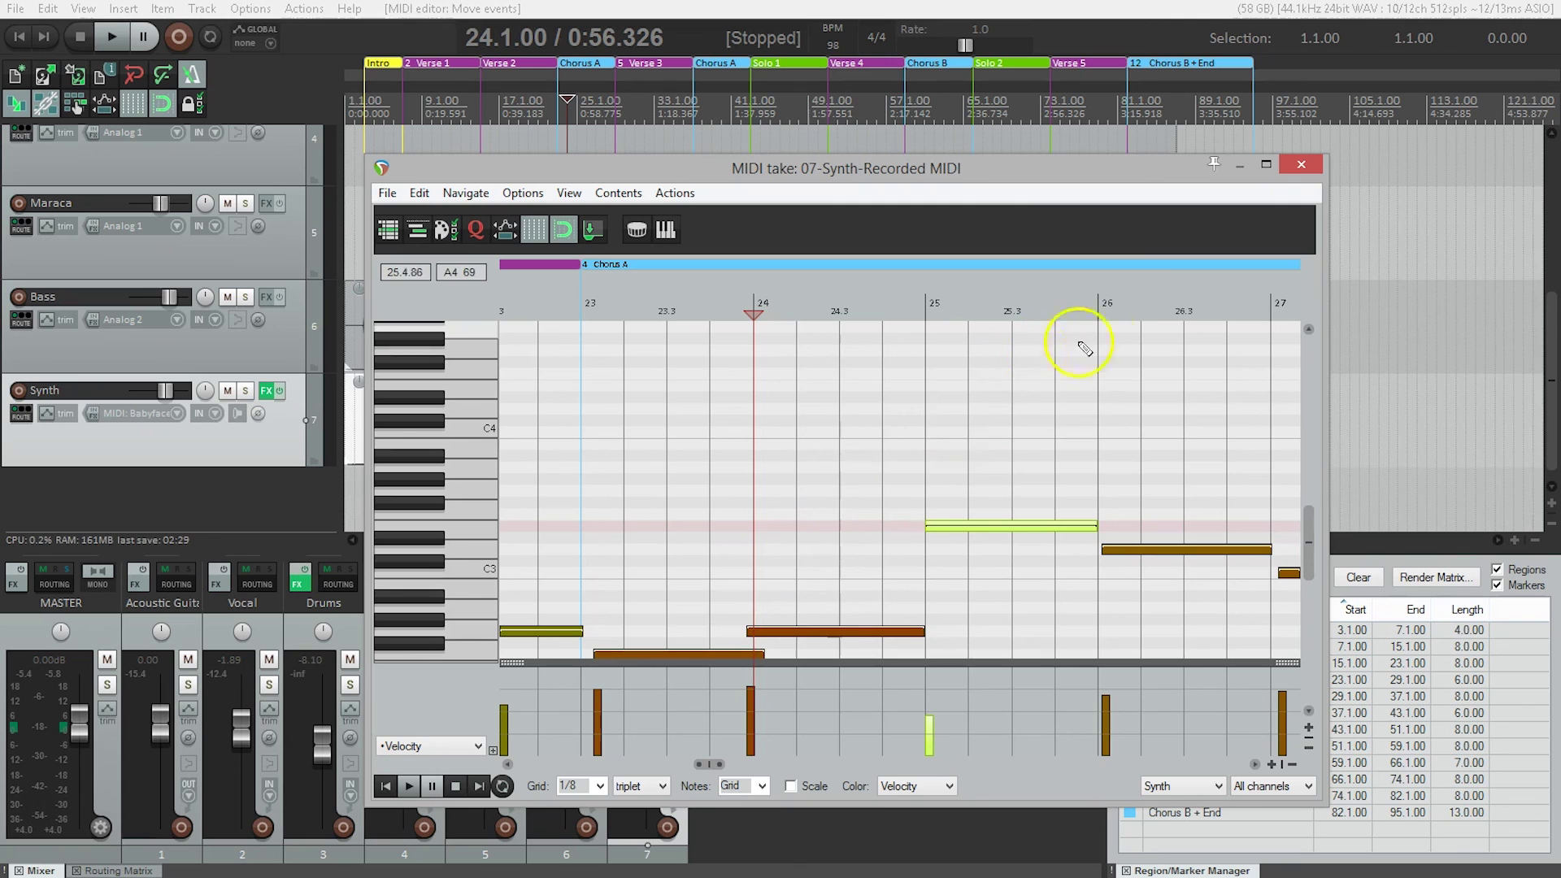
drag(1149, 288, 759, 296)
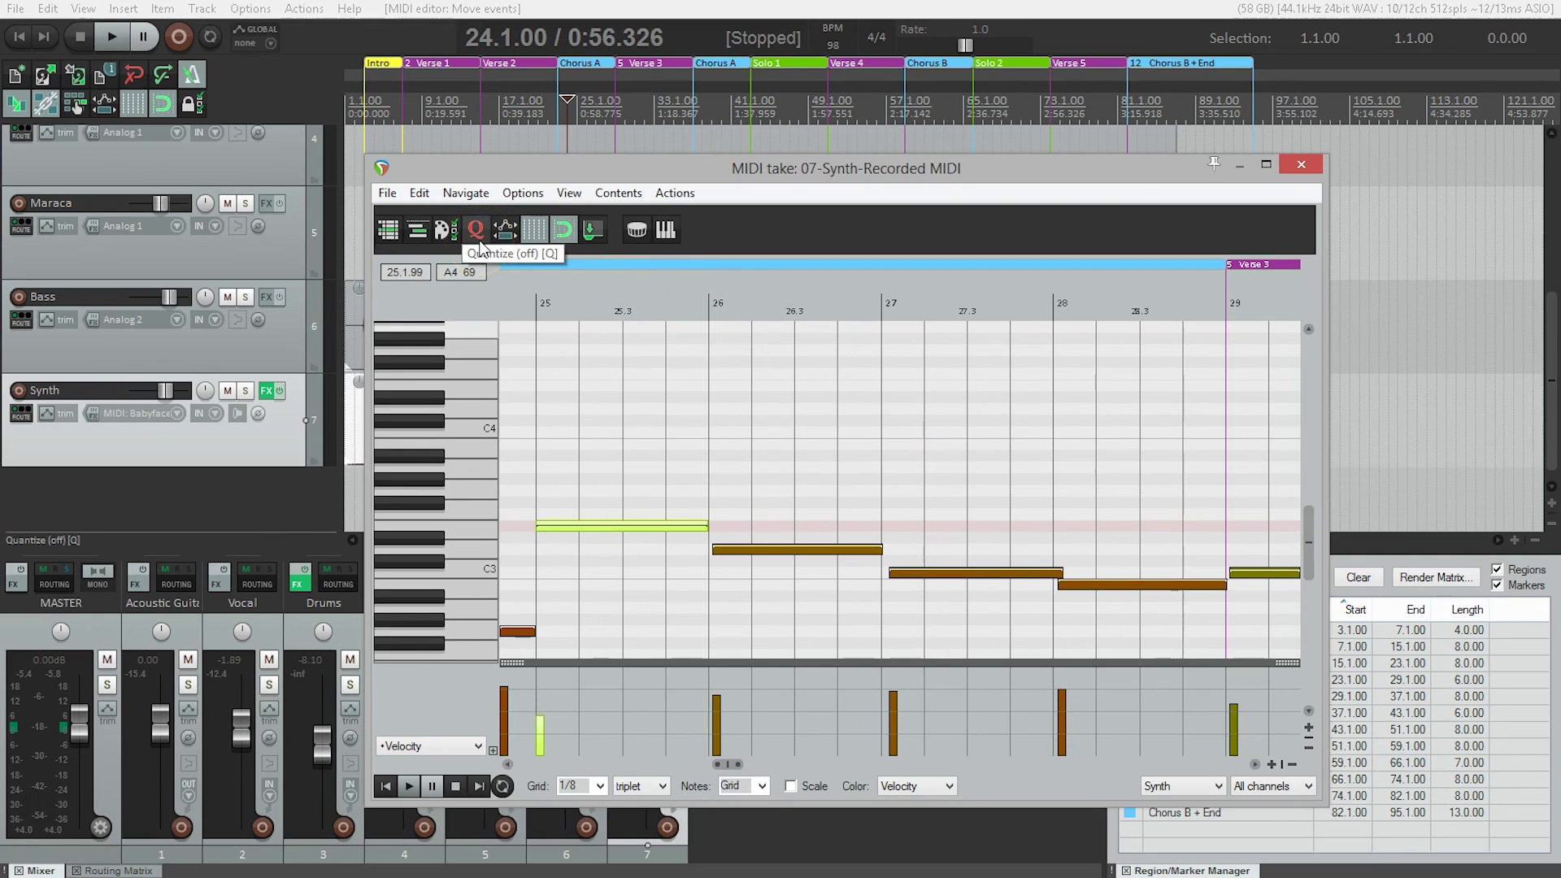
Step: Configure Quantize Events for all notes' positions on a 1/4 straight grid at 73% strength
click(480, 248)
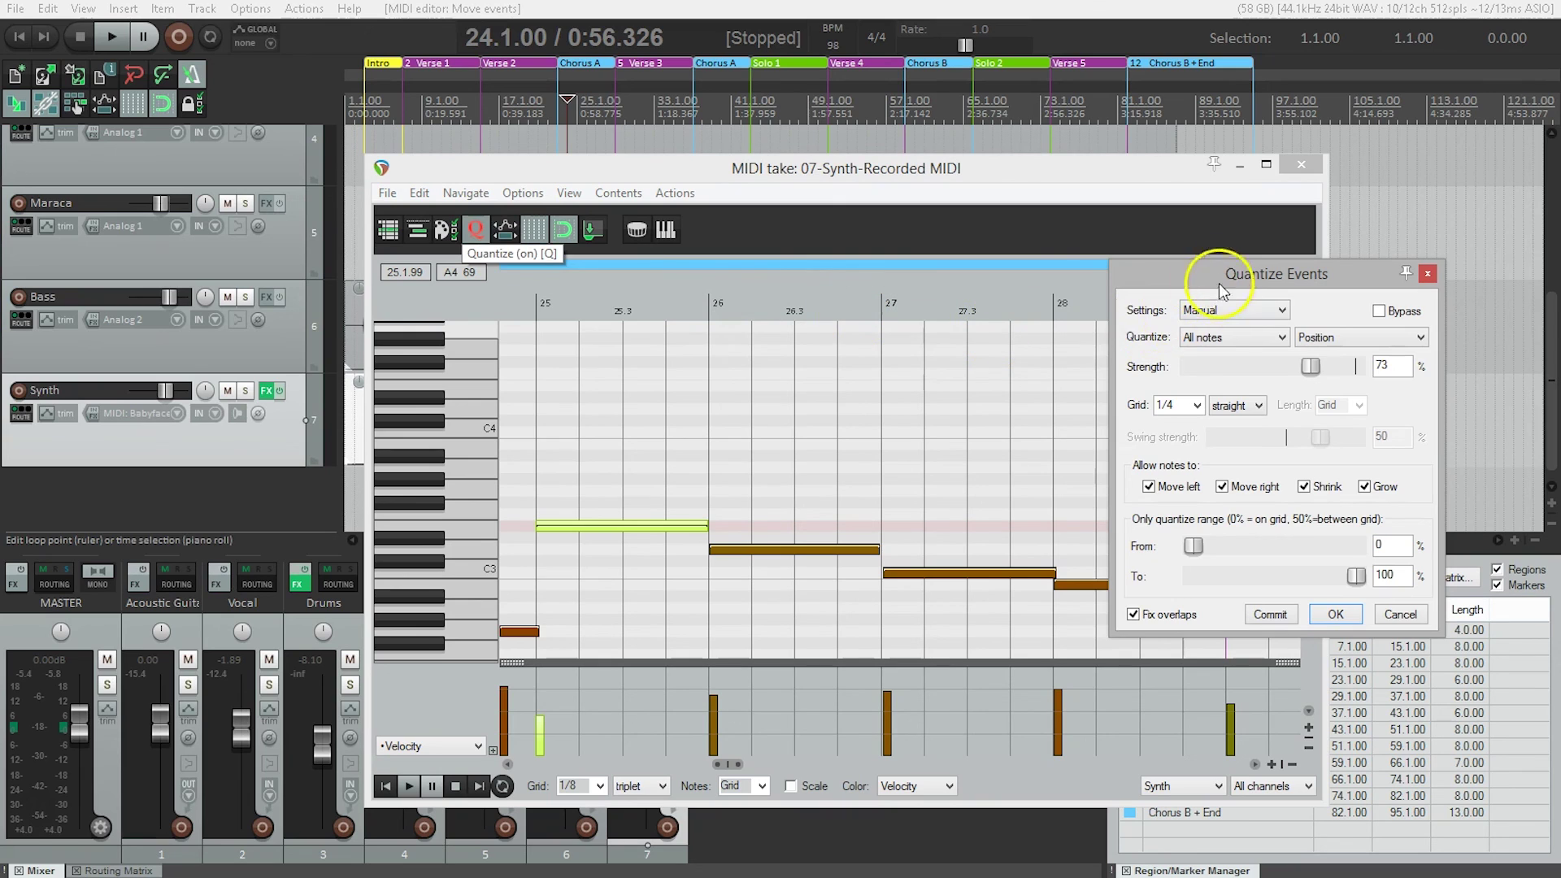
drag(1222, 284, 1151, 264)
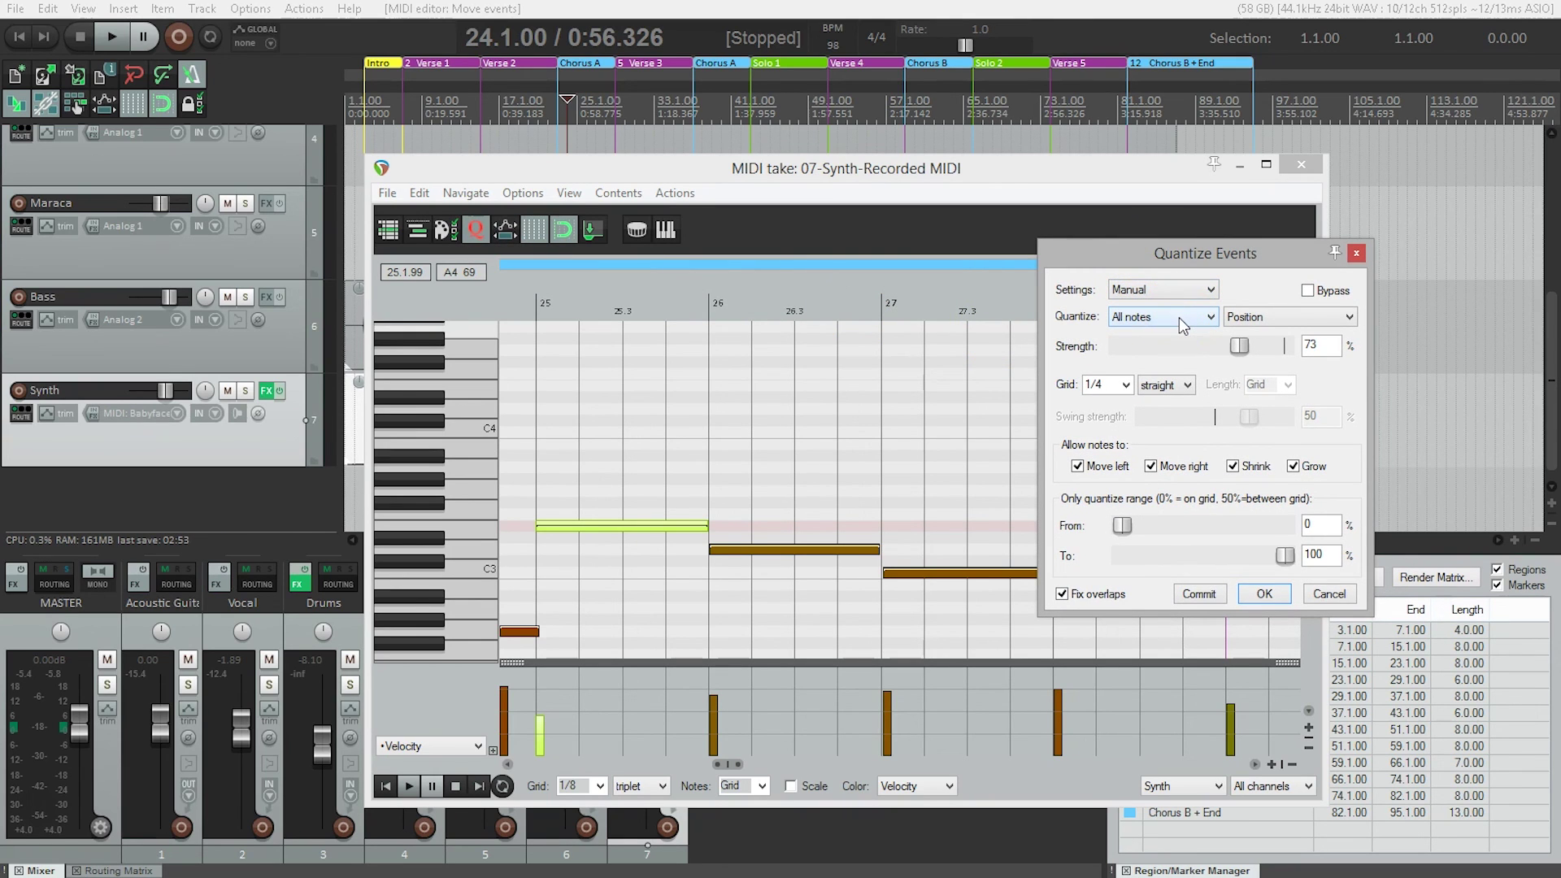
click(865, 443)
click(1127, 386)
drag(1241, 346, 1293, 360)
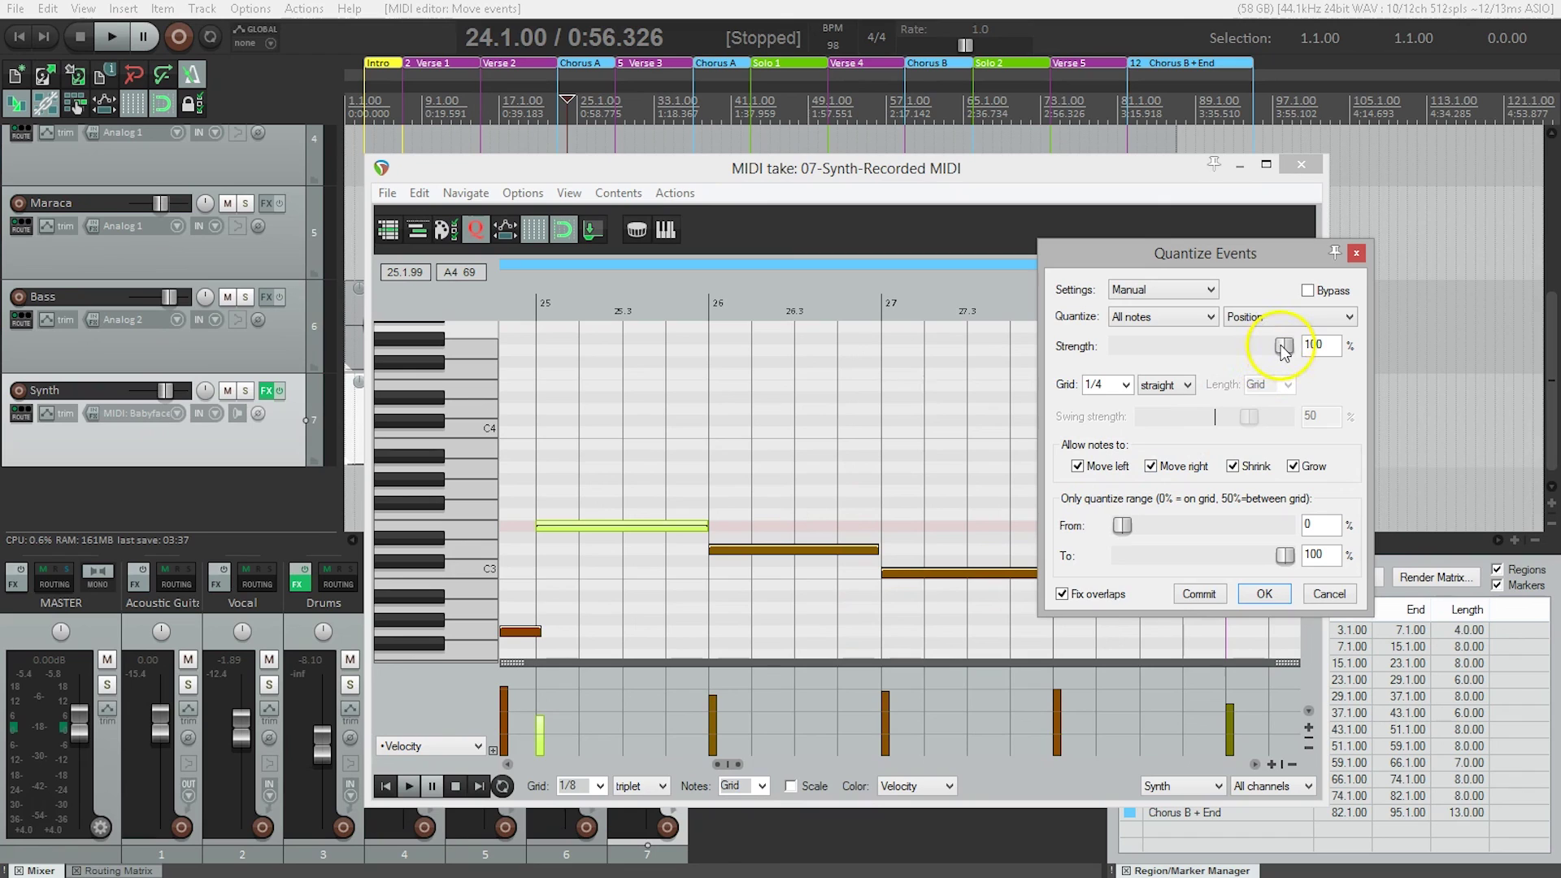
drag(1283, 346, 1240, 350)
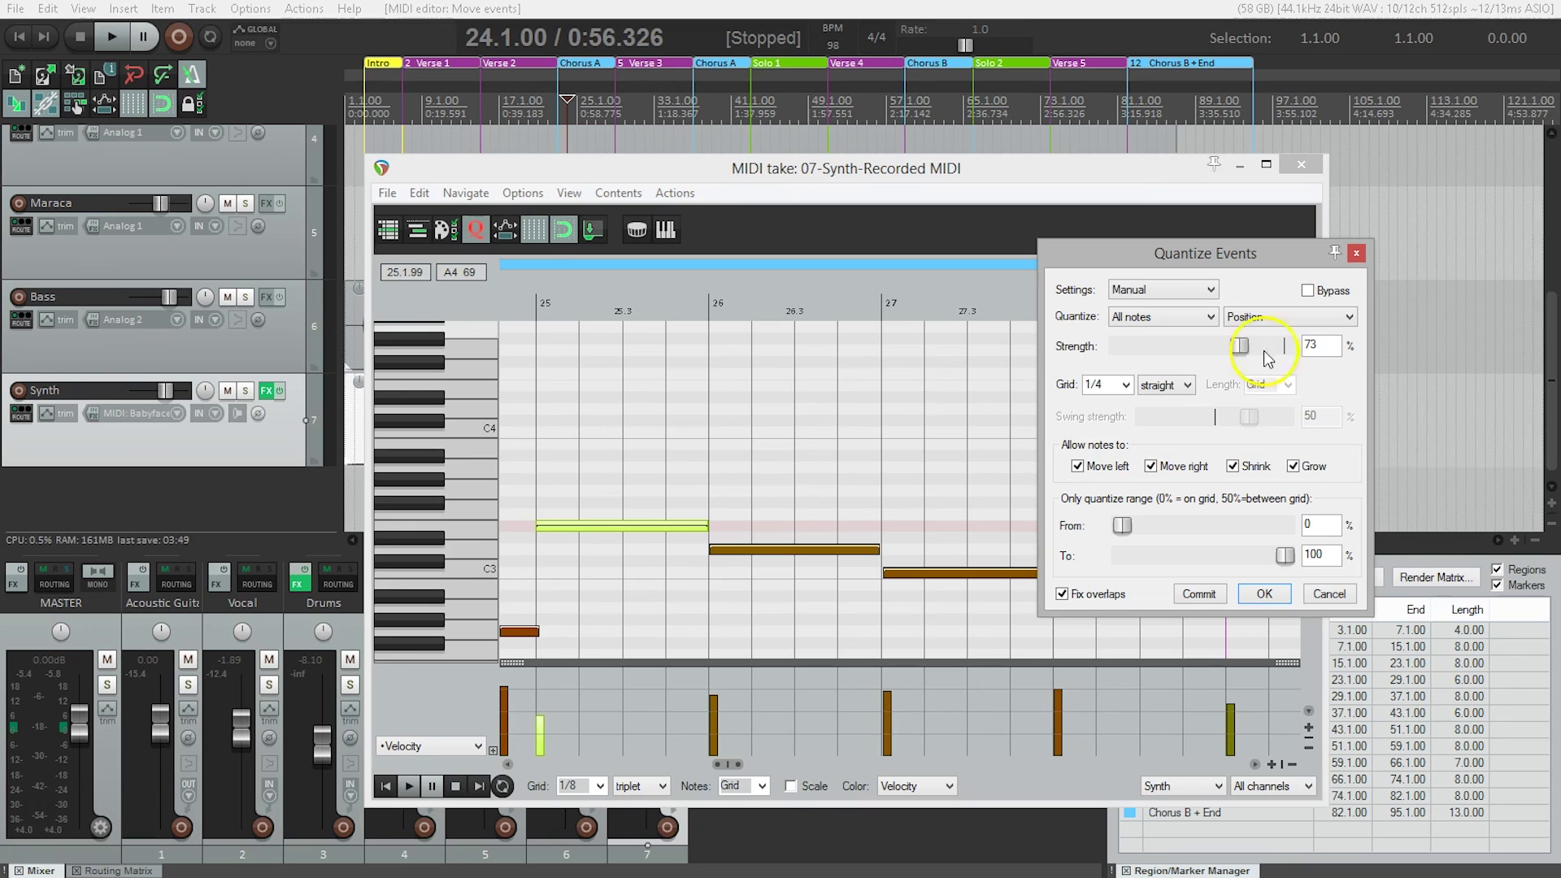
click(1307, 350)
Step: Apply the 73% quantize and zoom the piano roll out to show bars 1–46
click(1262, 595)
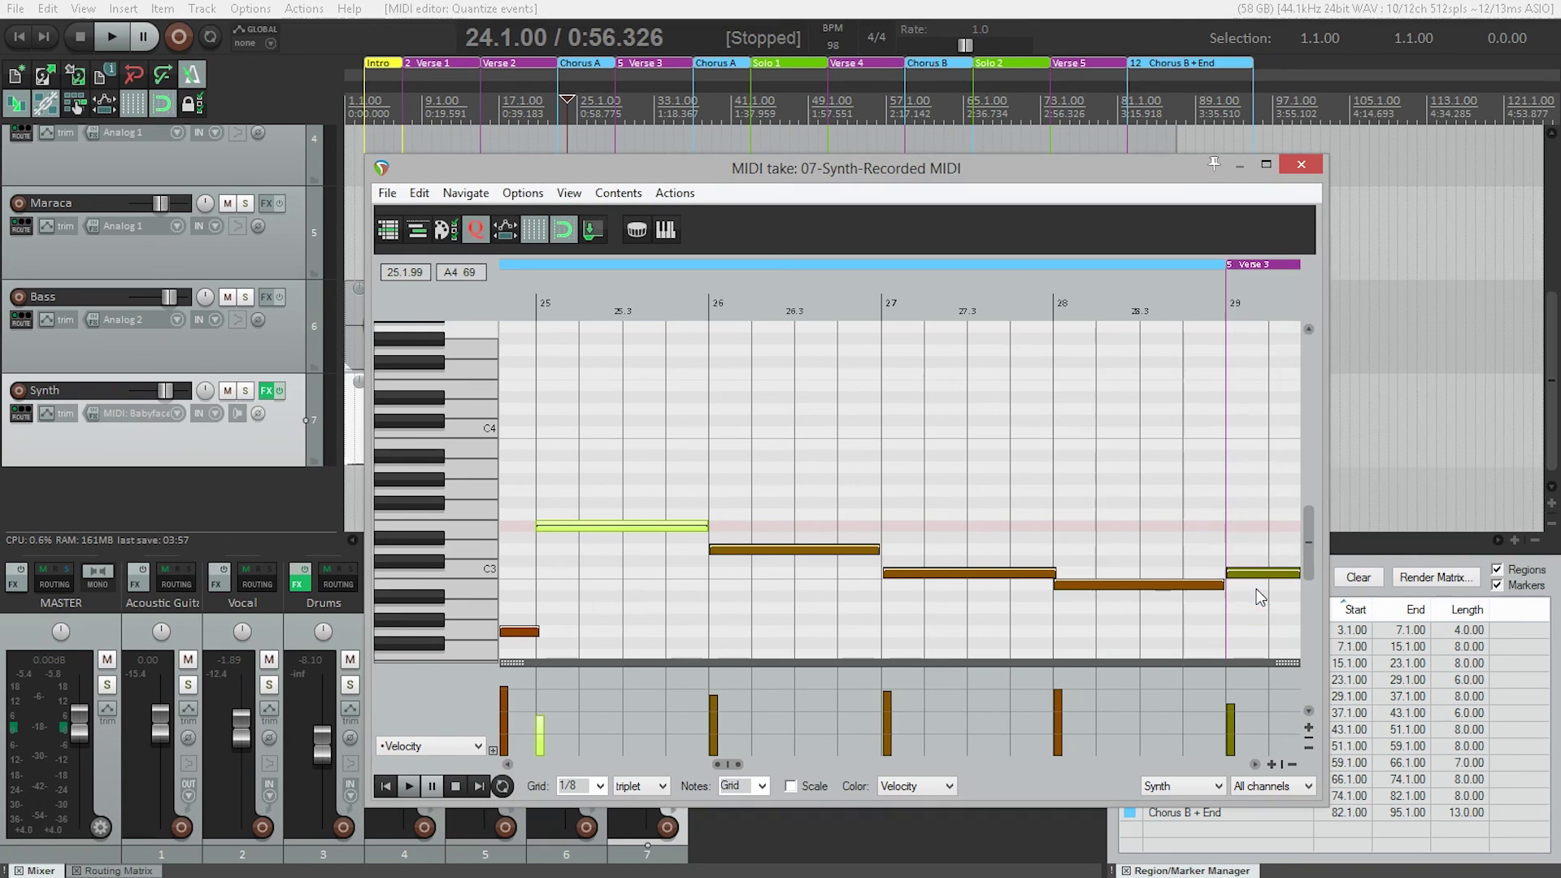
scroll(1093, 529, up, 1)
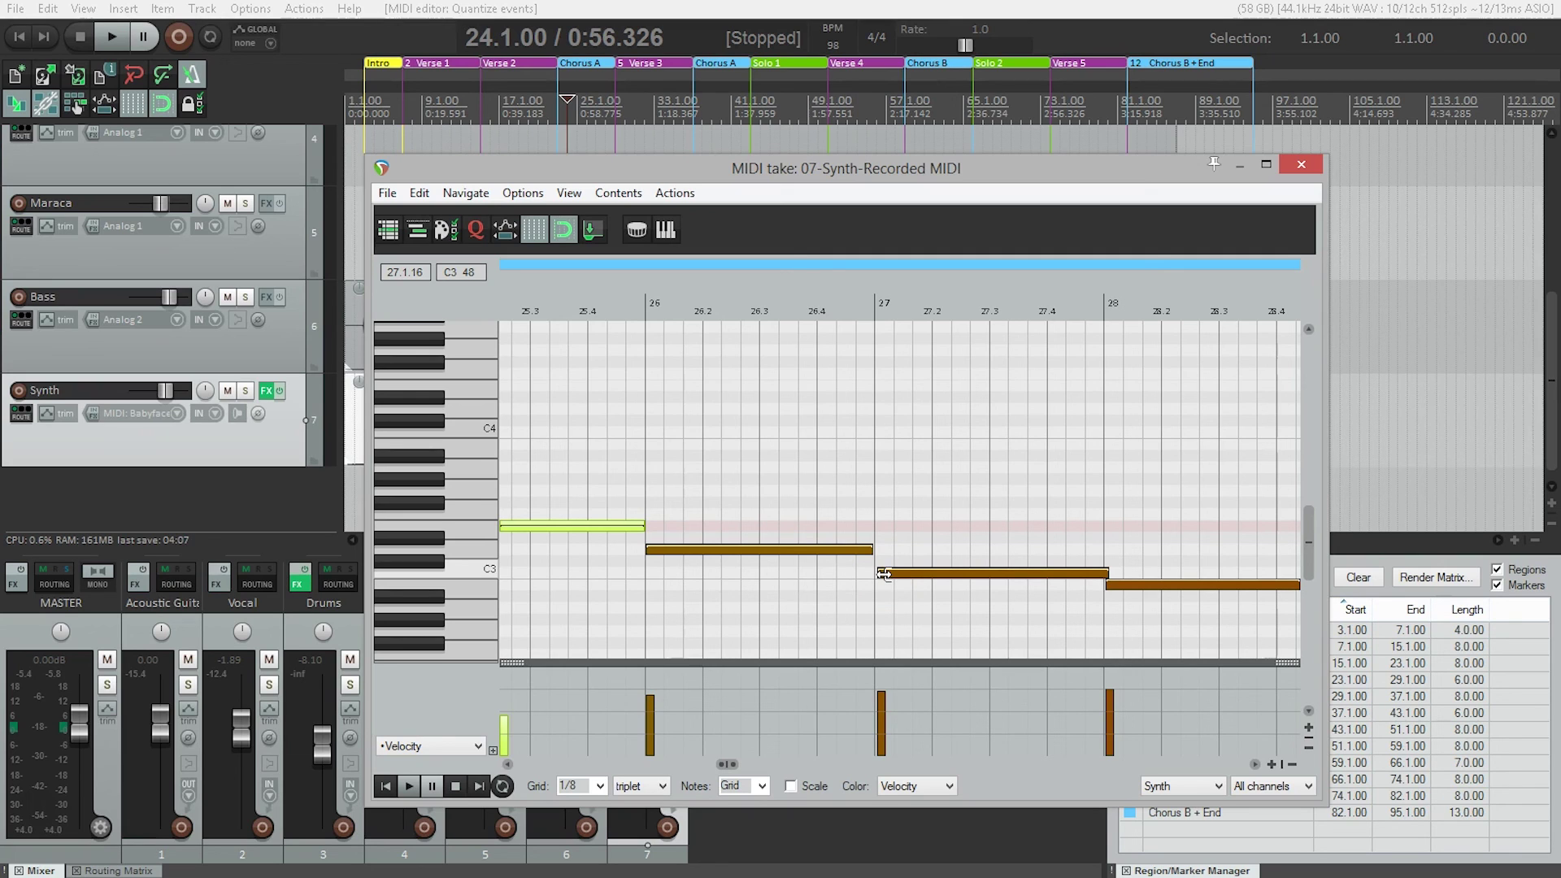
scroll(884, 574, down, 8)
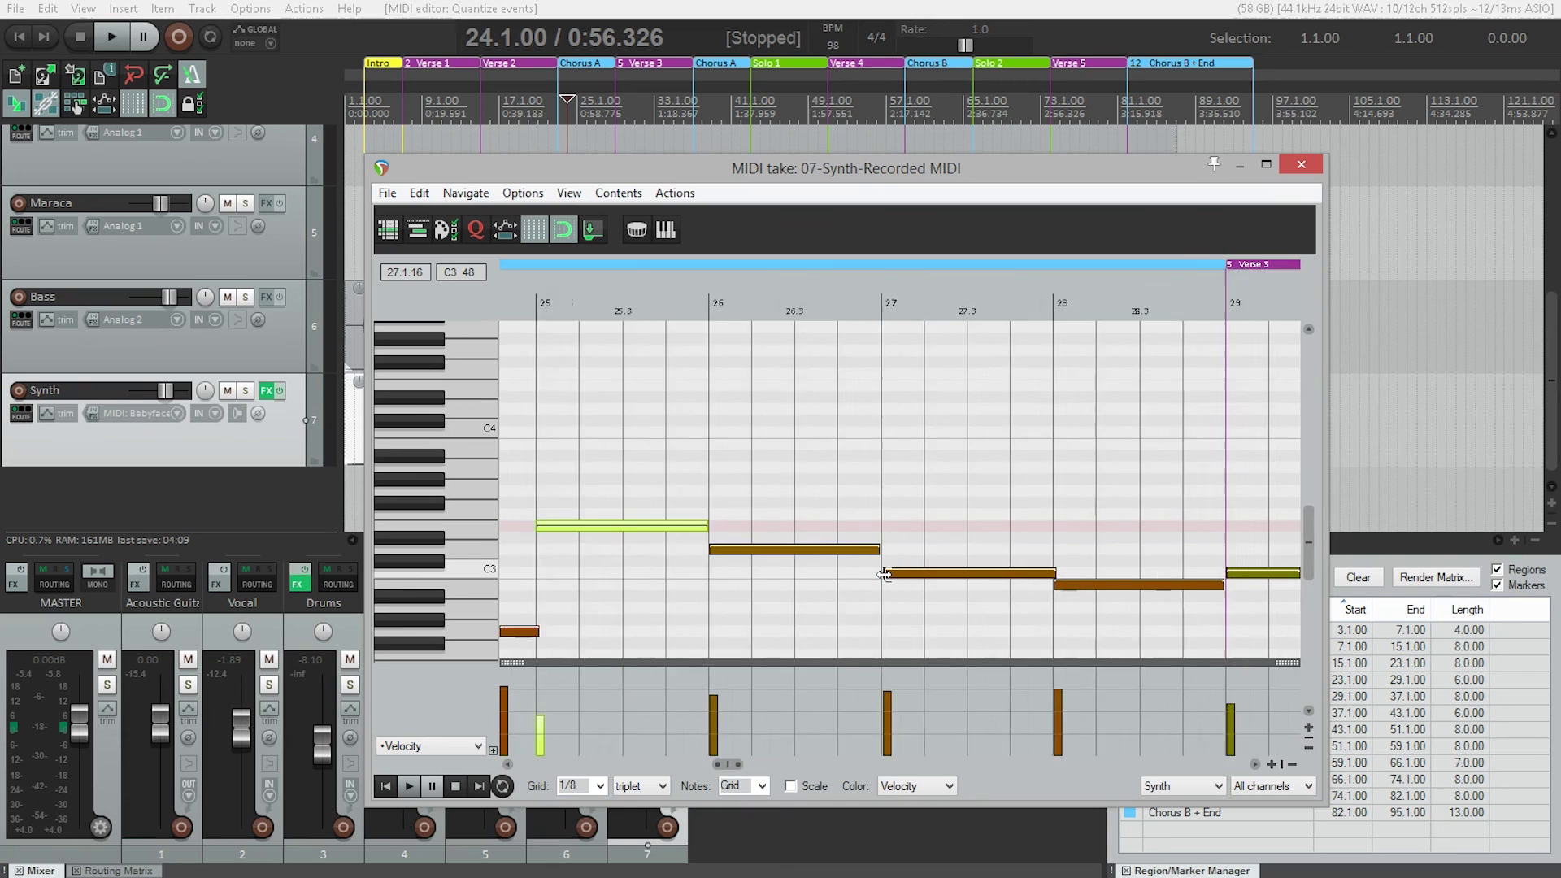
scroll(883, 592, down, 6)
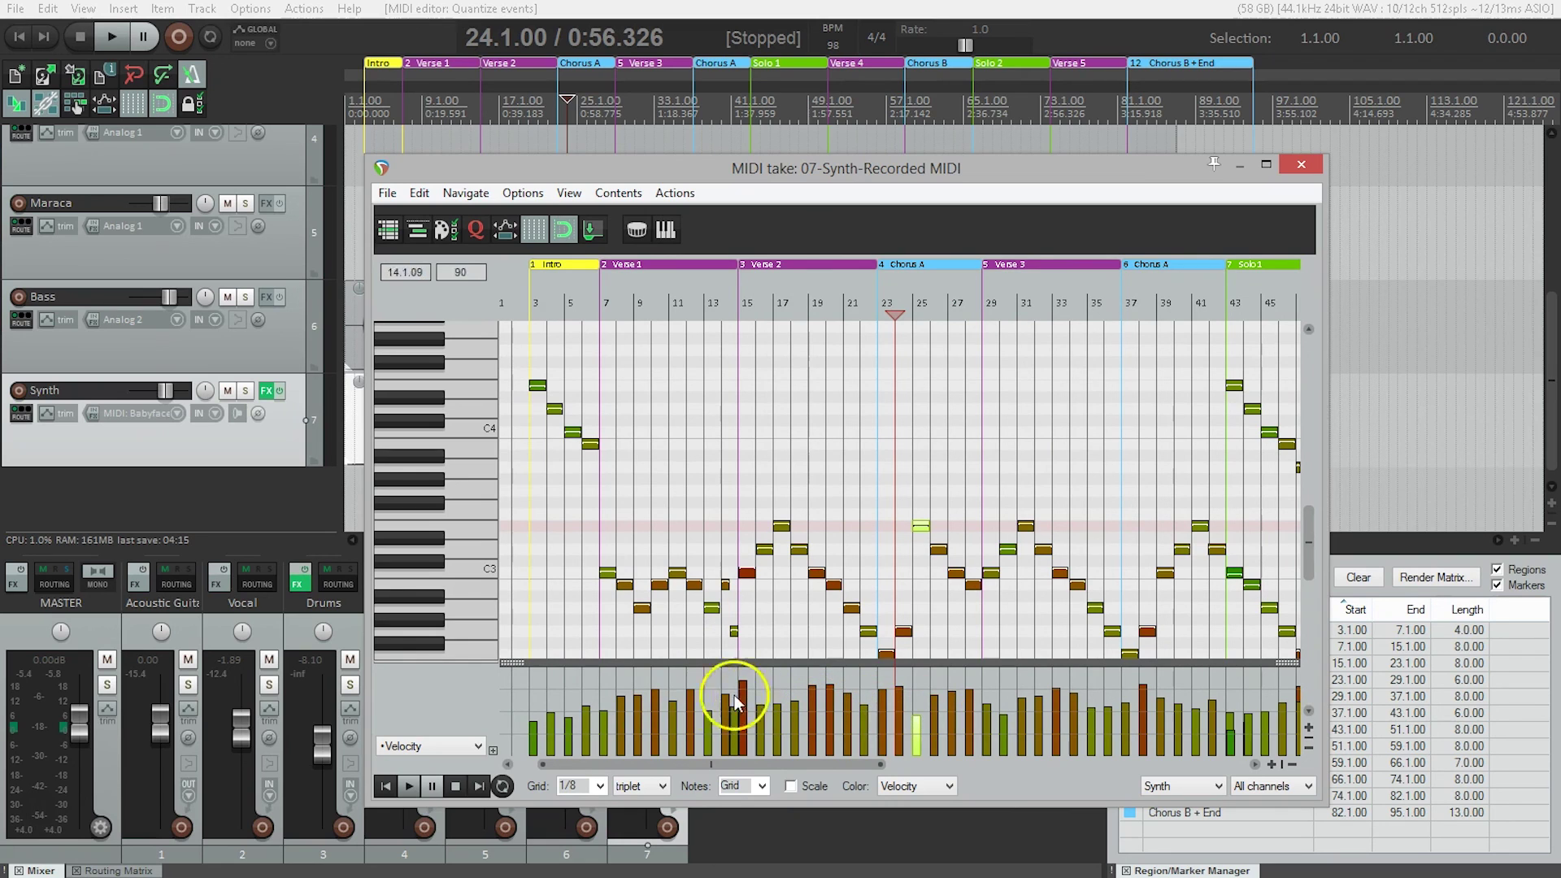
Step: Inspect early note velocities and raise one note's velocity from 104 to 108
click(553, 709)
click(563, 727)
click(738, 705)
click(744, 685)
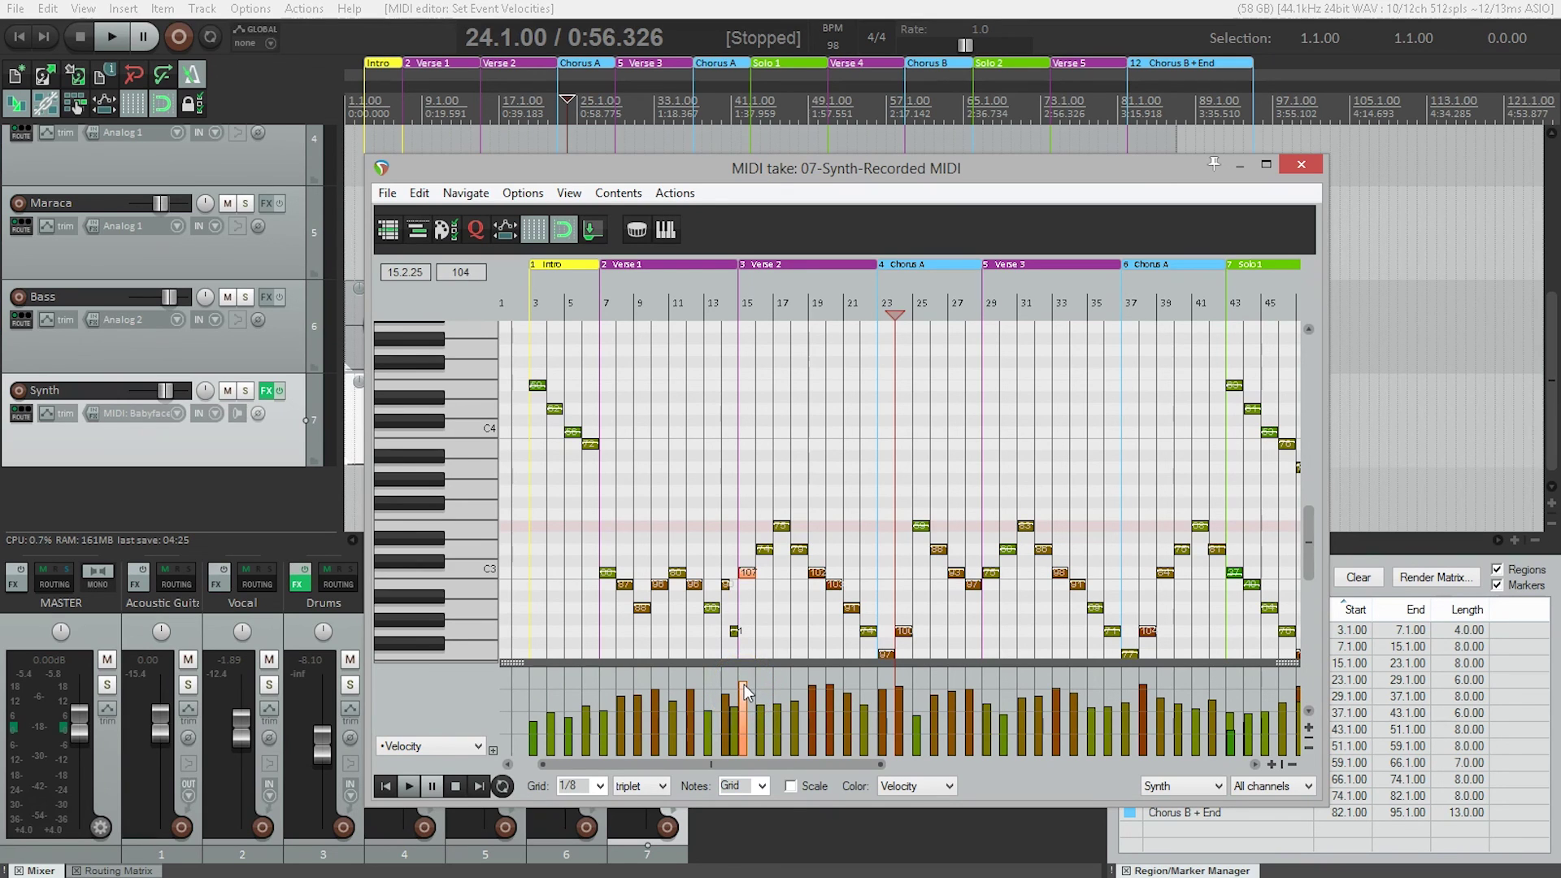
drag(744, 684, 745, 696)
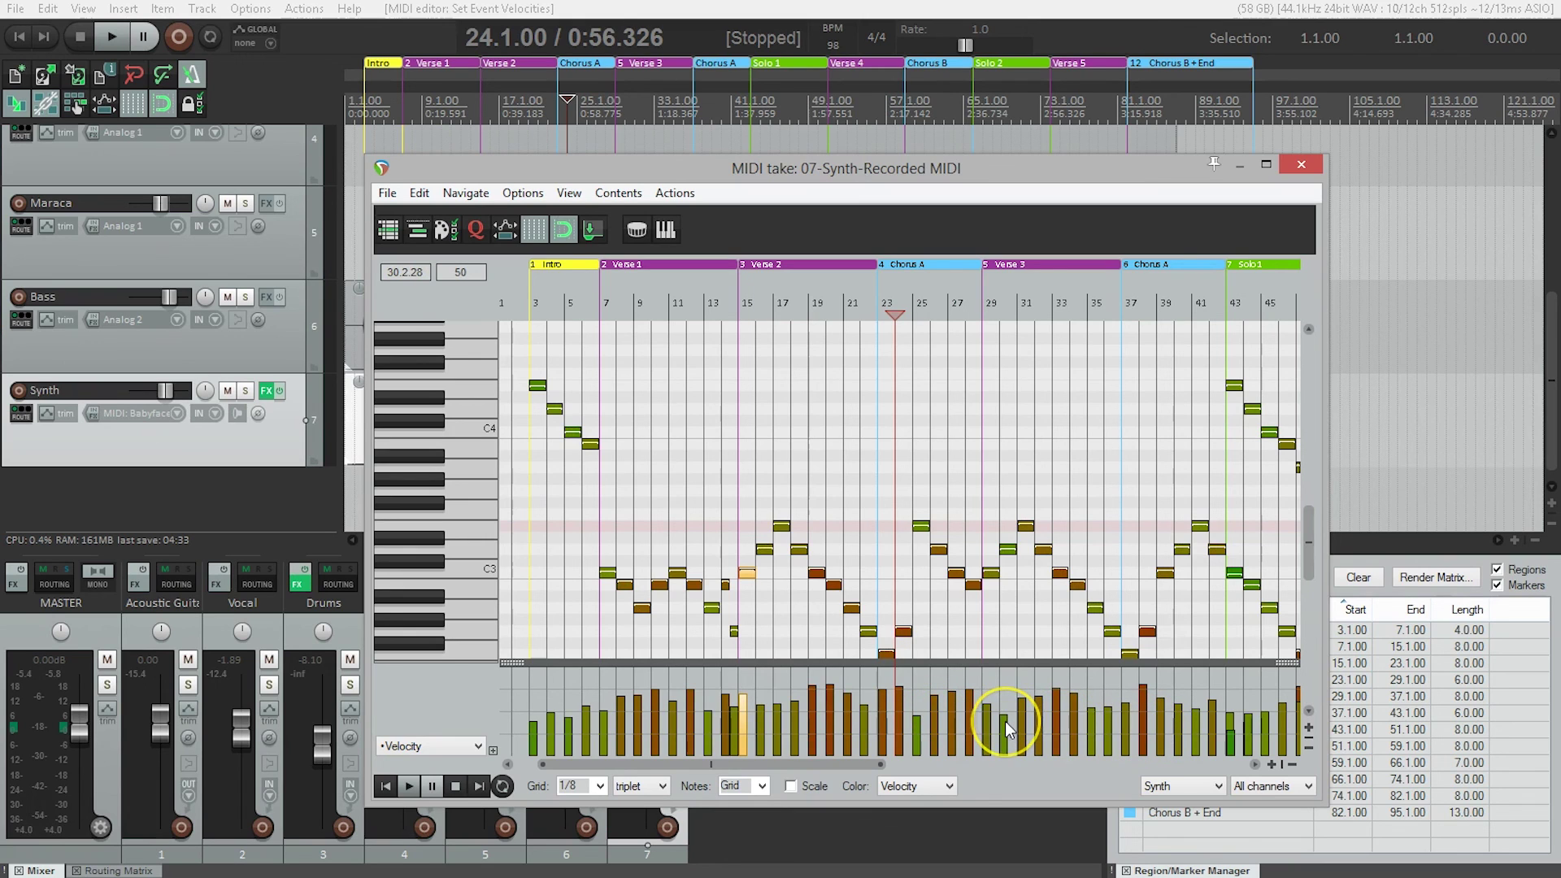
Step: Lower the first note's velocity to 24 and check velocities near bars 30–37
drag(1004, 720, 1006, 704)
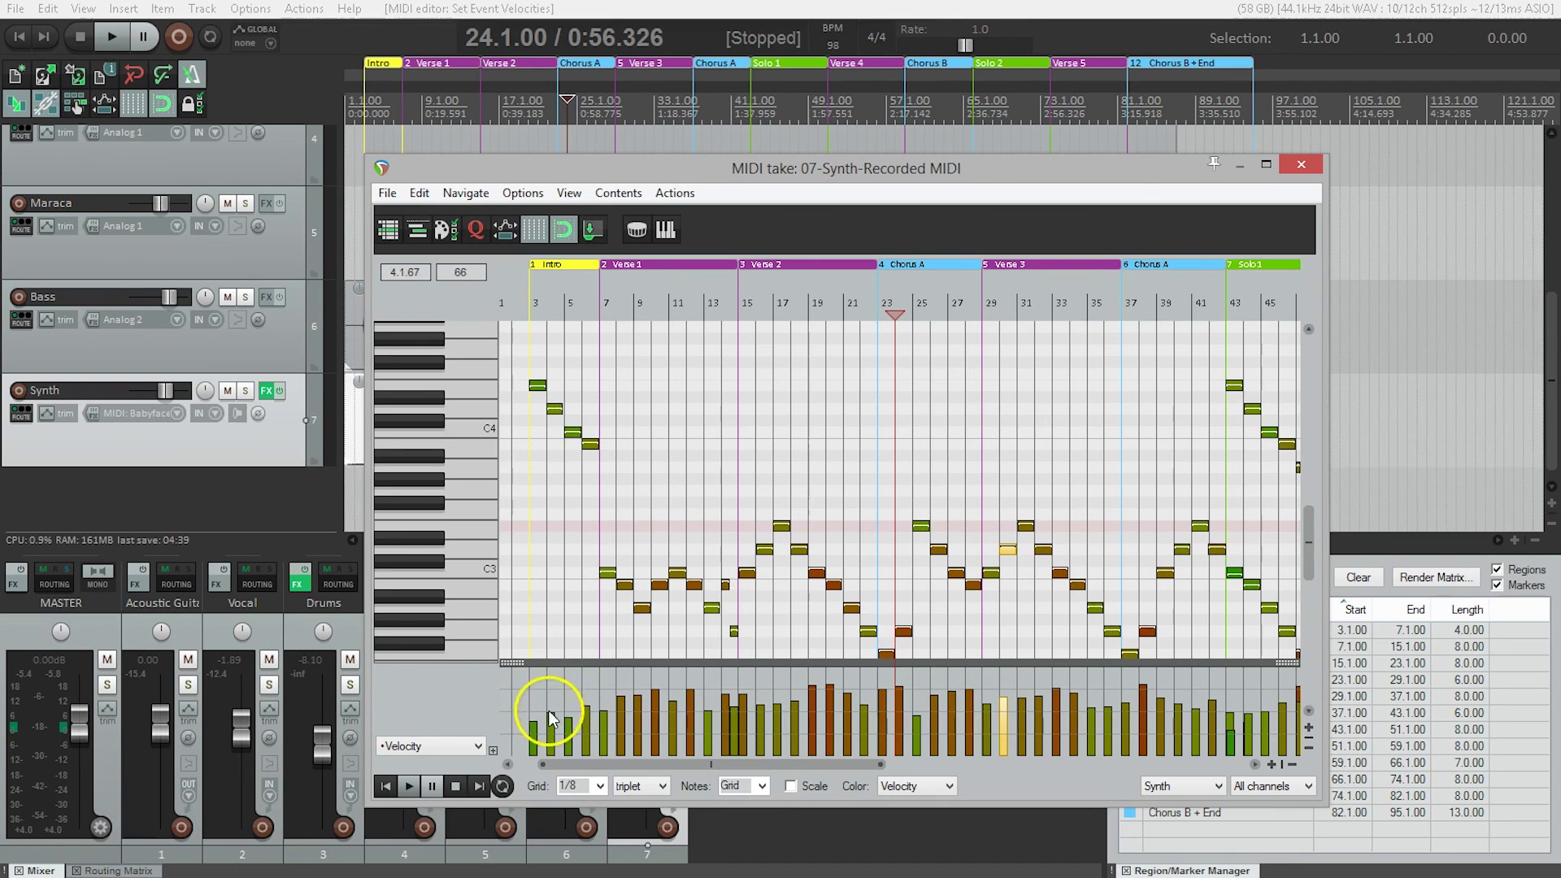
mouse_move(535, 726)
mouse_down()
mouse_move(535, 746)
mouse_move(532, 669)
mouse_move(537, 718)
mouse_up()
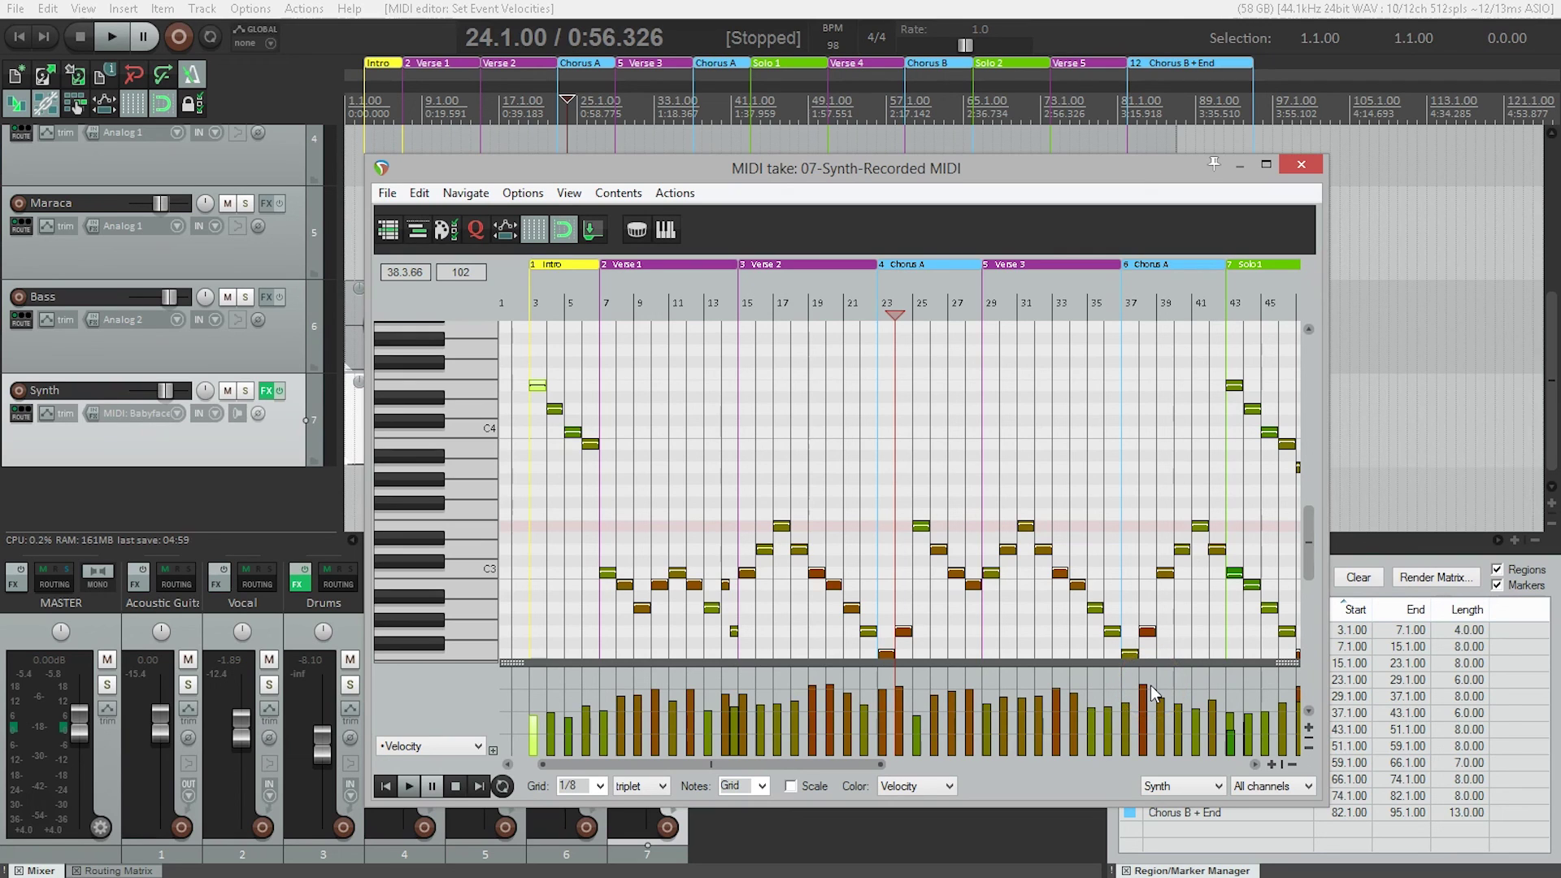
click(1116, 695)
click(1055, 712)
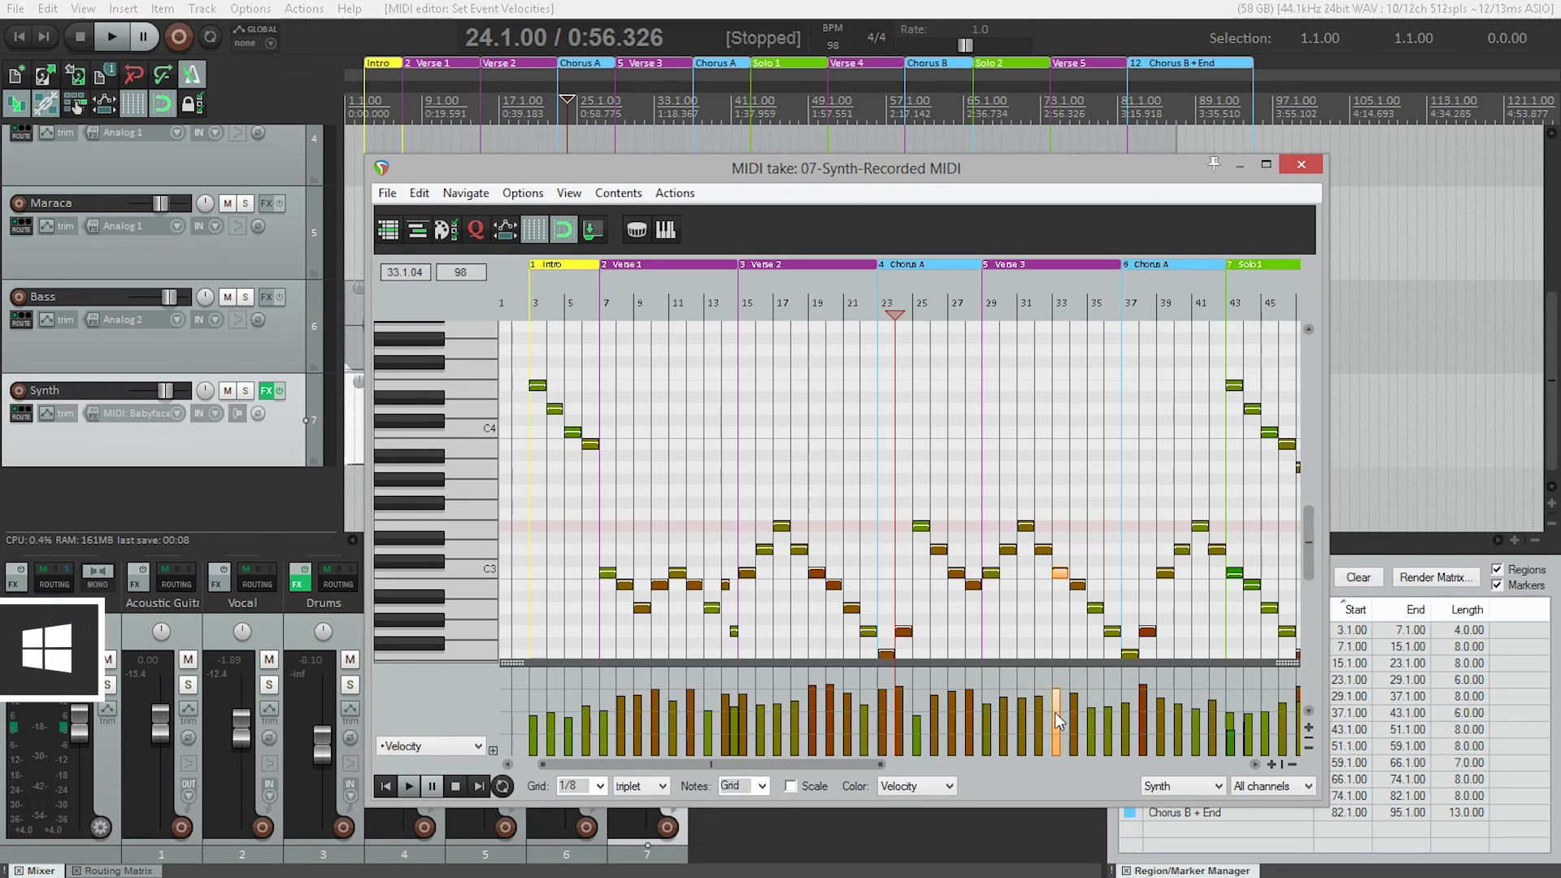
key(ctrl+a)
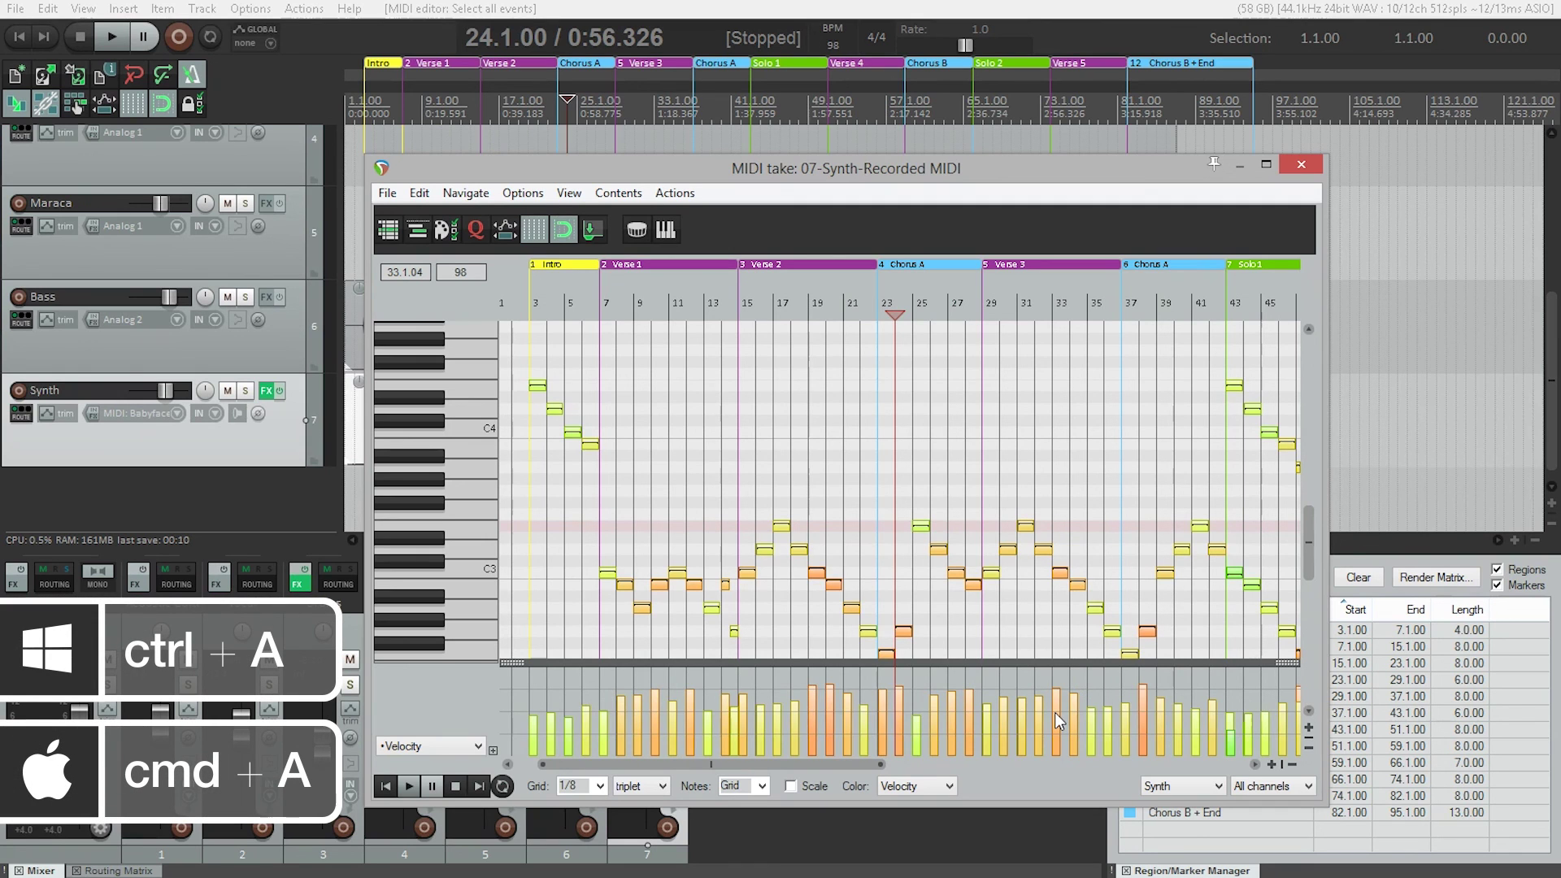
drag(1055, 712, 1065, 644)
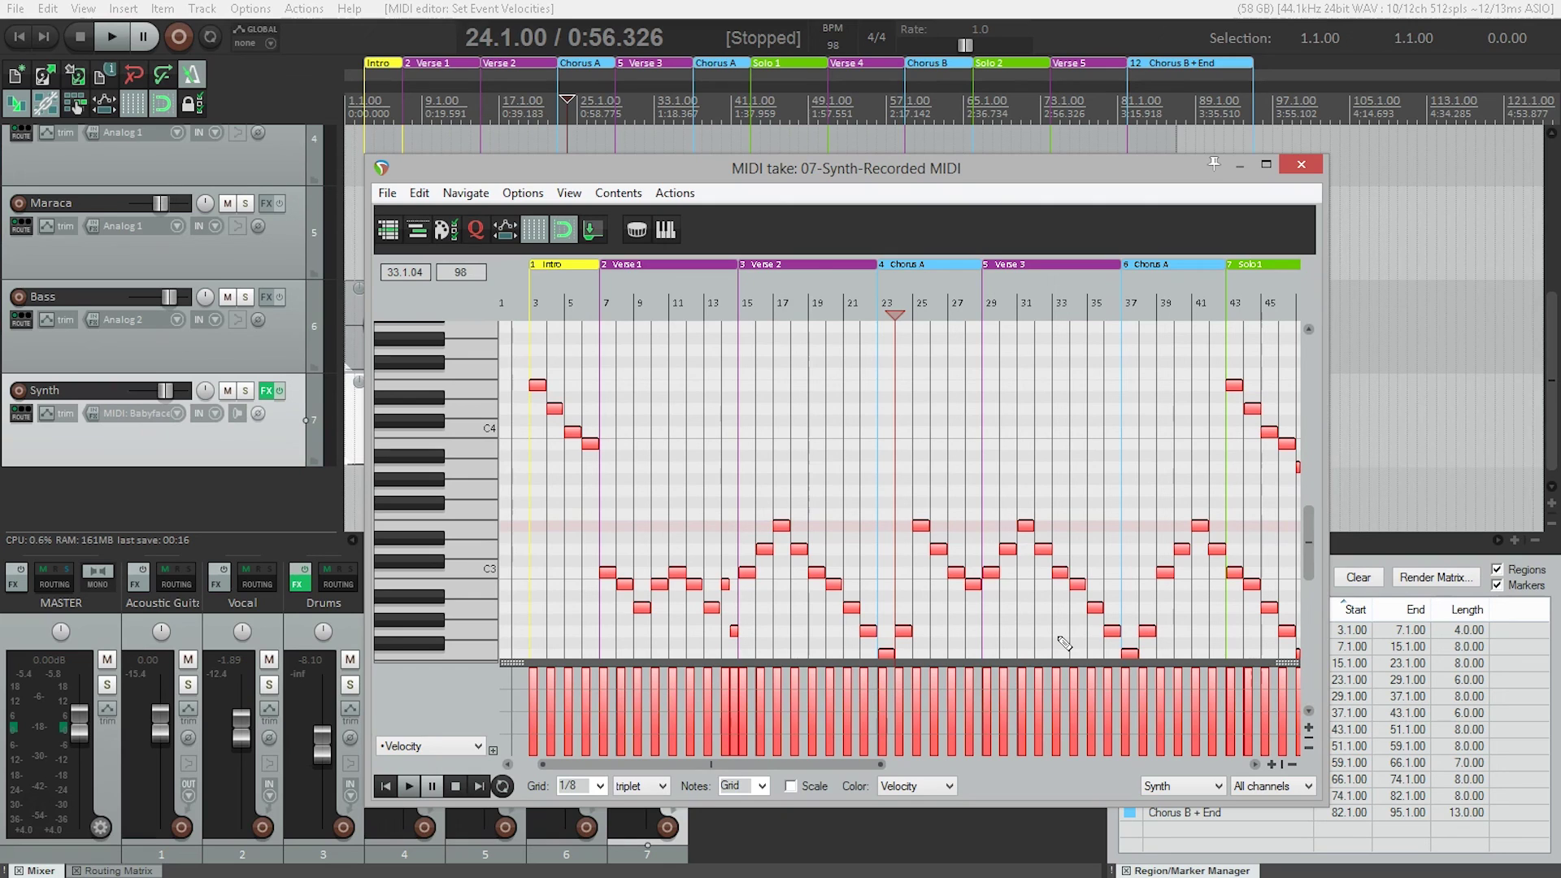
key(ctrl+z)
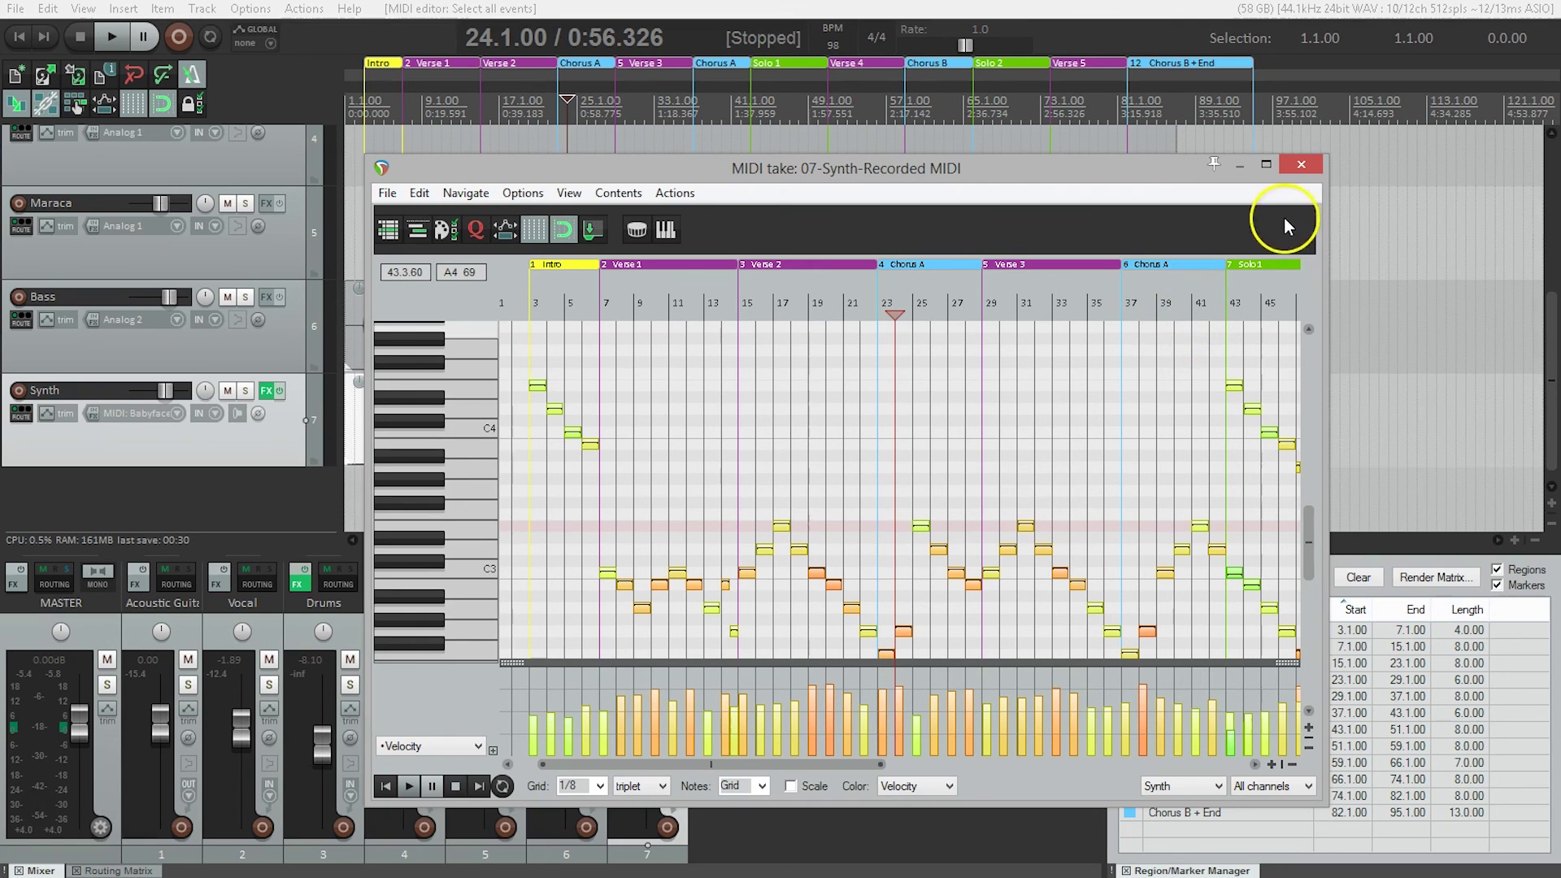
Step: Close the MIDI editor, set the play position to bar 3, and open the Synth's TAL NoiseMaker
click(1309, 165)
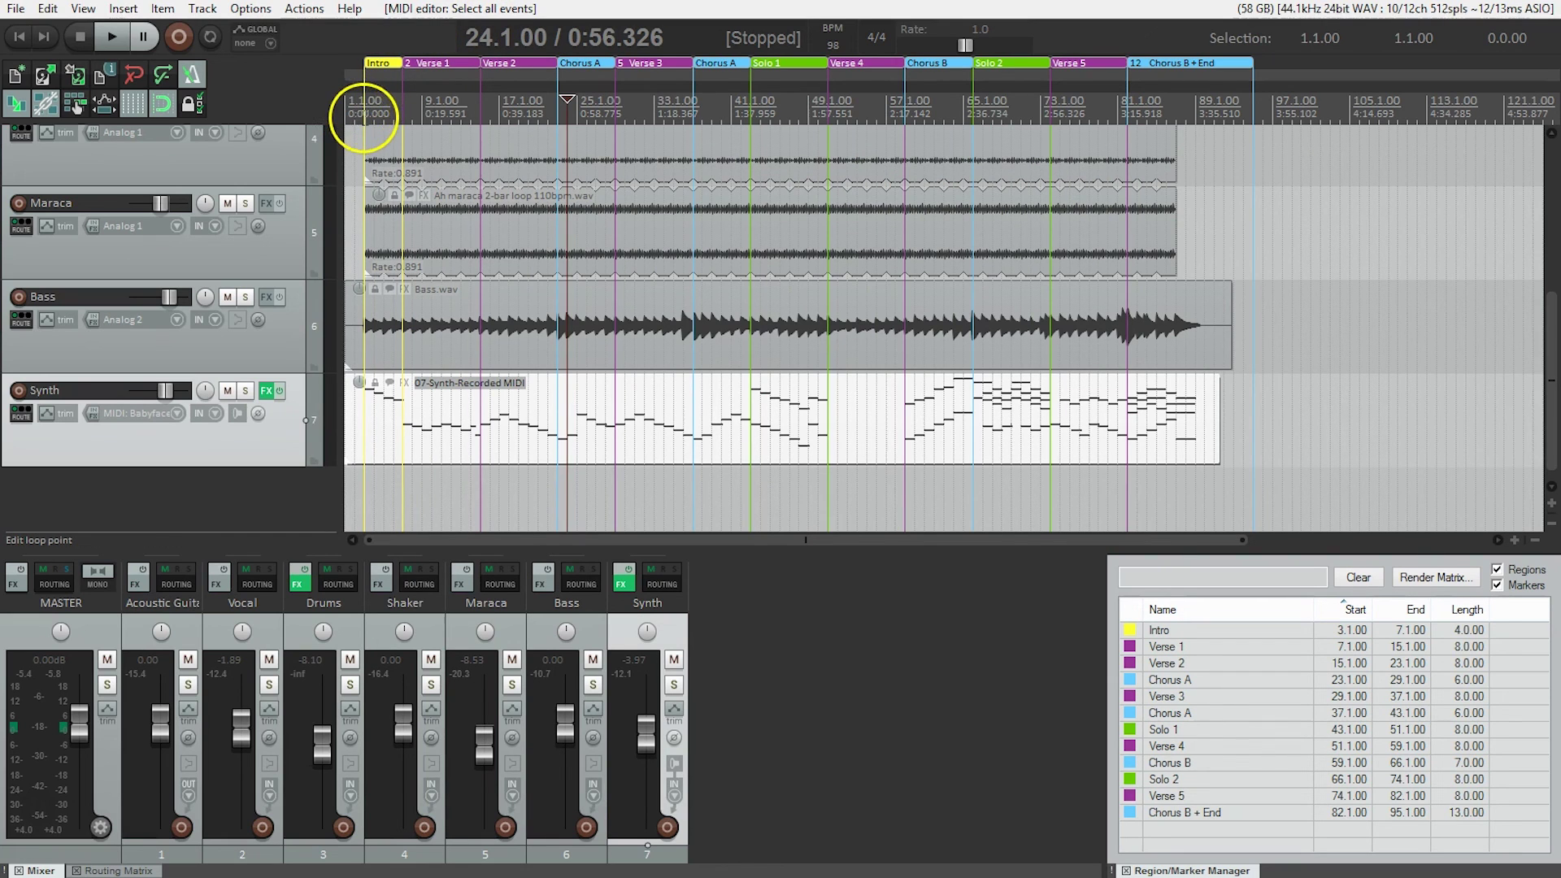
click(365, 110)
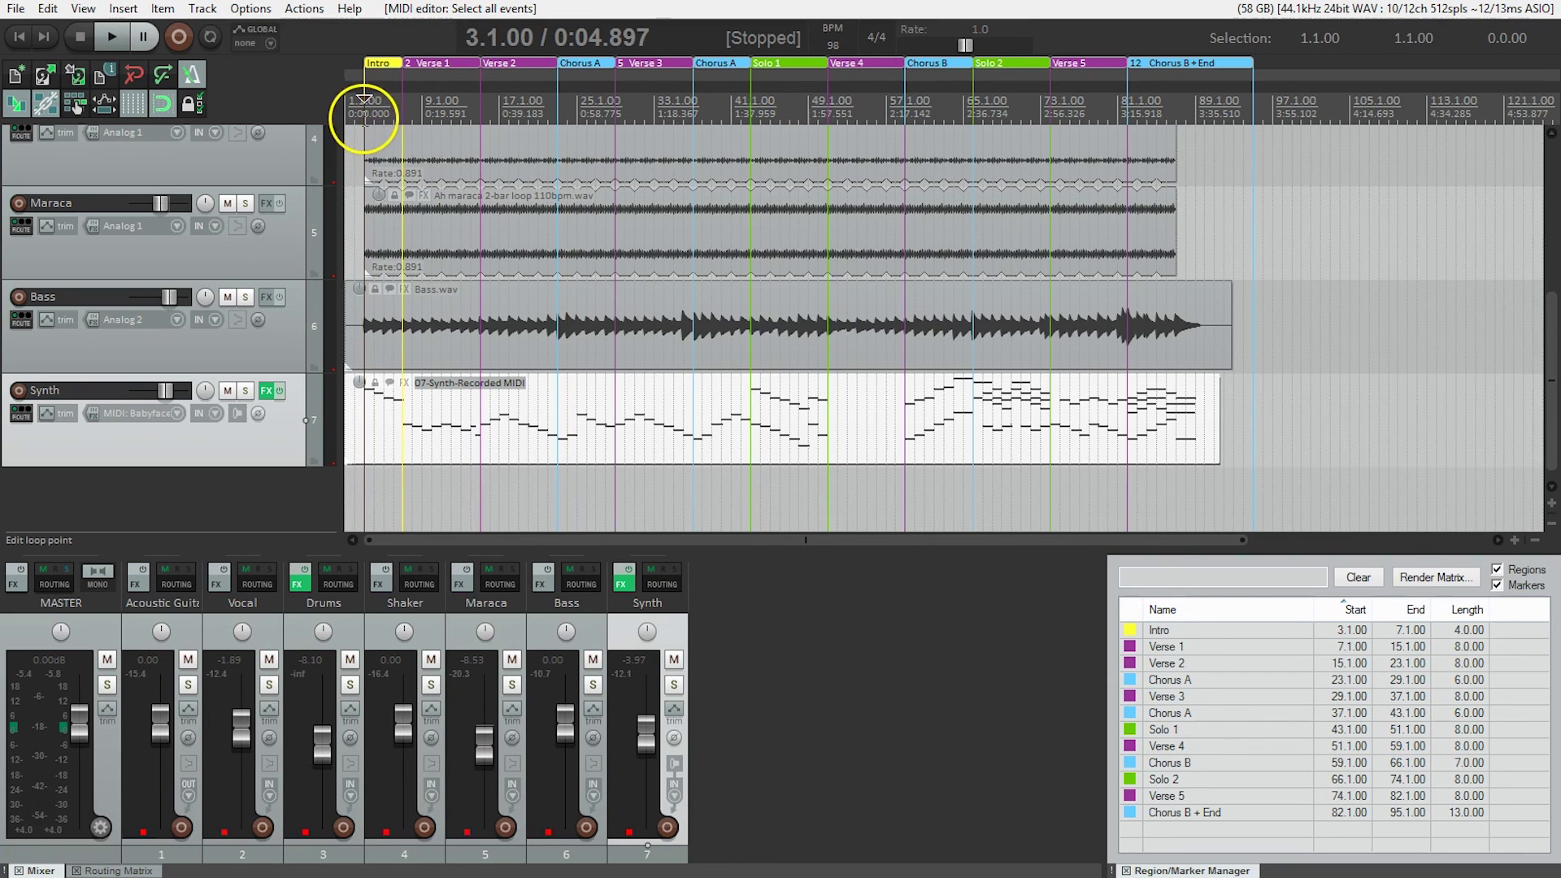
click(266, 391)
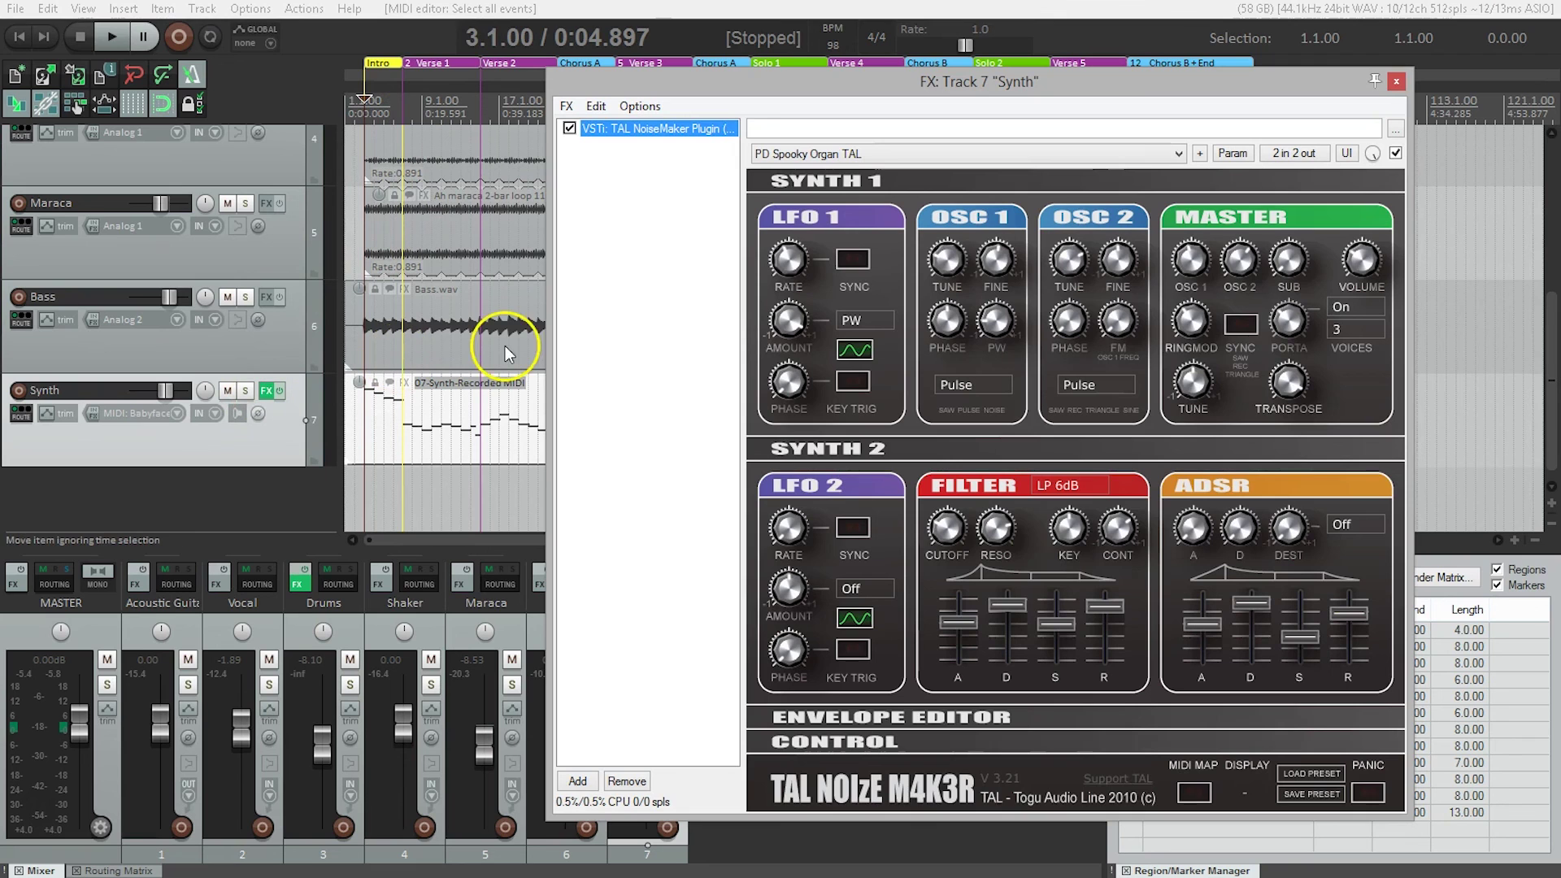
drag(901, 90, 994, 135)
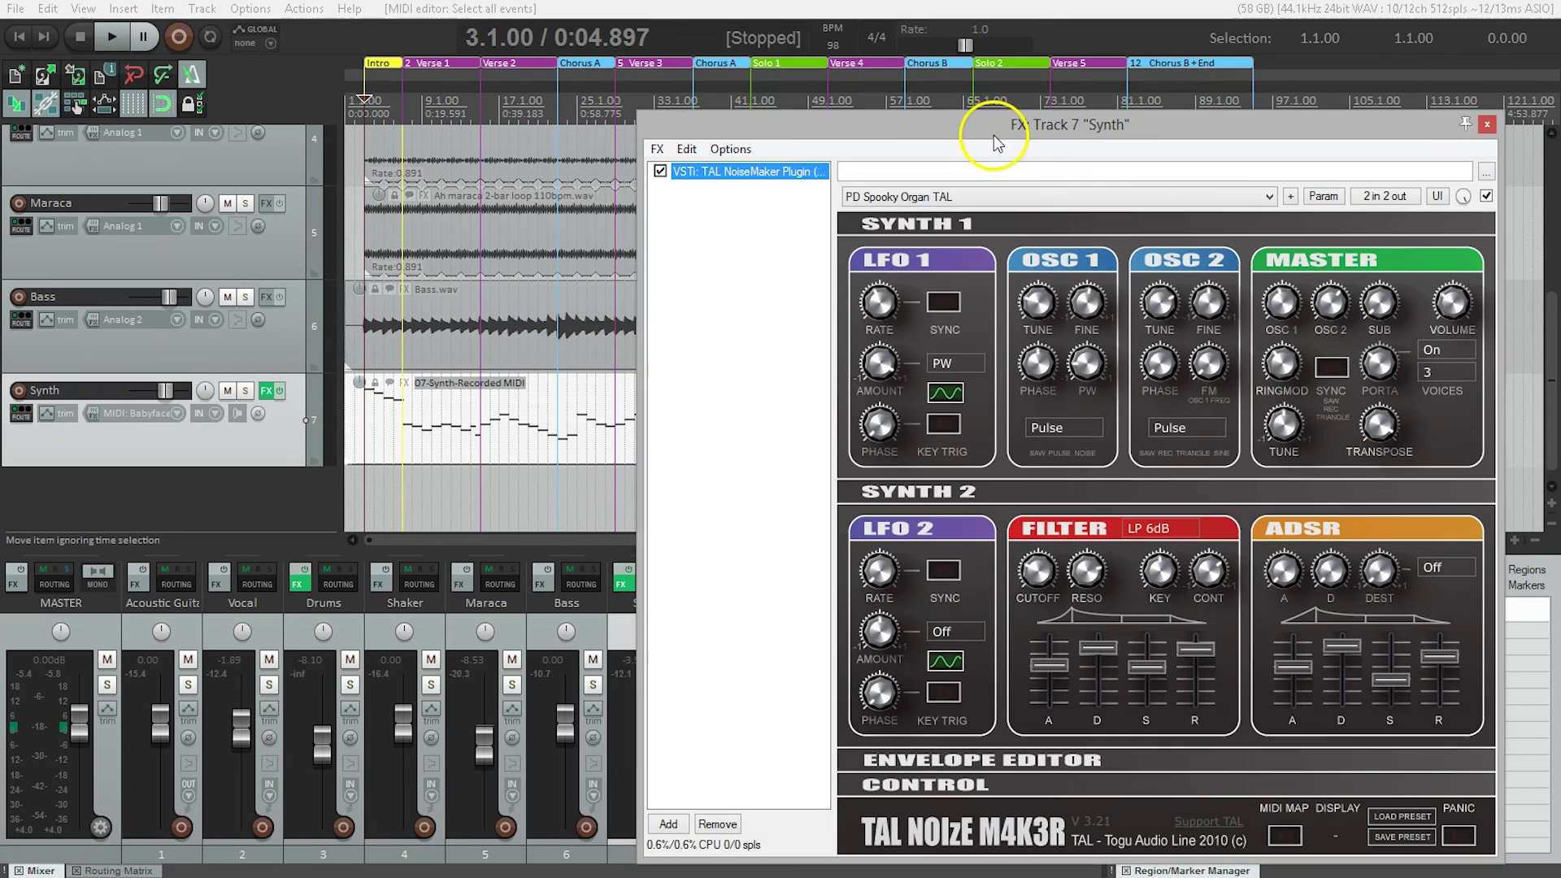
key(space)
click(1008, 198)
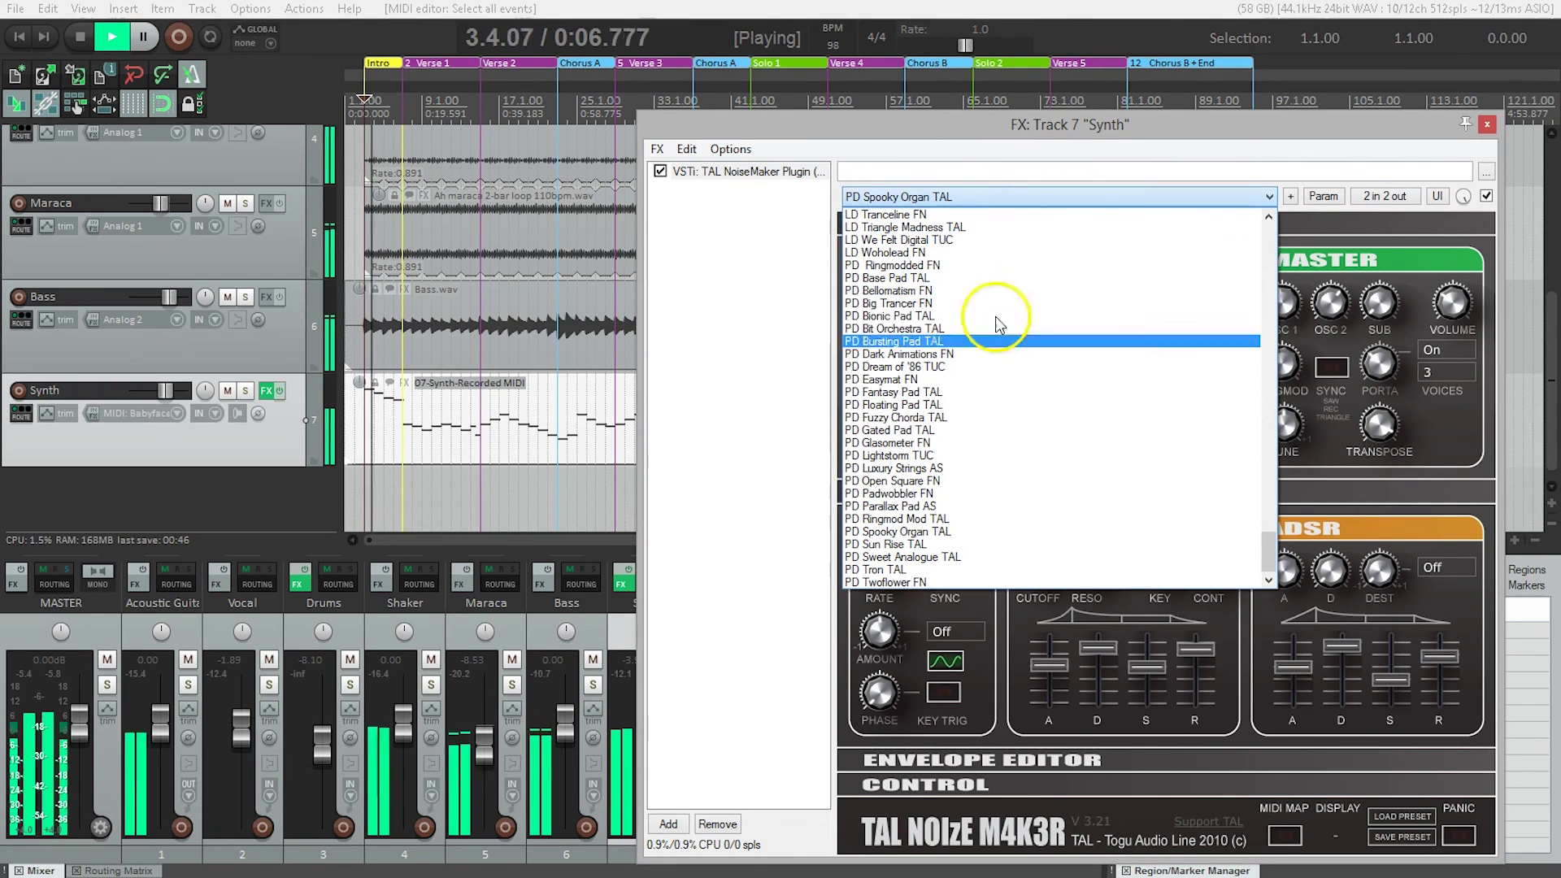
click(985, 519)
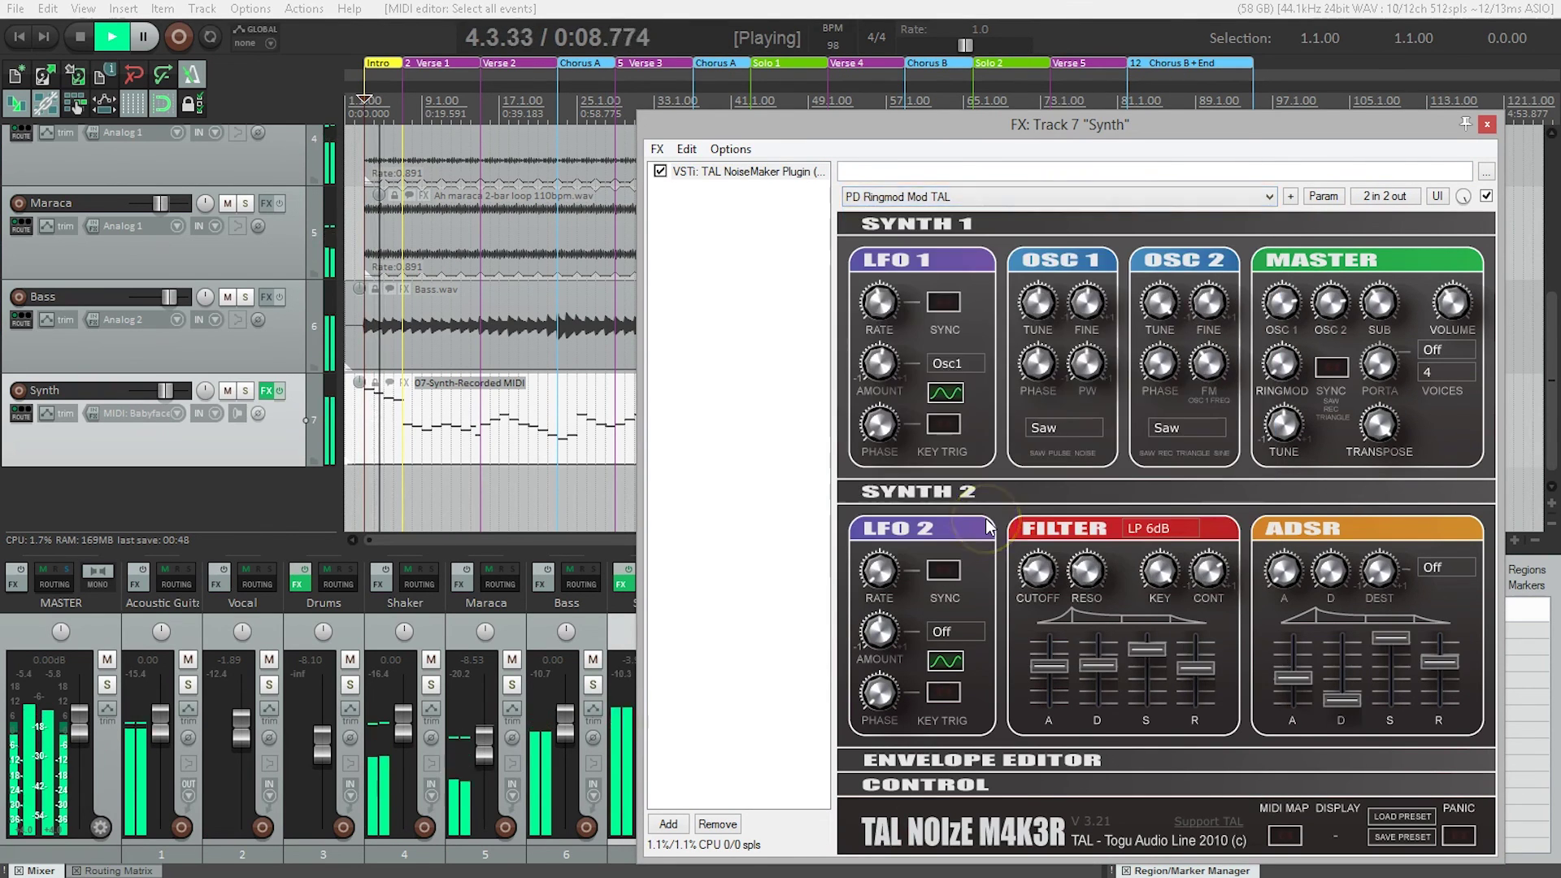
click(1057, 201)
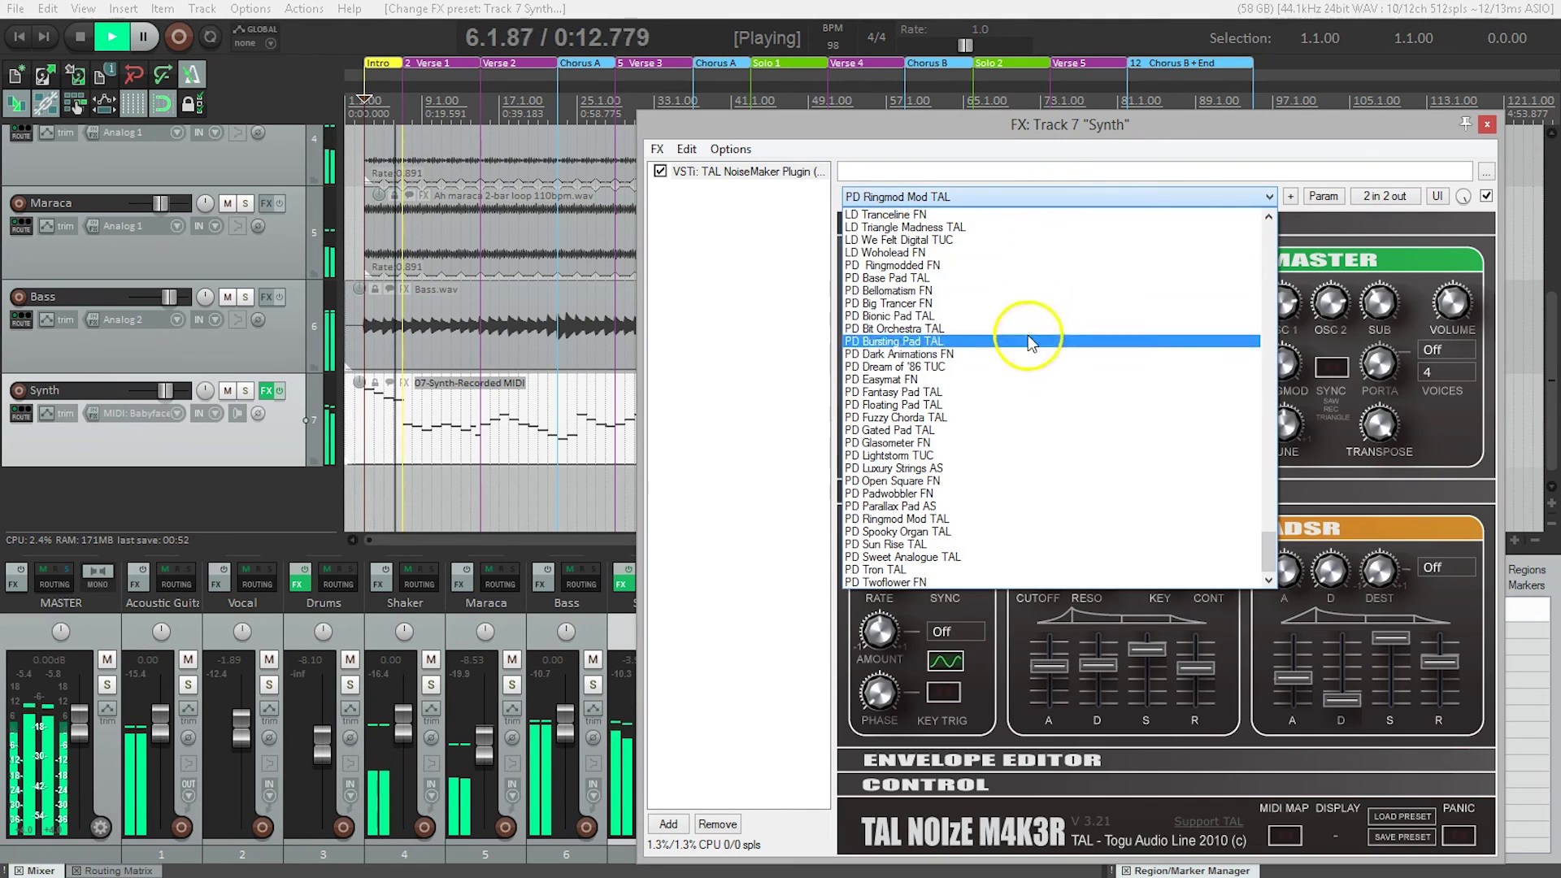
click(1011, 493)
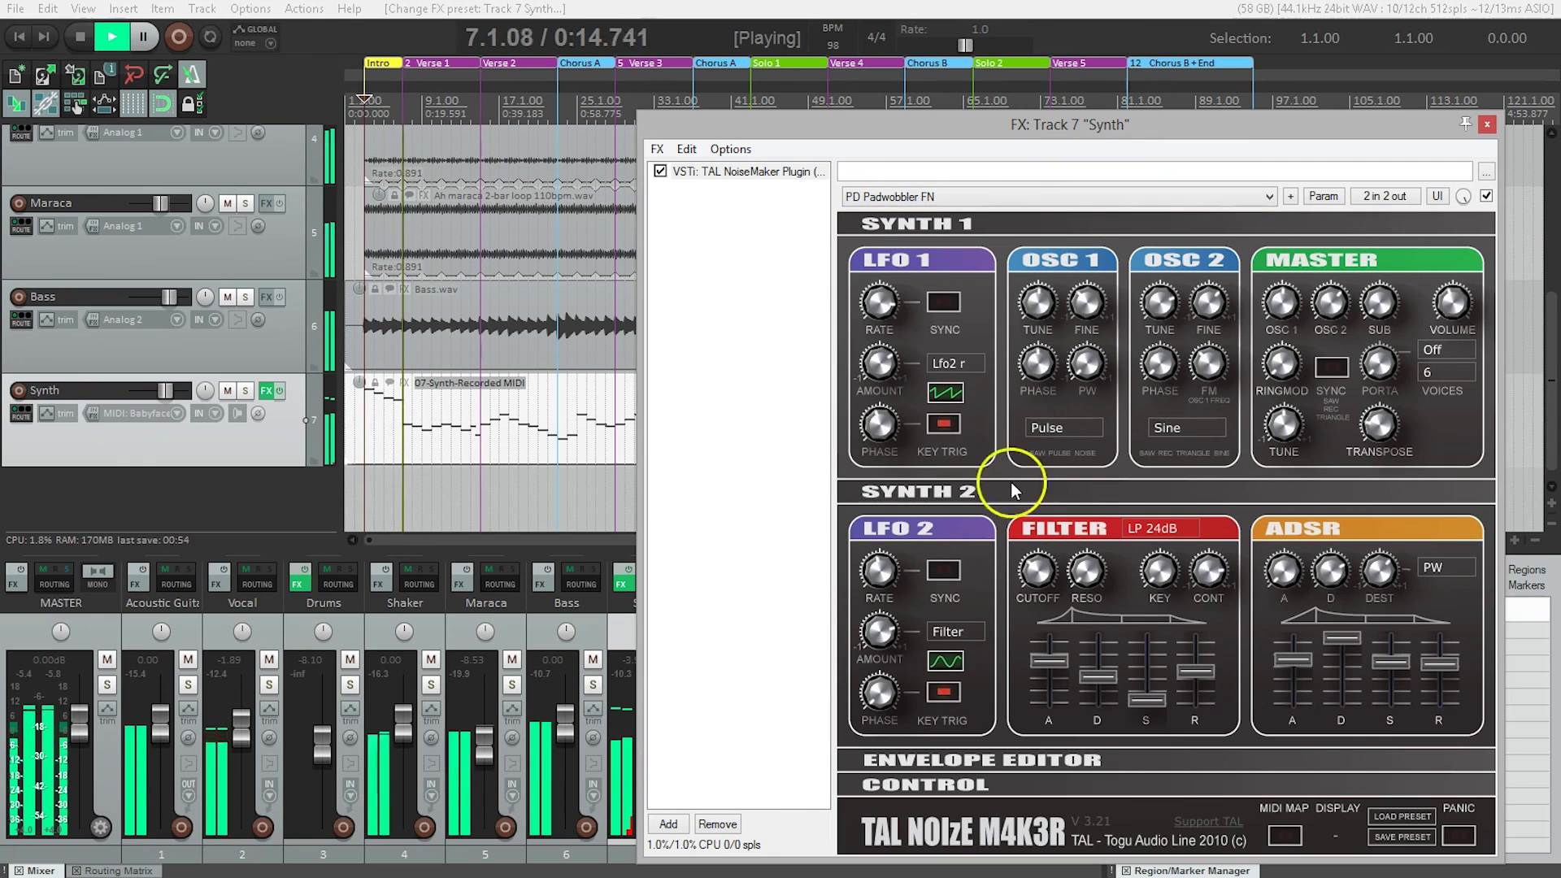
click(1068, 205)
click(1028, 327)
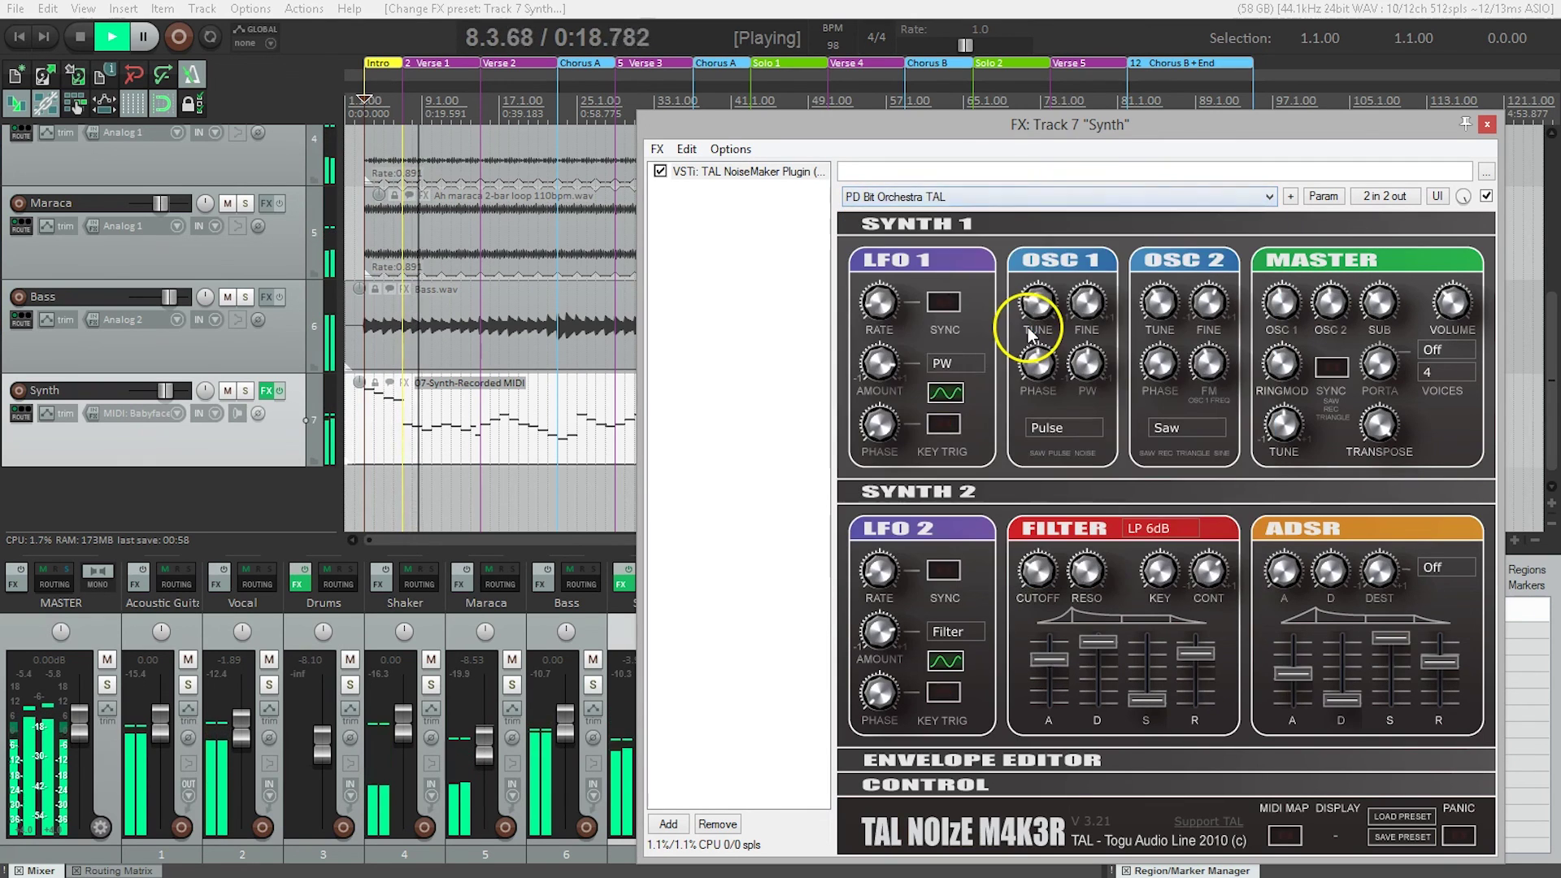
click(1059, 199)
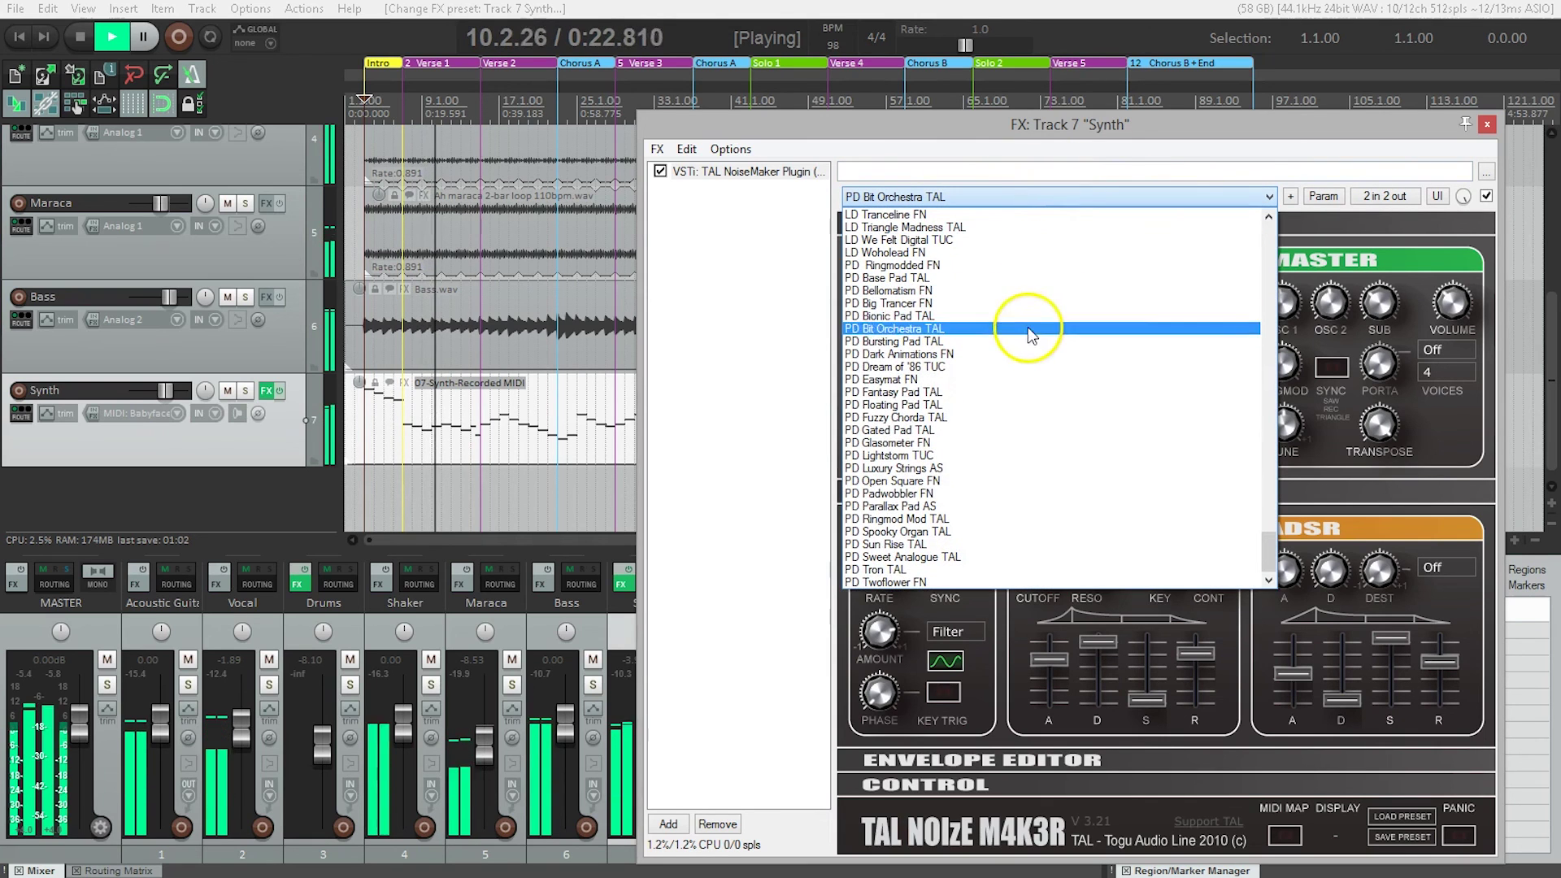
click(1006, 533)
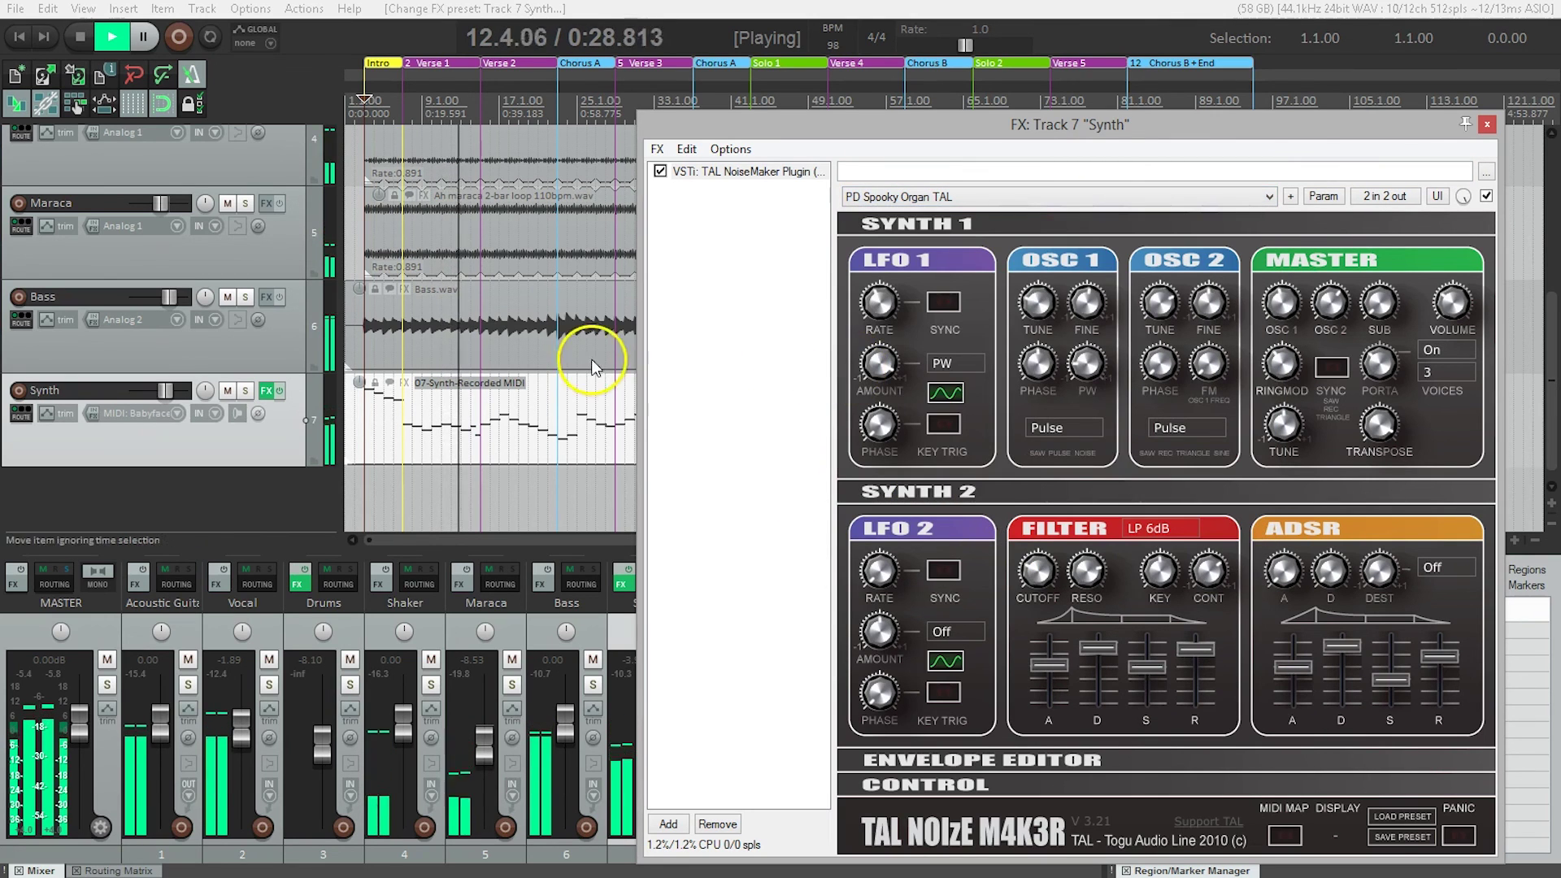
click(82, 36)
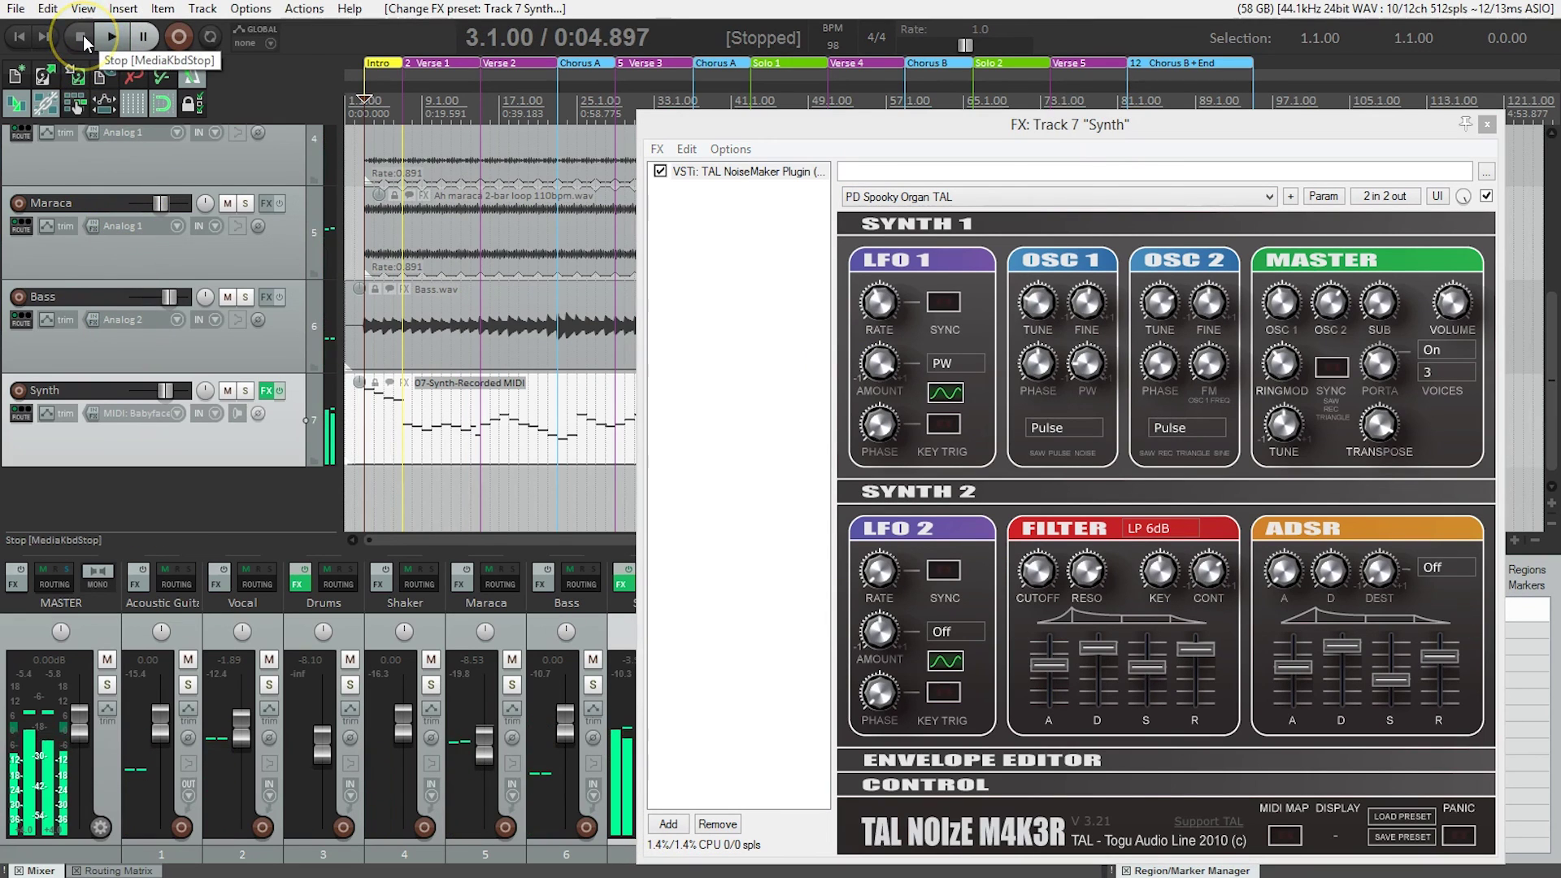